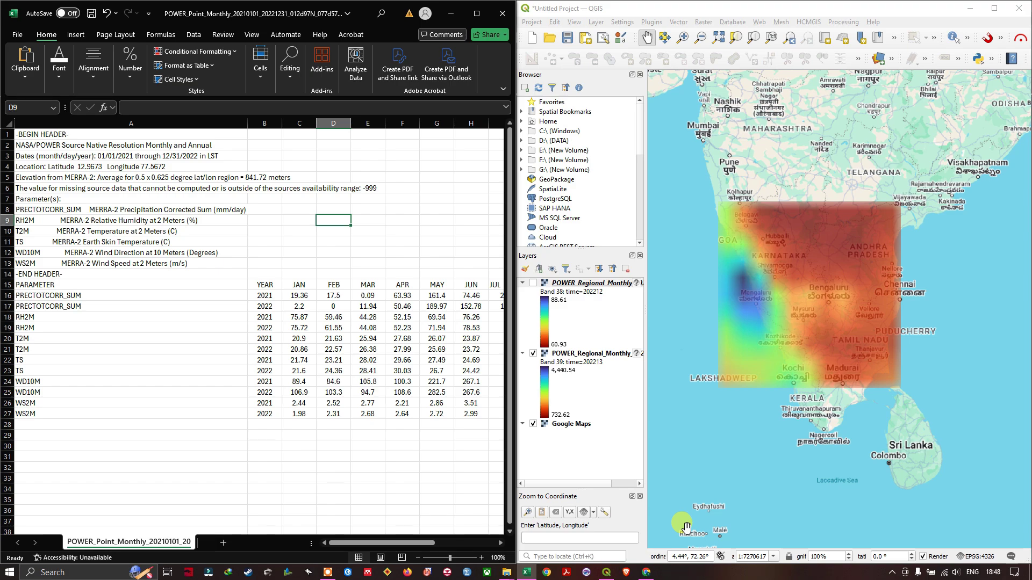
# Search Google for "nasa power data" and open the NASA POWER Data Access Viewer (DAV) site
pyautogui.click(379, 467)
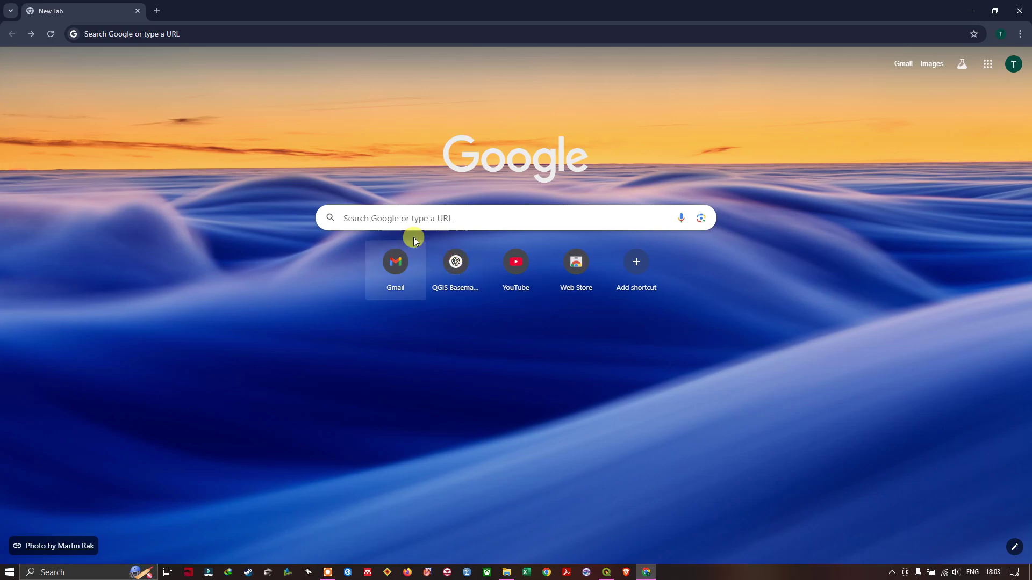
pyautogui.click(371, 218)
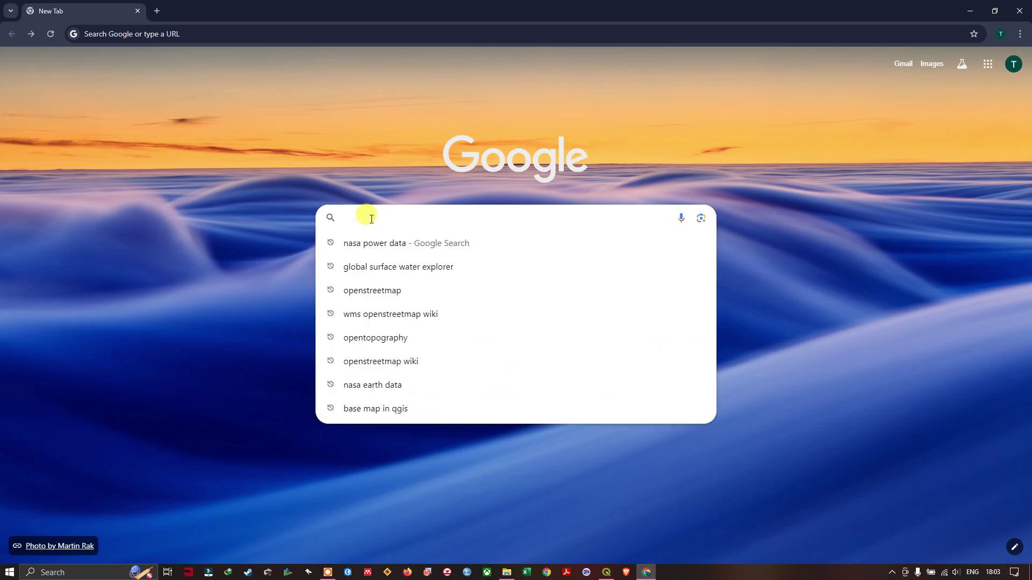
pyautogui.click(384, 246)
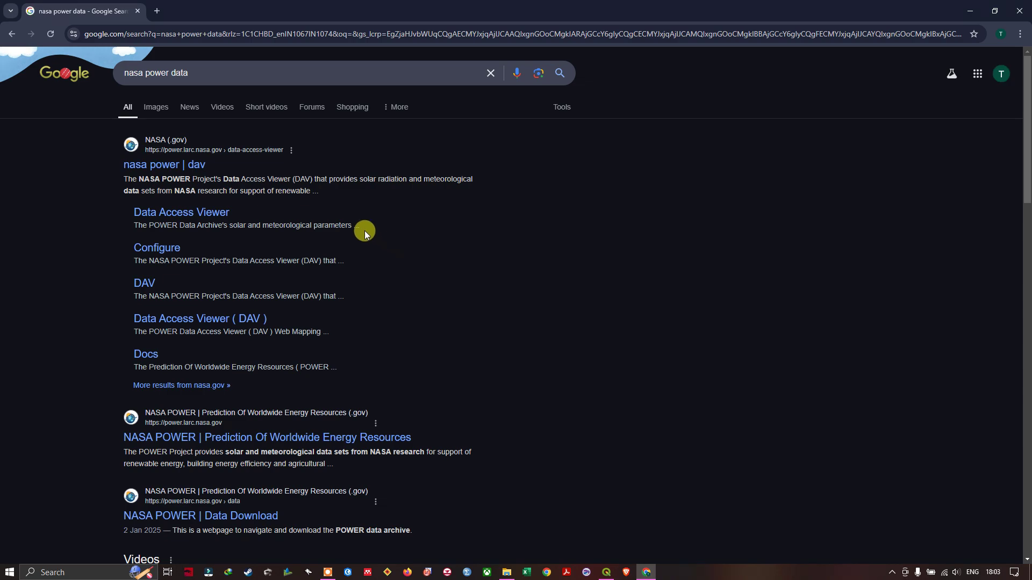
pyautogui.click(182, 168)
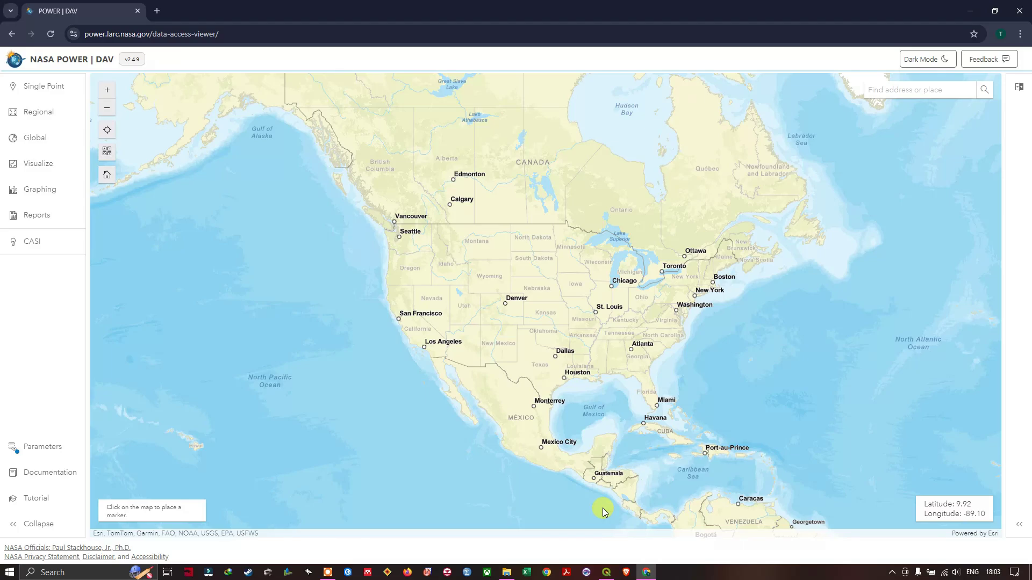
# Open the Single Point data request with the map showing southern India around Bengaluru
pyautogui.scroll(-2, 546, 276)
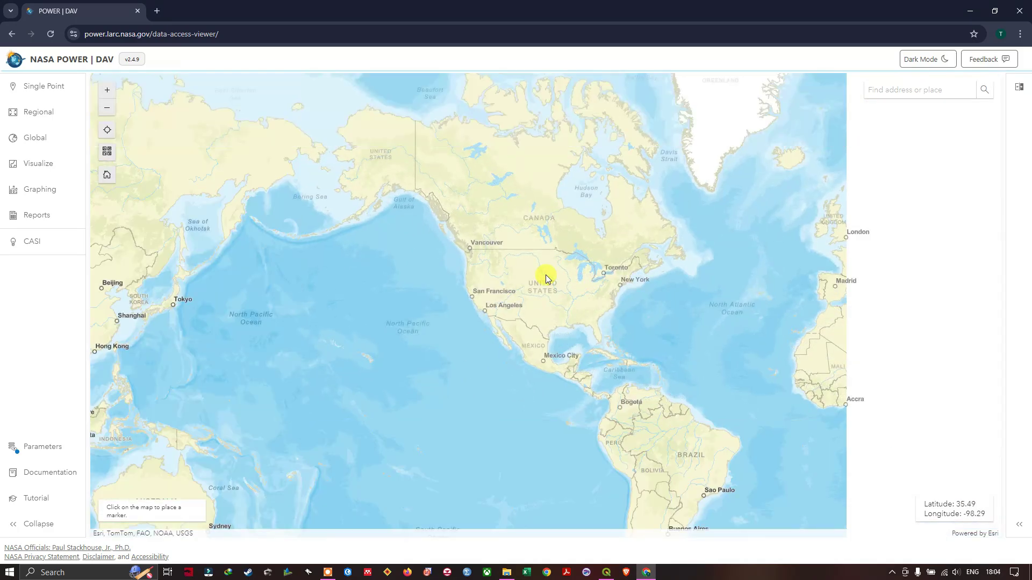
pyautogui.scroll(-3, 546, 278)
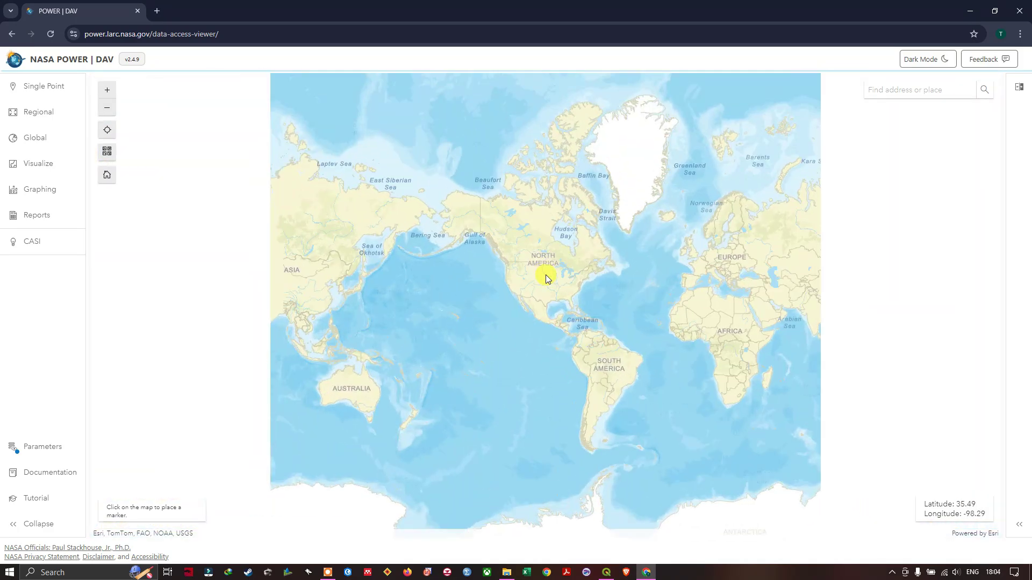
pyautogui.moveTo(700, 307); pyautogui.dragTo(548, 295)
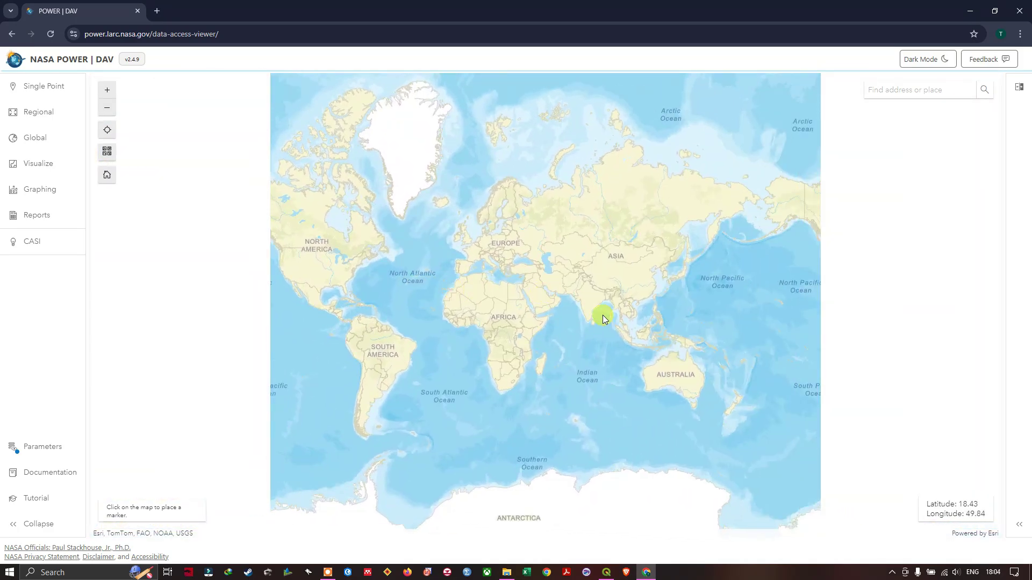
pyautogui.scroll(2, 617, 318)
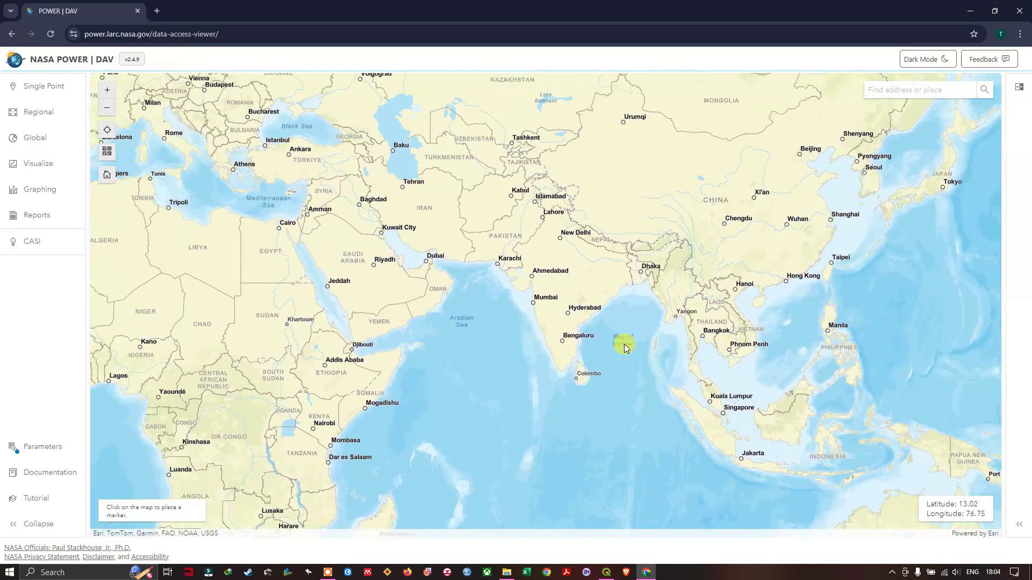
pyautogui.moveTo(625, 348); pyautogui.dragTo(711, 327)
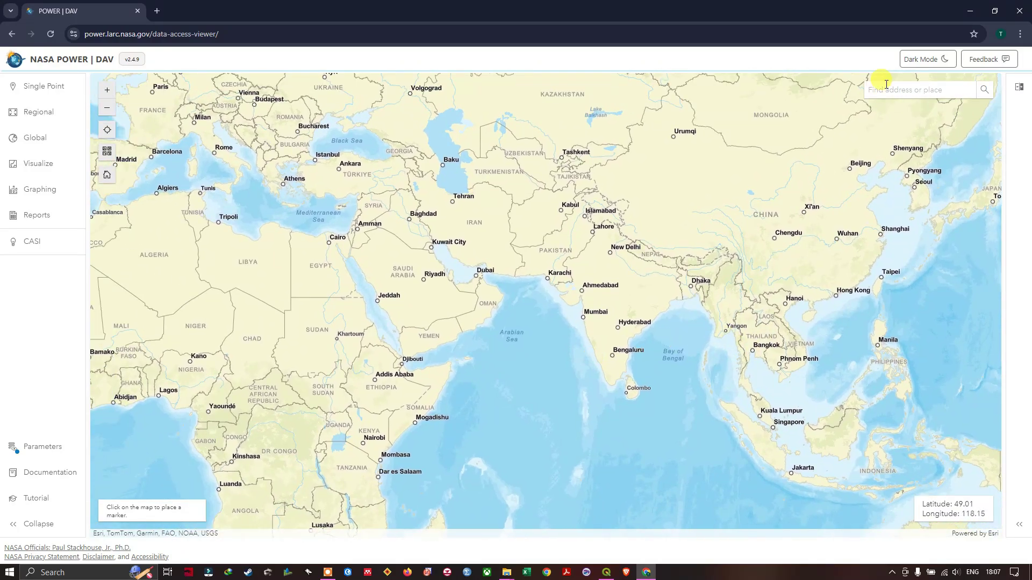
pyautogui.click(899, 87)
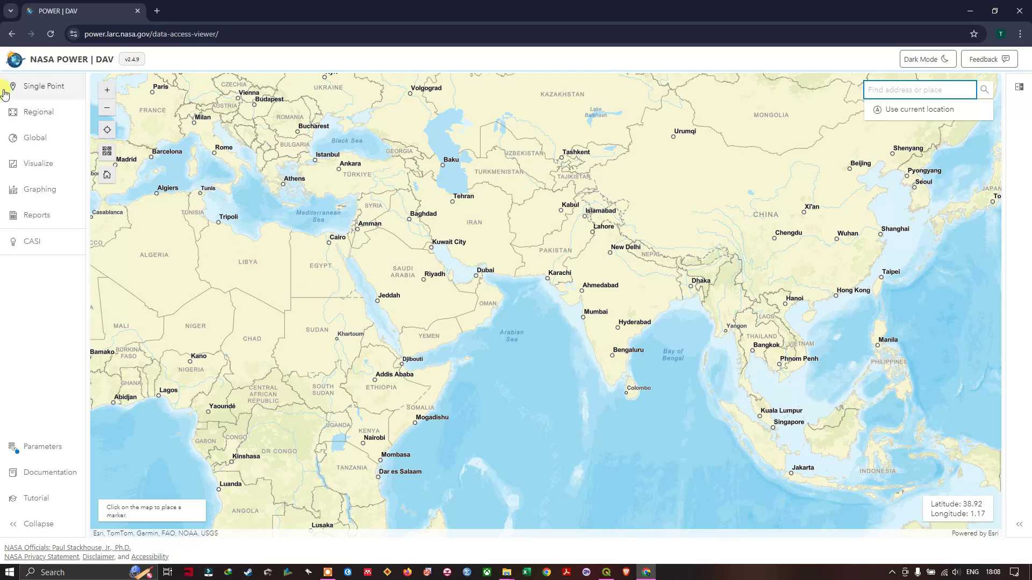
pyautogui.click(58, 92)
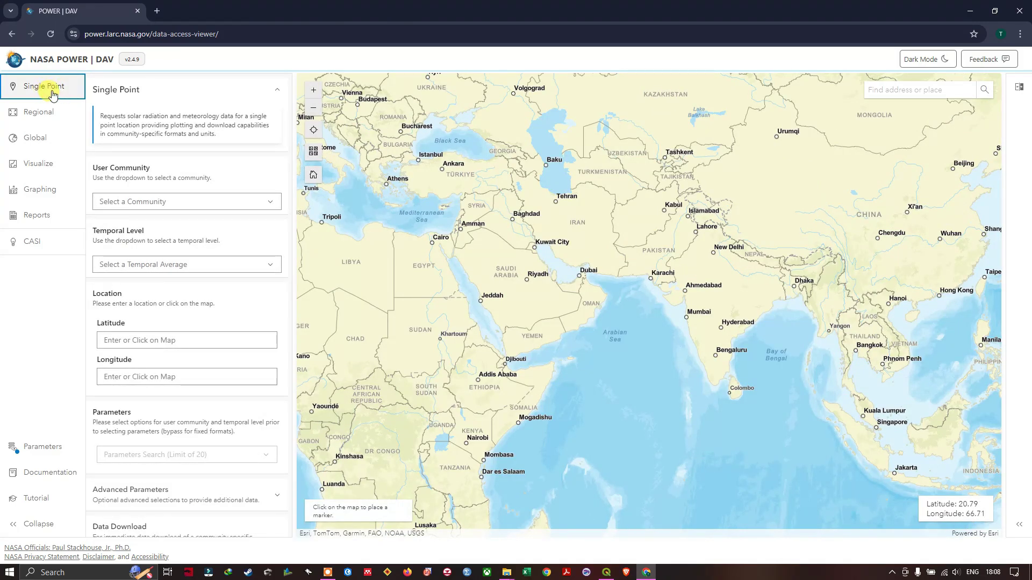
pyautogui.scroll(1, 753, 365)
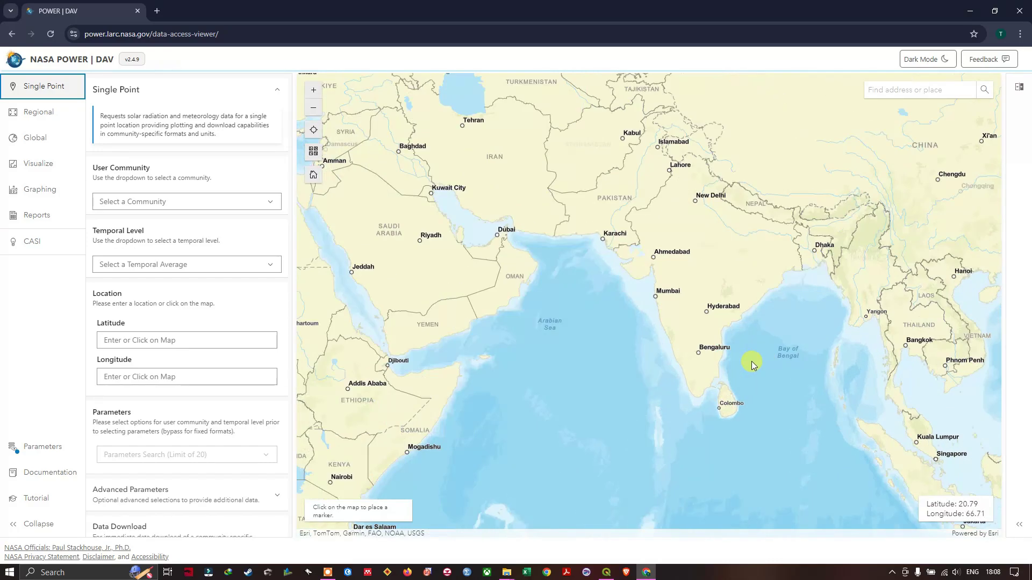
pyautogui.scroll(1, 752, 361)
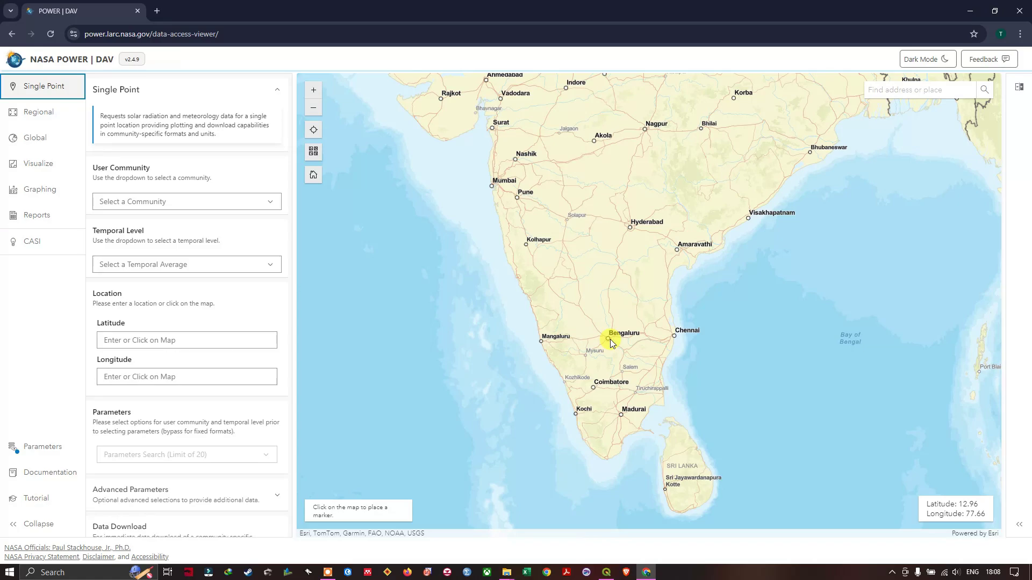
pyautogui.scroll(1, 614, 342)
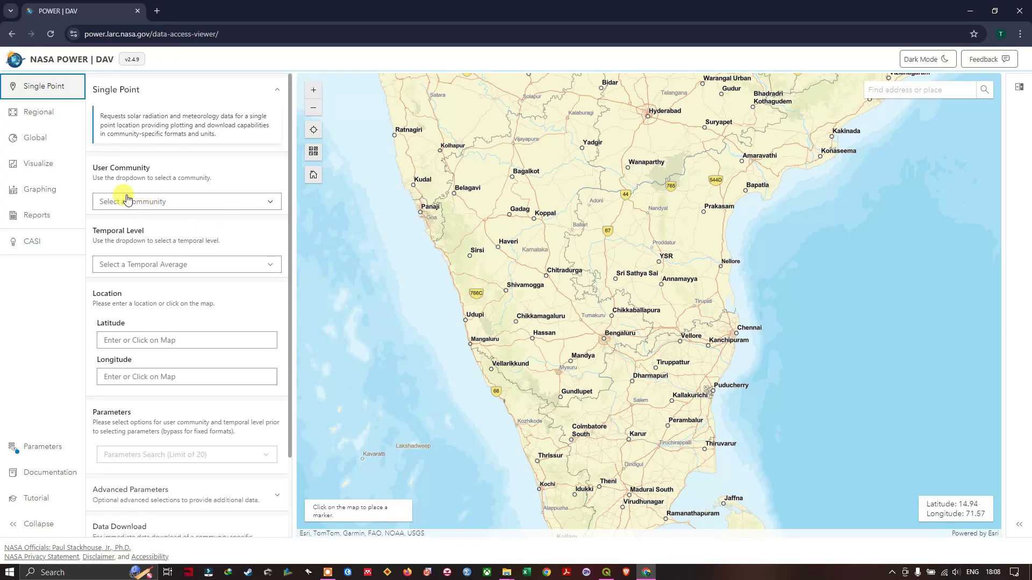
# Set the user community to Agroclimatology and the temporal level to Monthly & Annual
pyautogui.click(148, 201)
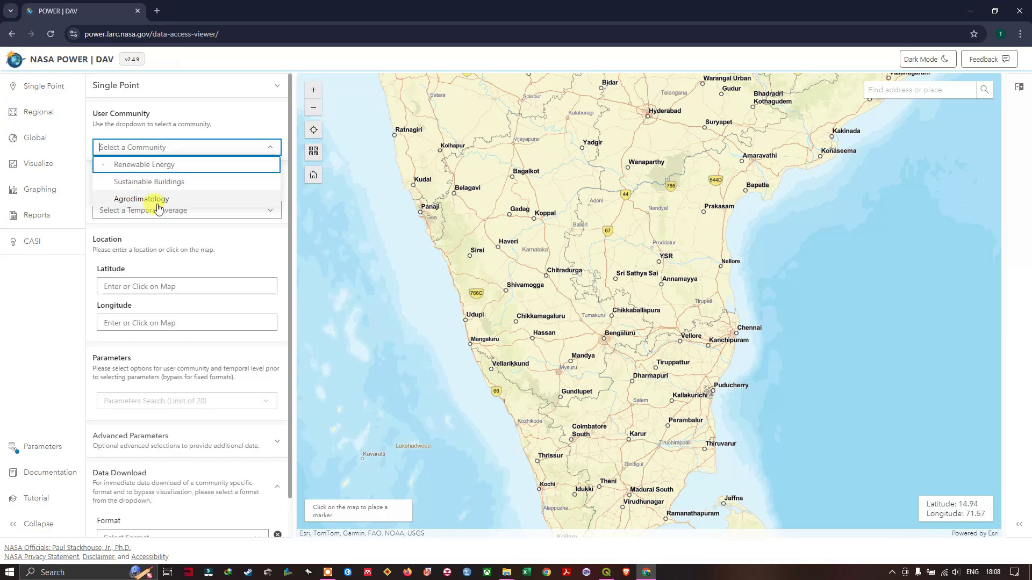
pyautogui.click(157, 200)
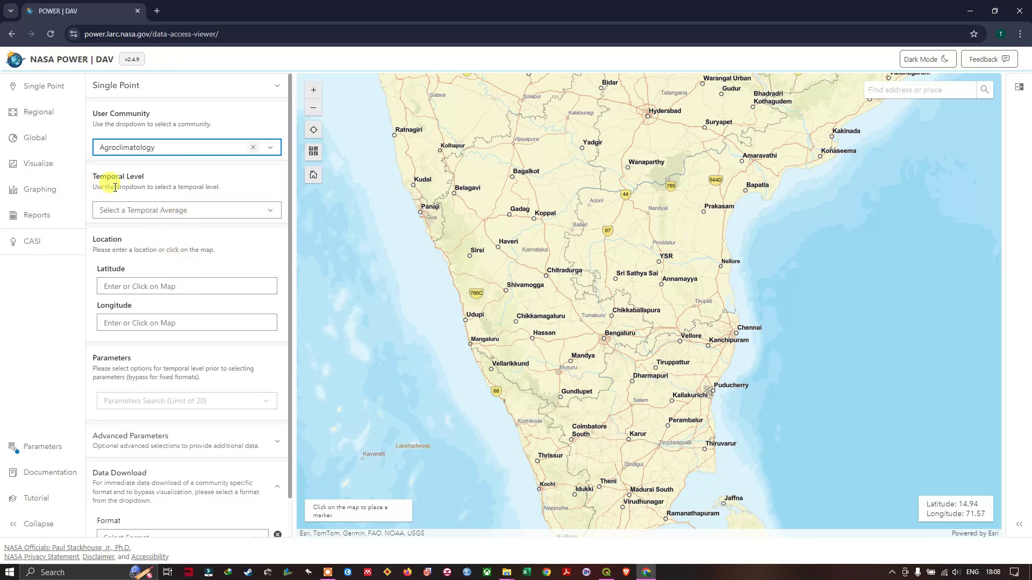
pyautogui.click(267, 211)
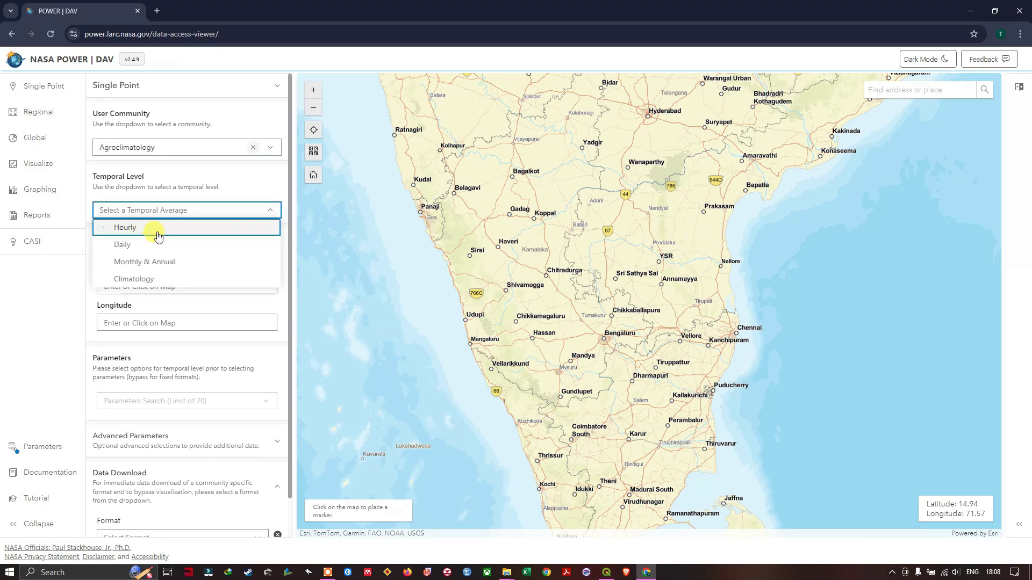
pyautogui.click(153, 267)
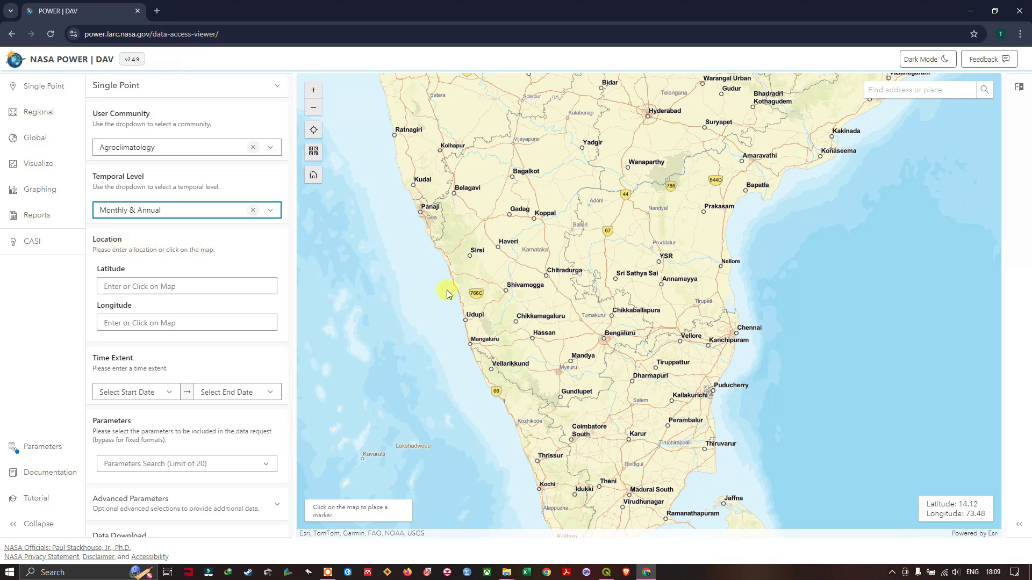
# Place the location marker on Bengaluru at about latitude 12.97, longitude 77.57, and set the time extent from 2021 to 2022
pyautogui.click(604, 343)
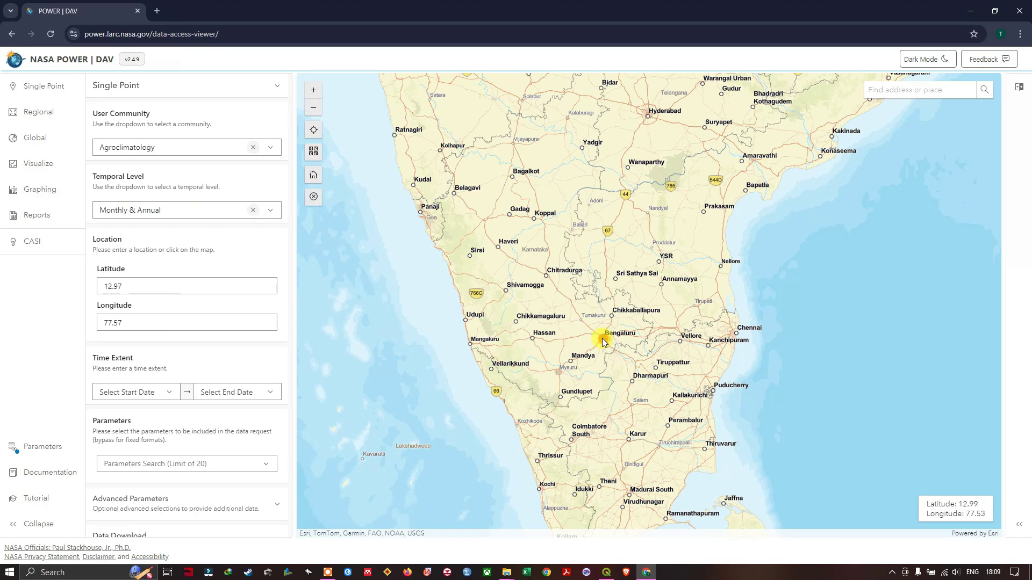
pyautogui.click(115, 288)
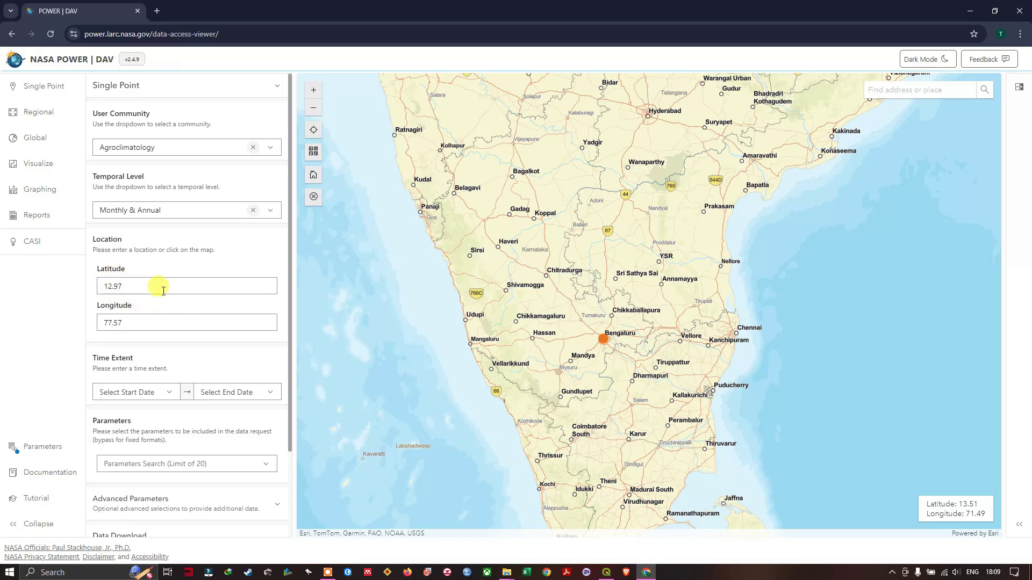
pyautogui.click(173, 390)
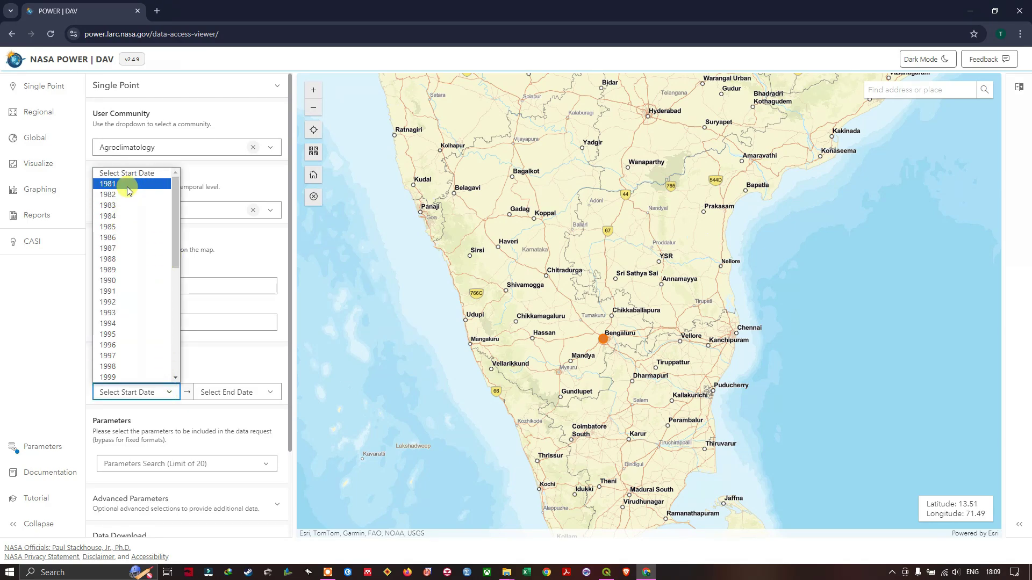
pyautogui.scroll(-4, 137, 322)
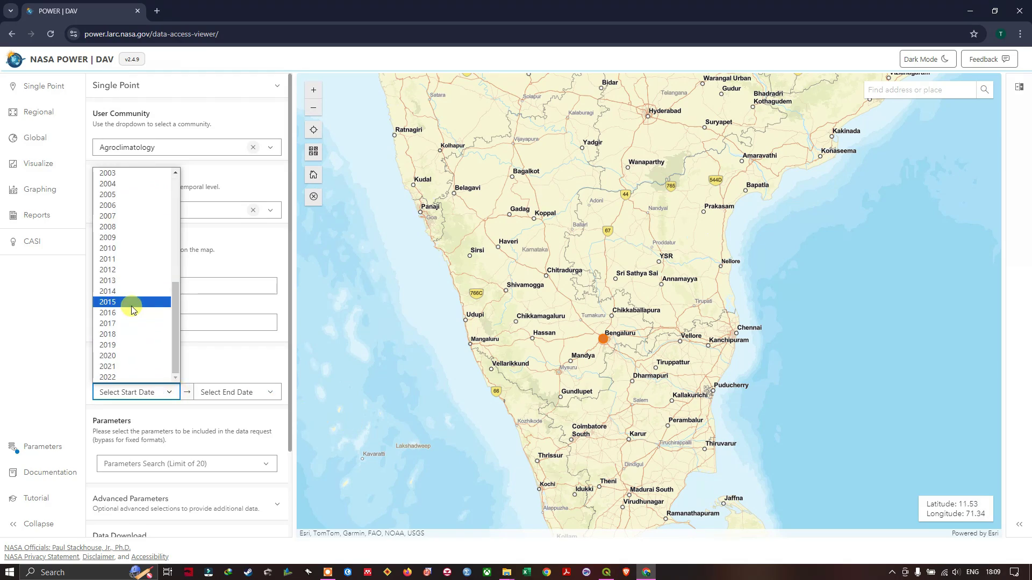
pyautogui.click(130, 370)
pyautogui.click(267, 392)
pyautogui.click(229, 407)
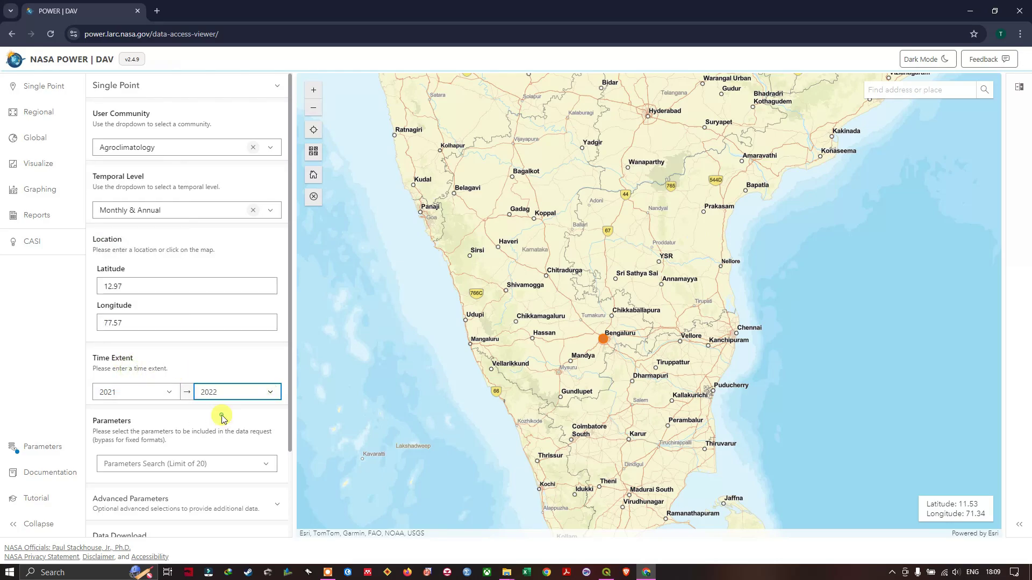
# Add Temperature at 2 Meters and Earth Skin Temperature to the requested parameters
pyautogui.scroll(-2, 215, 408)
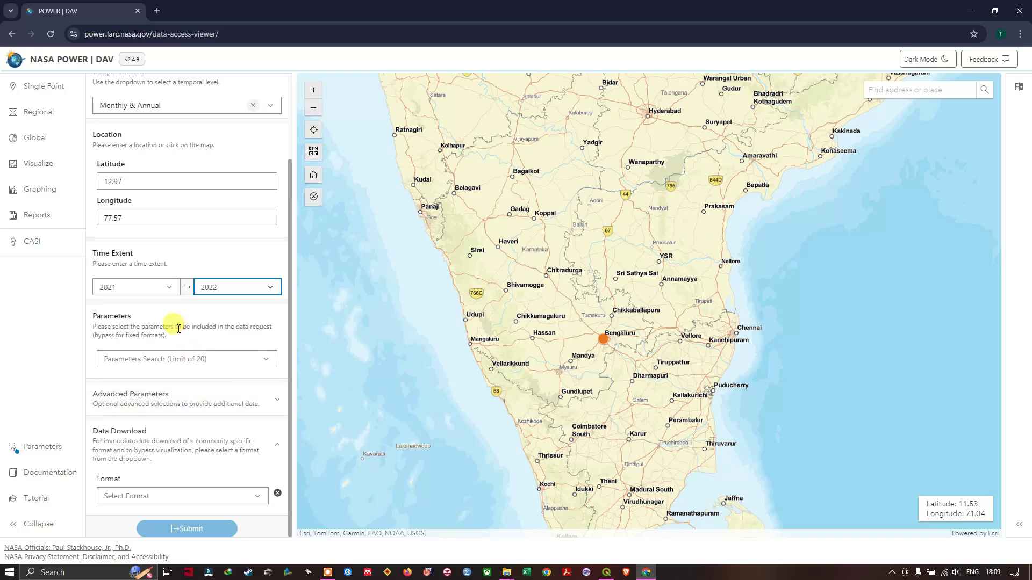
pyautogui.click(269, 363)
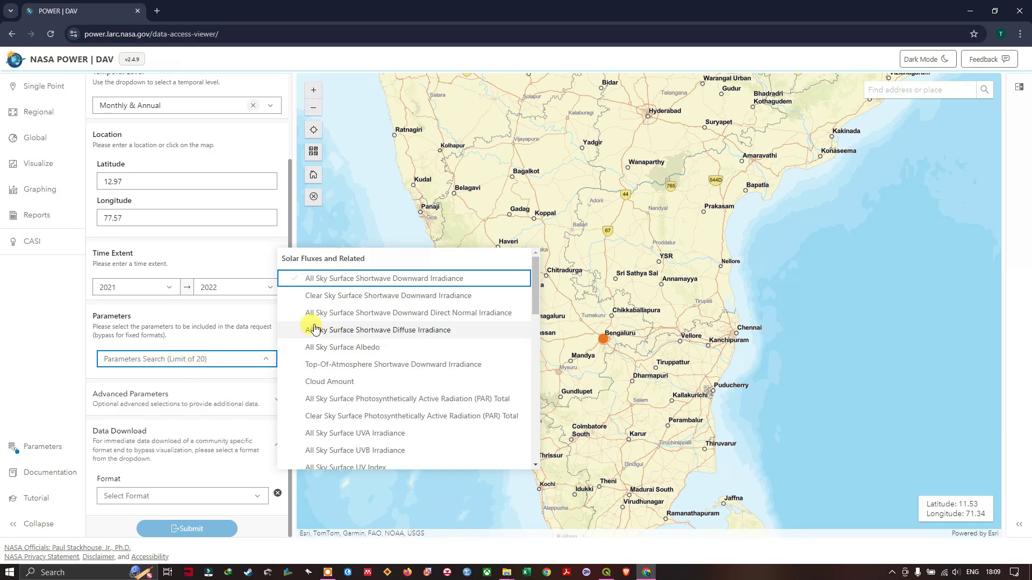
pyautogui.scroll(-2, 376, 330)
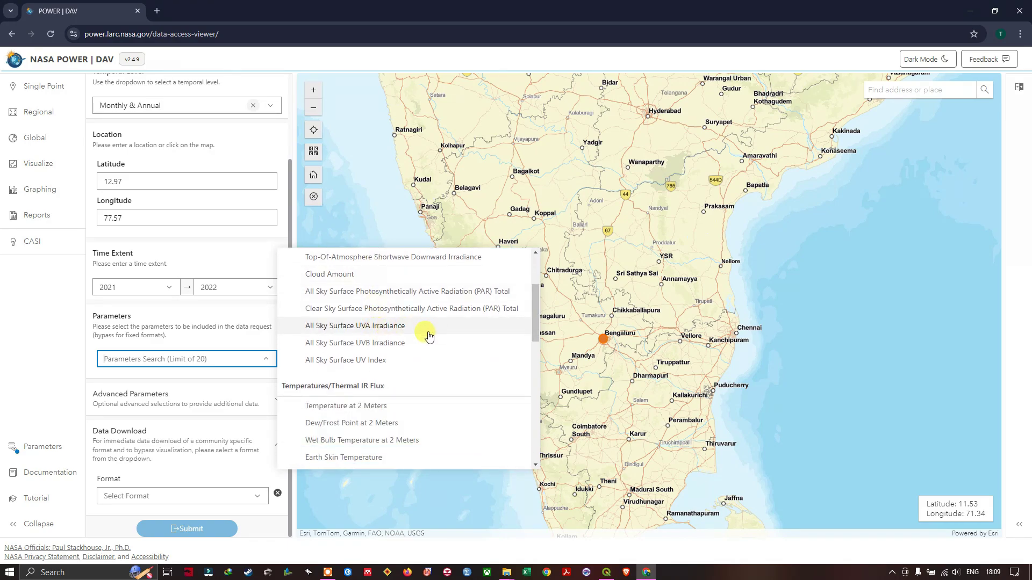
pyautogui.scroll(2, 430, 337)
pyautogui.scroll(-3, 427, 333)
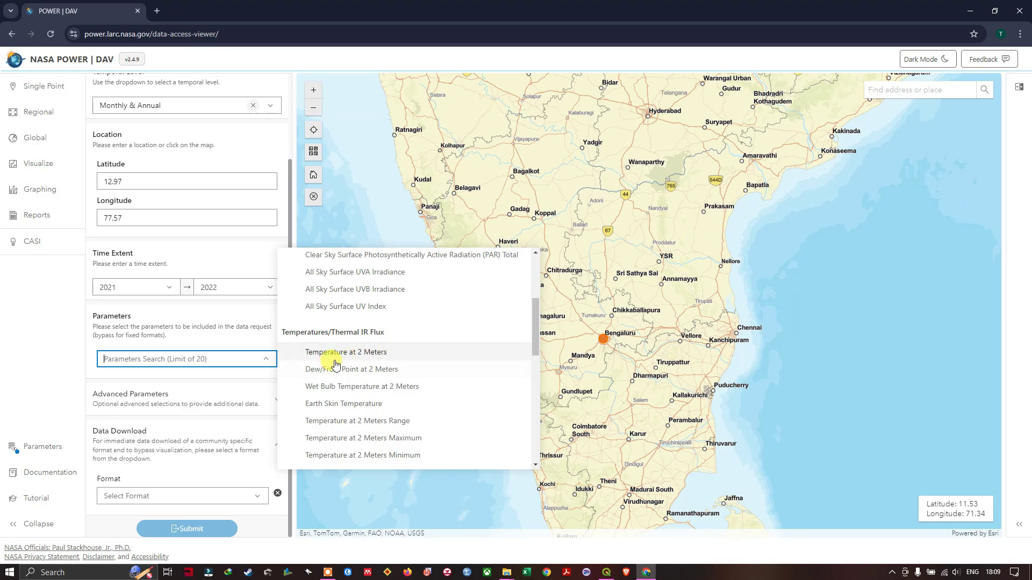
pyautogui.click(353, 359)
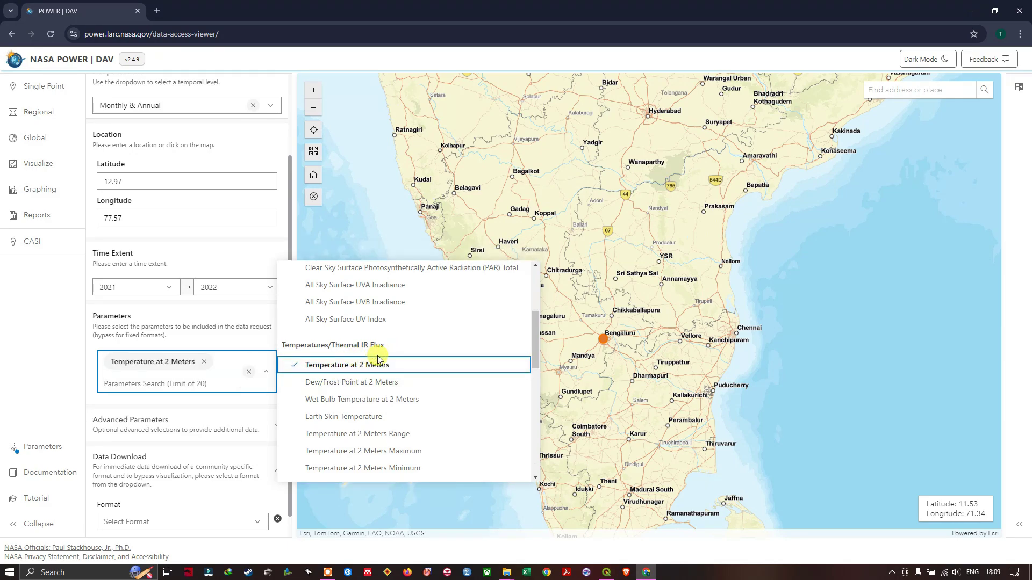
pyautogui.scroll(-1, 365, 358)
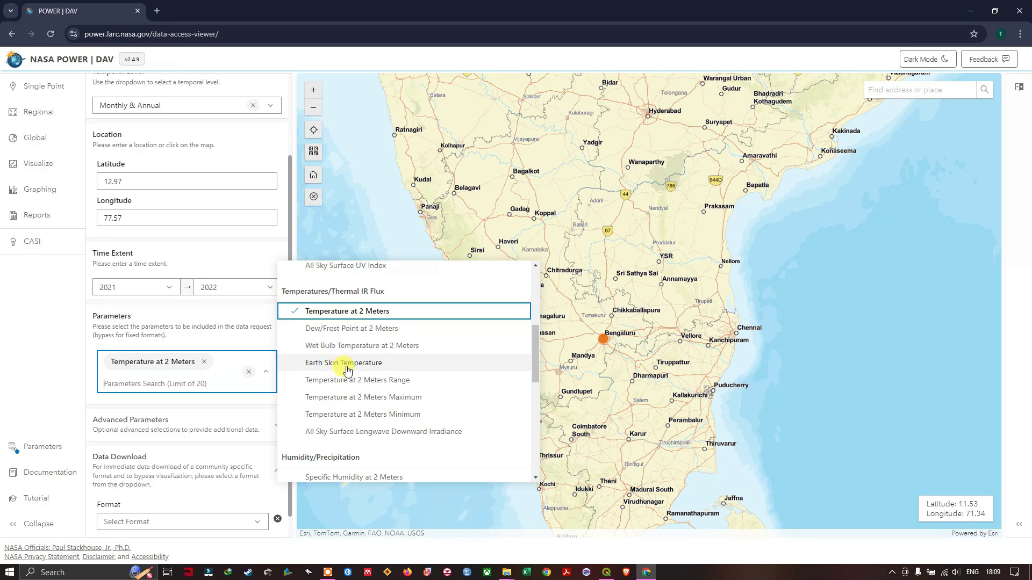
pyautogui.scroll(-1, 370, 371)
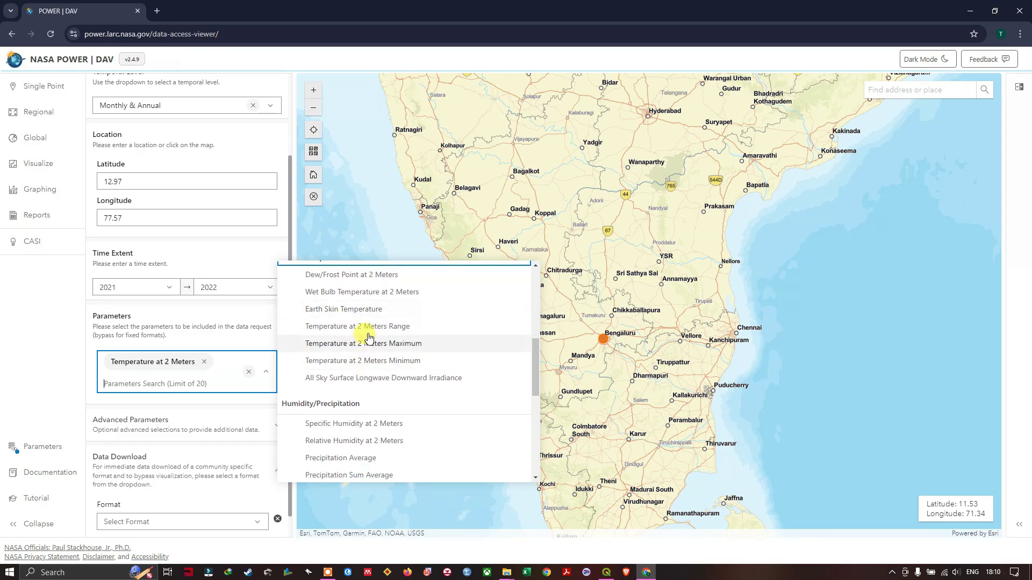
pyautogui.click(376, 309)
# Add Precipitation Sum Average and Relative Humidity at 2 Meters to the requested parameters
pyautogui.scroll(-1, 364, 388)
pyautogui.scroll(-1, 360, 384)
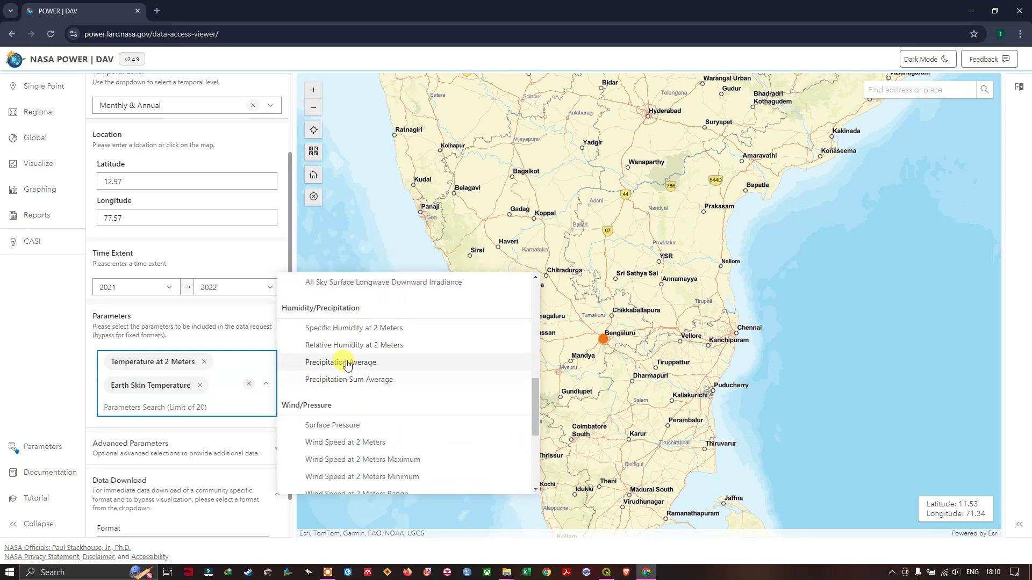
pyautogui.click(338, 387)
pyautogui.click(370, 357)
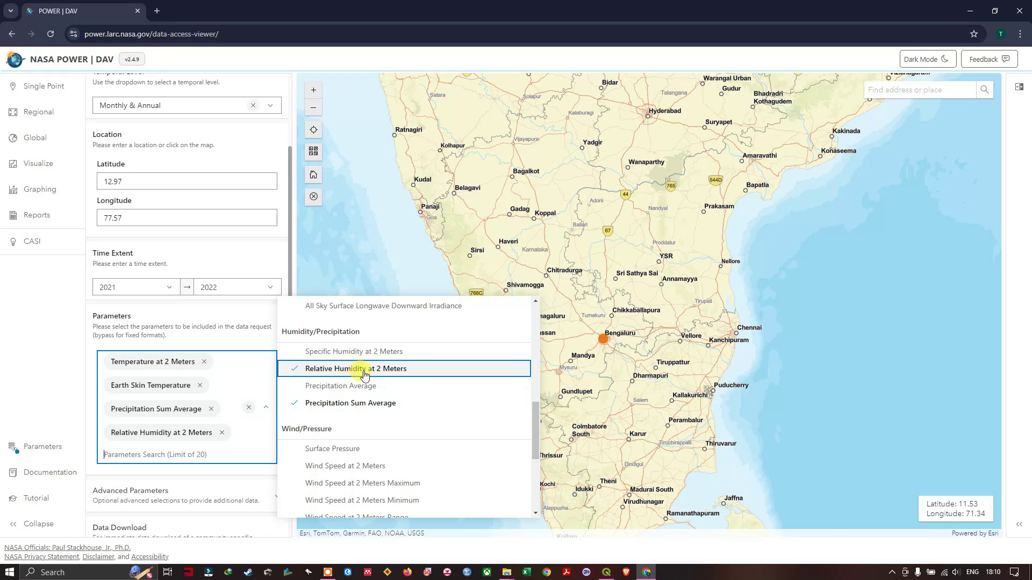
# Add Wind Speed at 2 Meters and Wind Direction at 10 Meters to the requested parameters
pyautogui.scroll(-2, 363, 376)
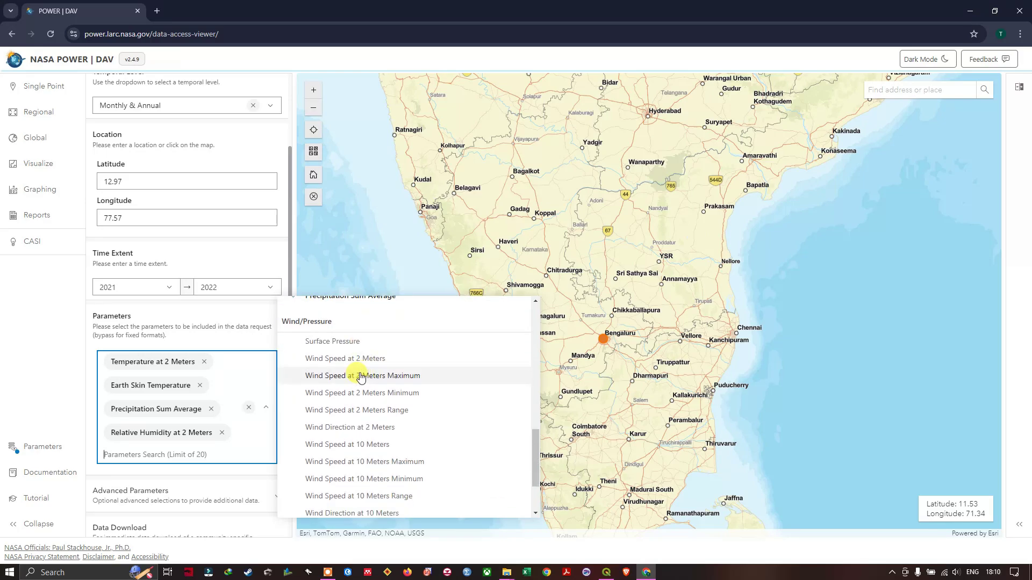
pyautogui.click(333, 364)
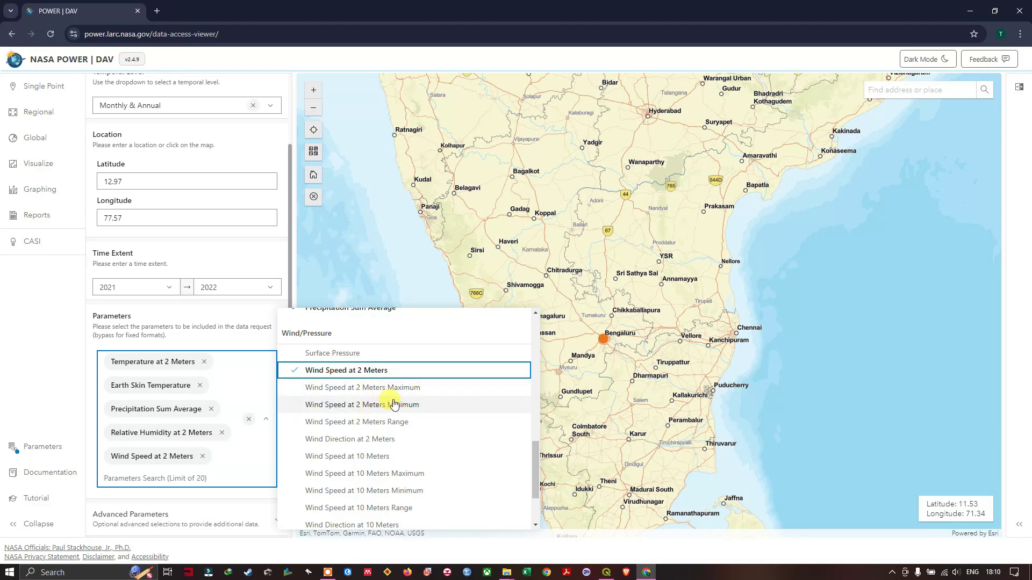
pyautogui.scroll(-1, 396, 419)
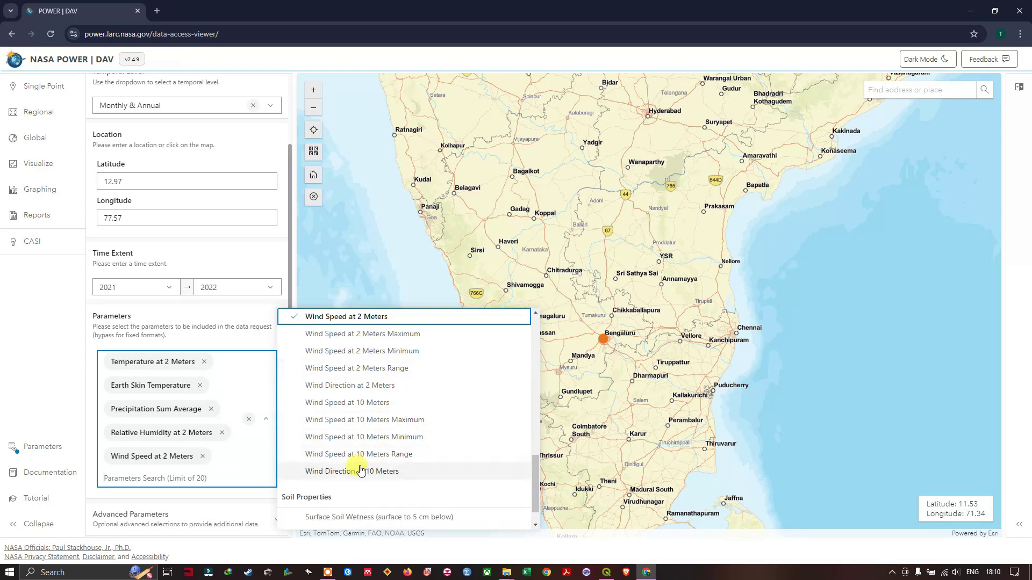
pyautogui.click(359, 475)
pyautogui.scroll(-1, 359, 475)
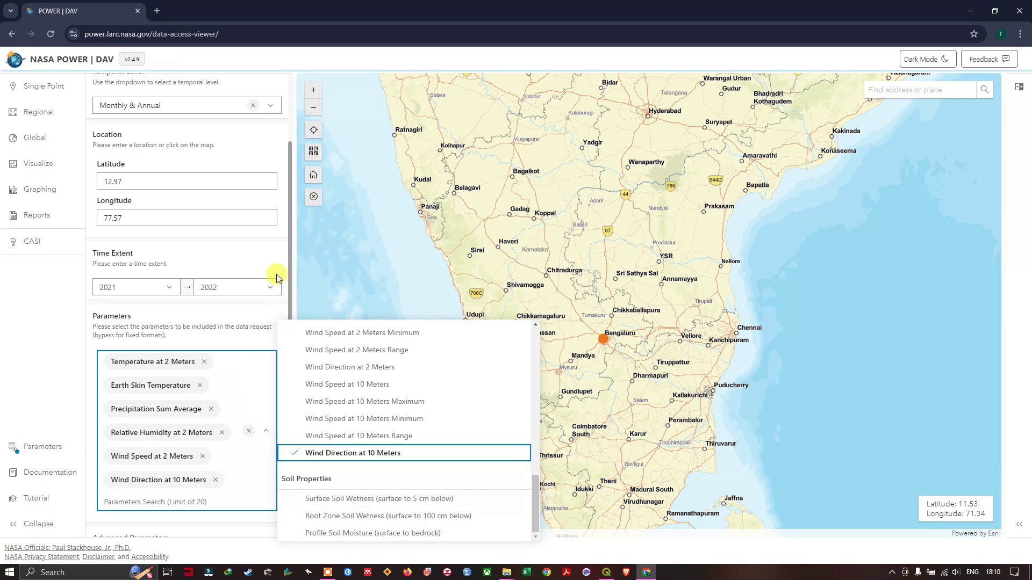
# Set the data download format to CSV and submit the data request
pyautogui.scroll(-3, 212, 442)
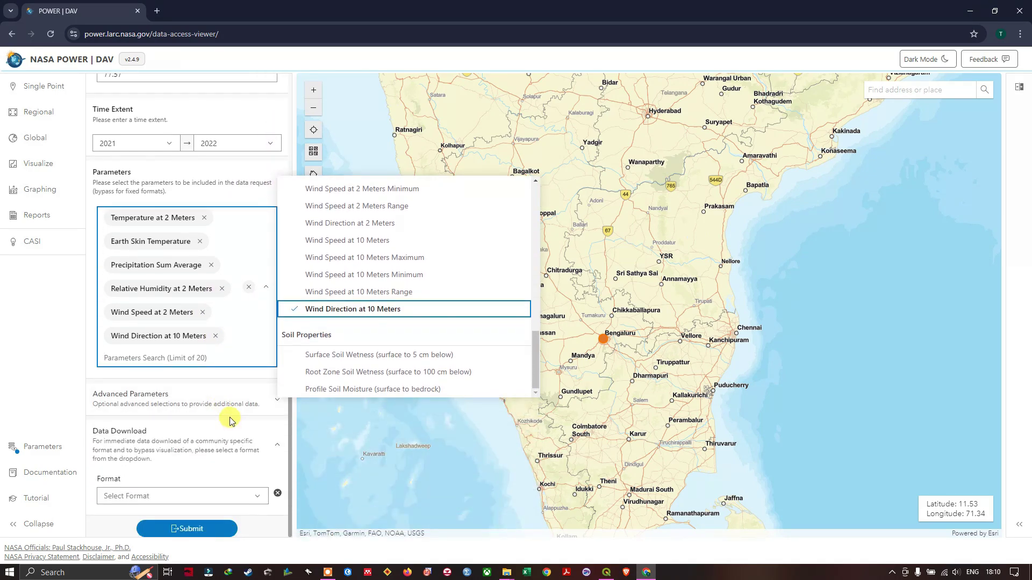
pyautogui.click(231, 417)
pyautogui.click(248, 496)
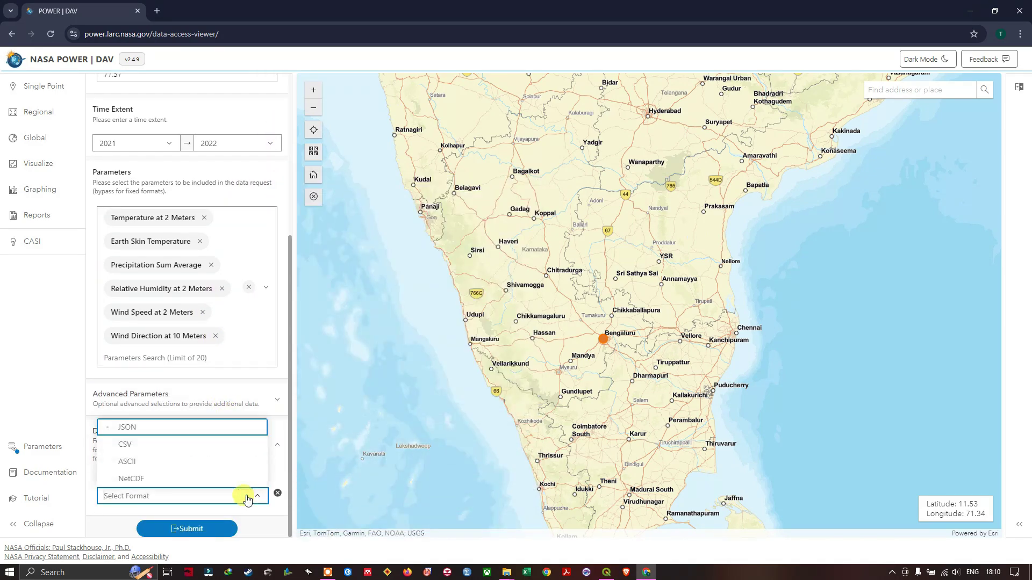
pyautogui.click(159, 453)
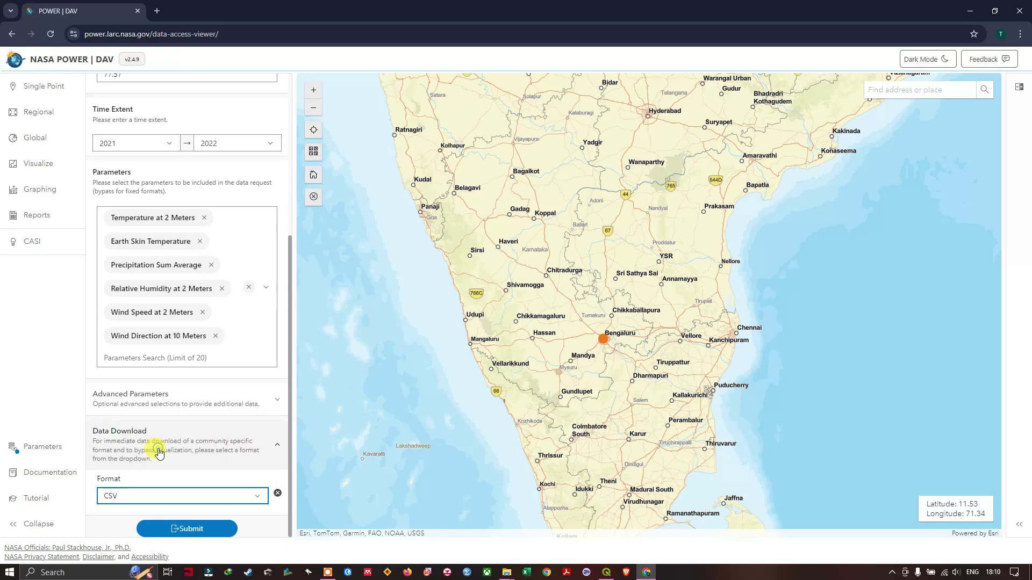
pyautogui.click(203, 528)
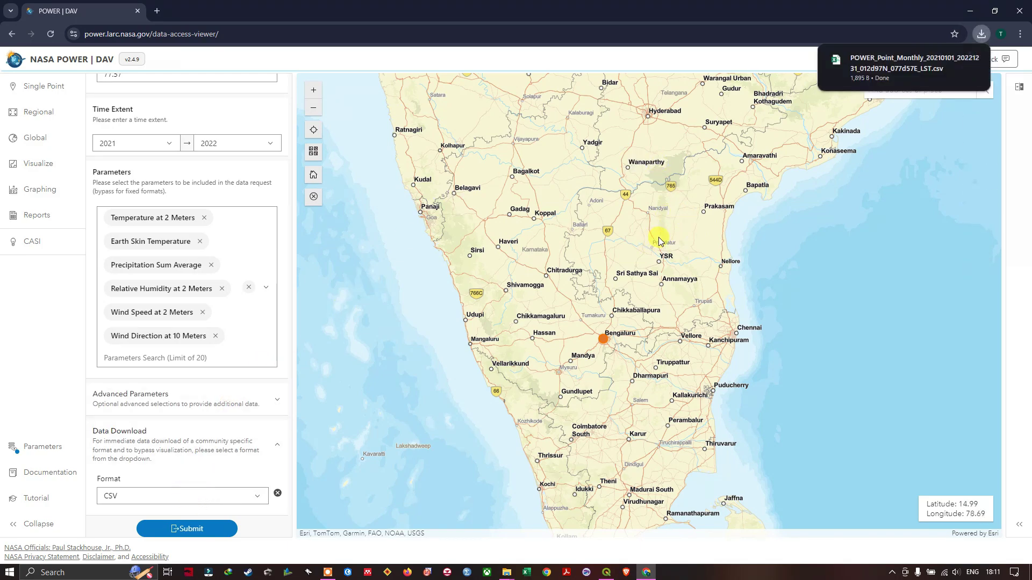
# Open the downloaded POWER_Point_Monthly CSV file in Excel and widen column A to fit the full parameter names
pyautogui.moveTo(901, 63)
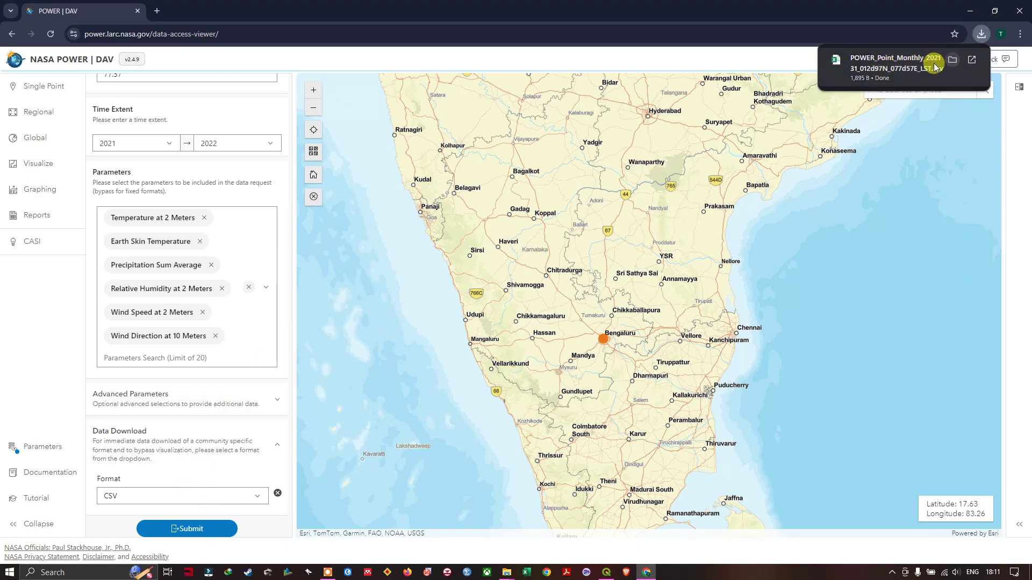
pyautogui.click(889, 71)
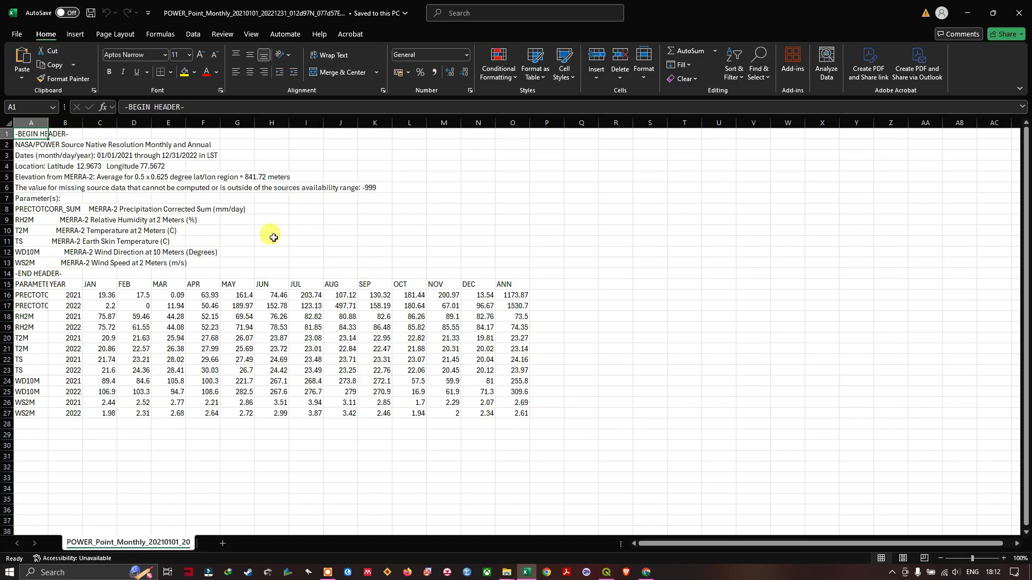
pyautogui.click(271, 240)
pyautogui.click(228, 229)
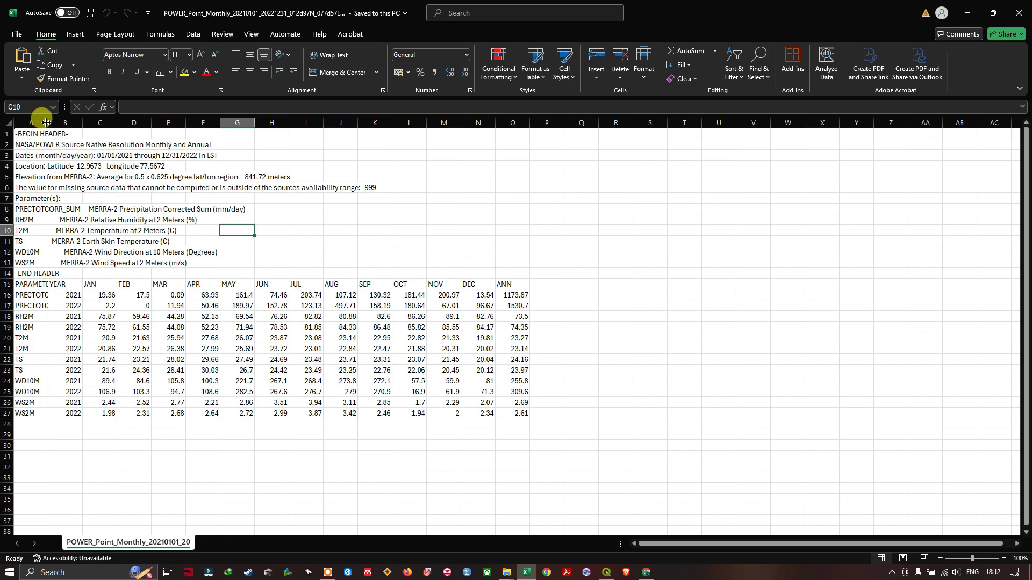
pyautogui.moveTo(48, 123); pyautogui.dragTo(215, 159)
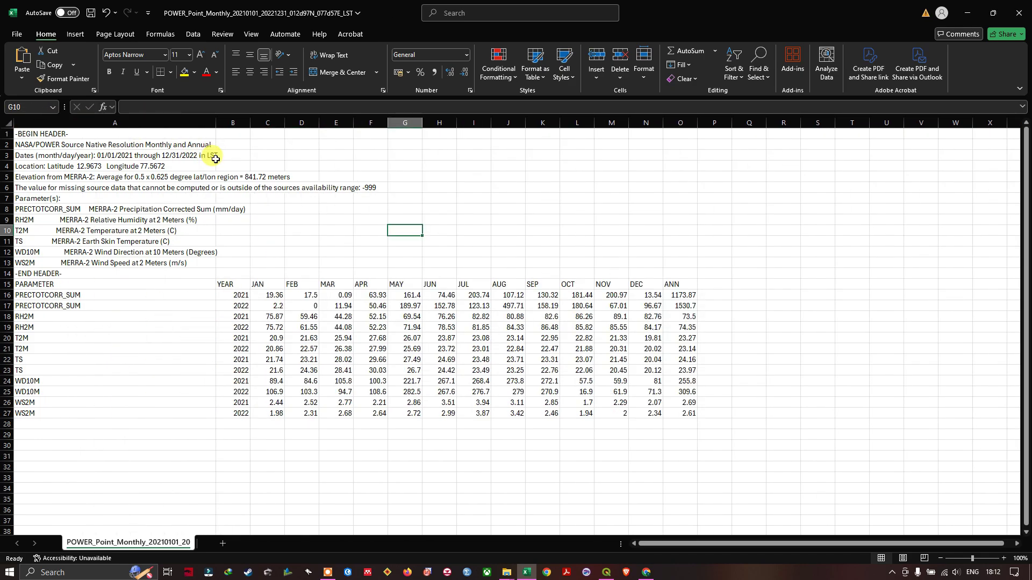
pyautogui.moveTo(215, 121); pyautogui.dragTo(247, 131)
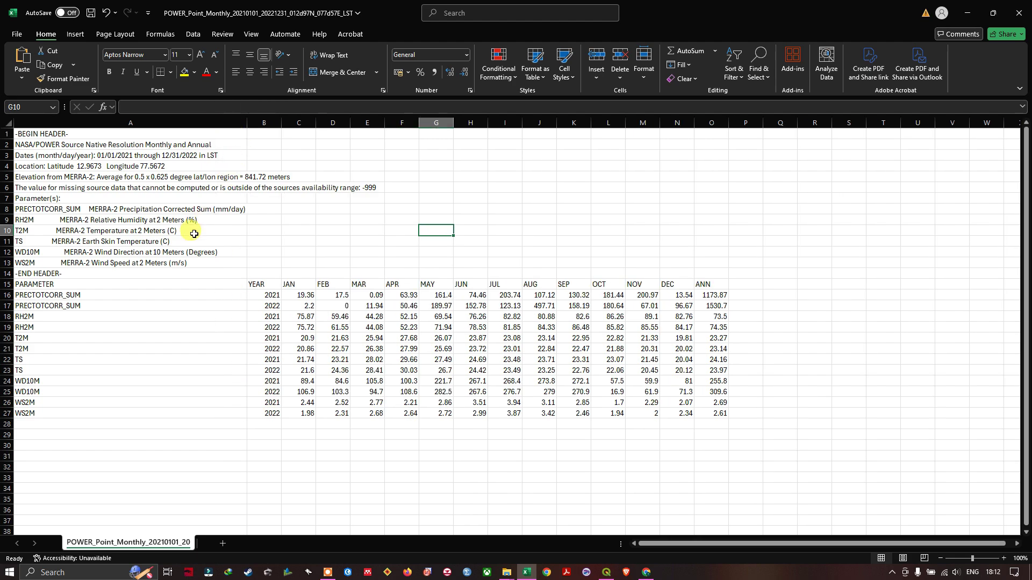
# Examine the precipitation entry in the header and its PRECTOTCORR_SUM data rows for 2021 and 2022
pyautogui.click(194, 234)
pyautogui.click(27, 222)
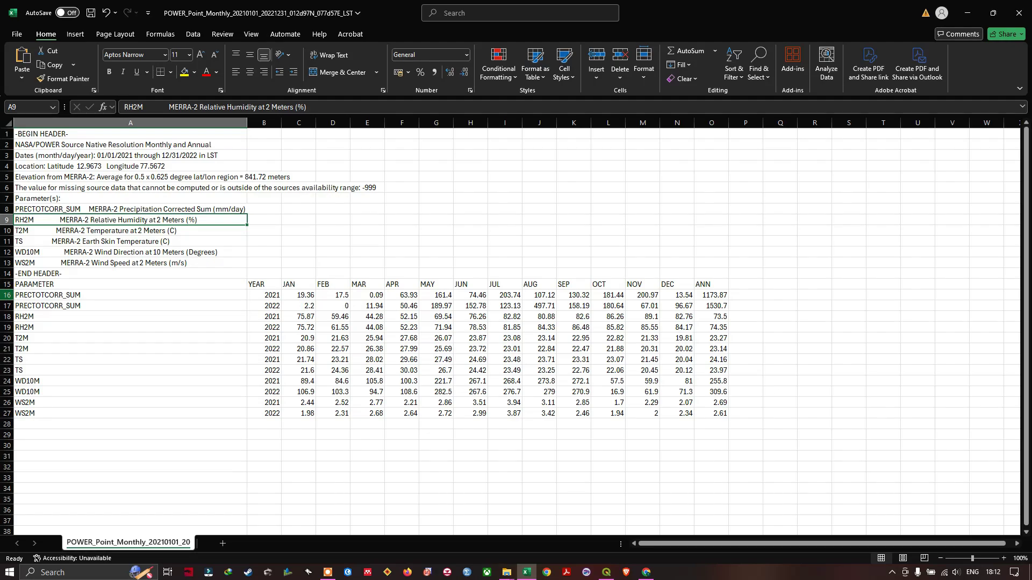
pyautogui.click(8, 295)
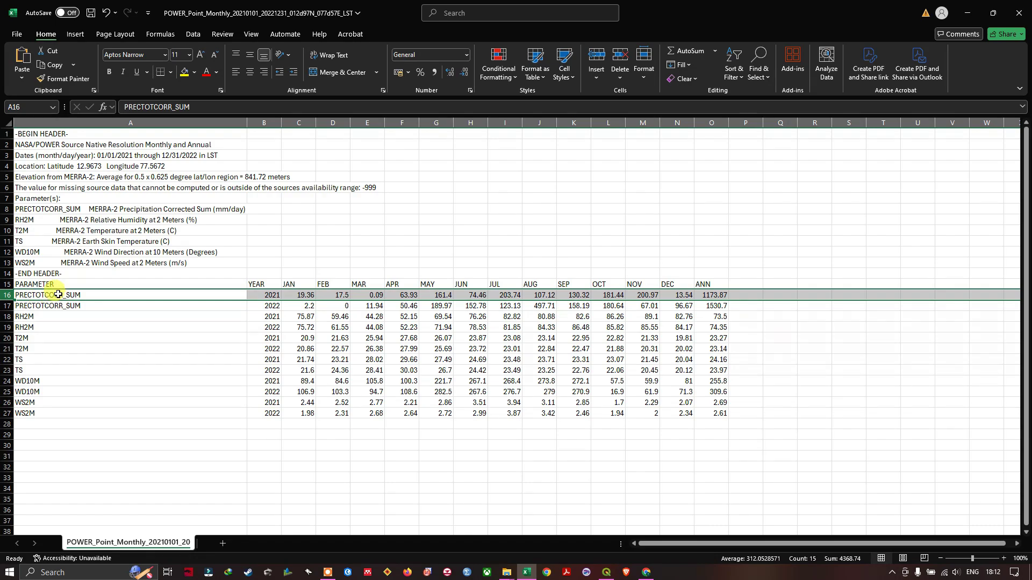
pyautogui.click(92, 209)
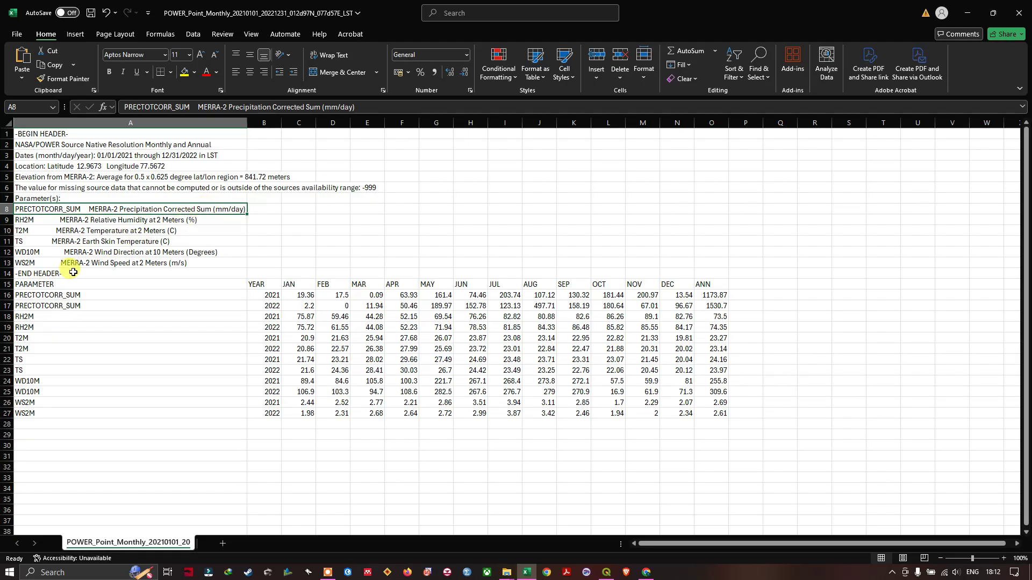
pyautogui.click(7, 295)
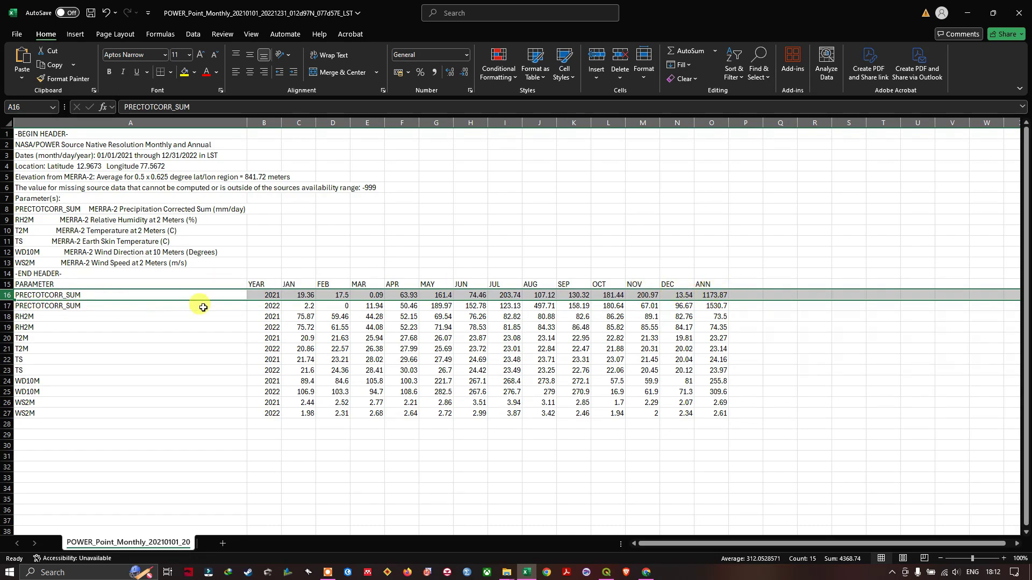
pyautogui.click(7, 306)
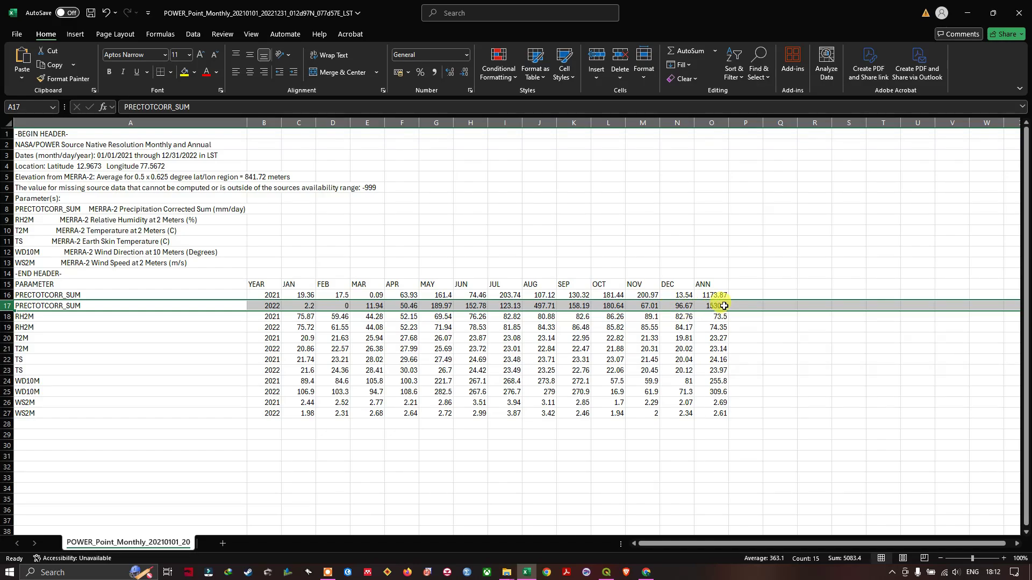
# Examine the relative humidity (RH2M), temperature (T2M) and earth skin temperature (TS) rows against their header descriptions
pyautogui.click(44, 316)
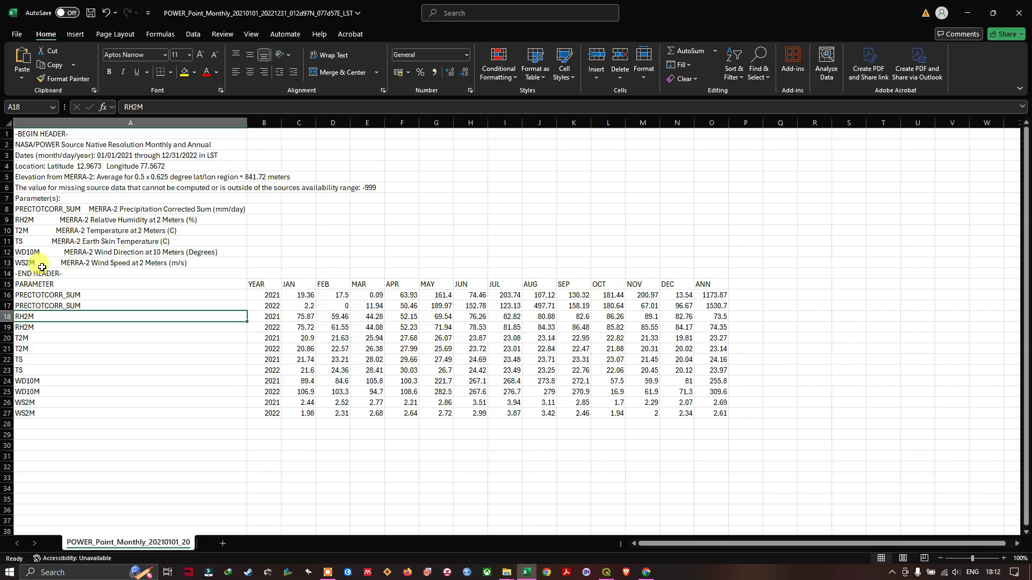
pyautogui.click(93, 222)
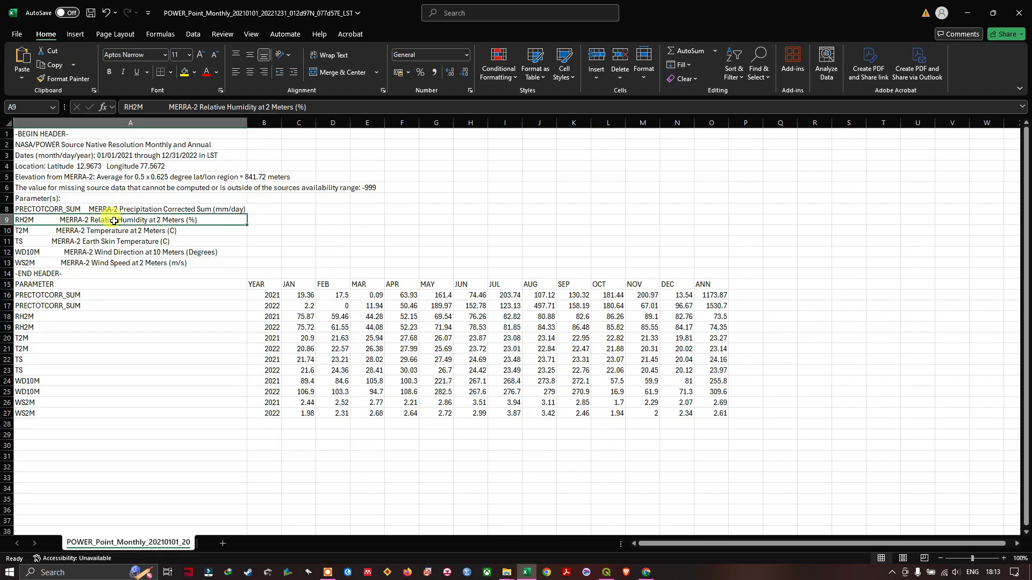
pyautogui.click(7, 317)
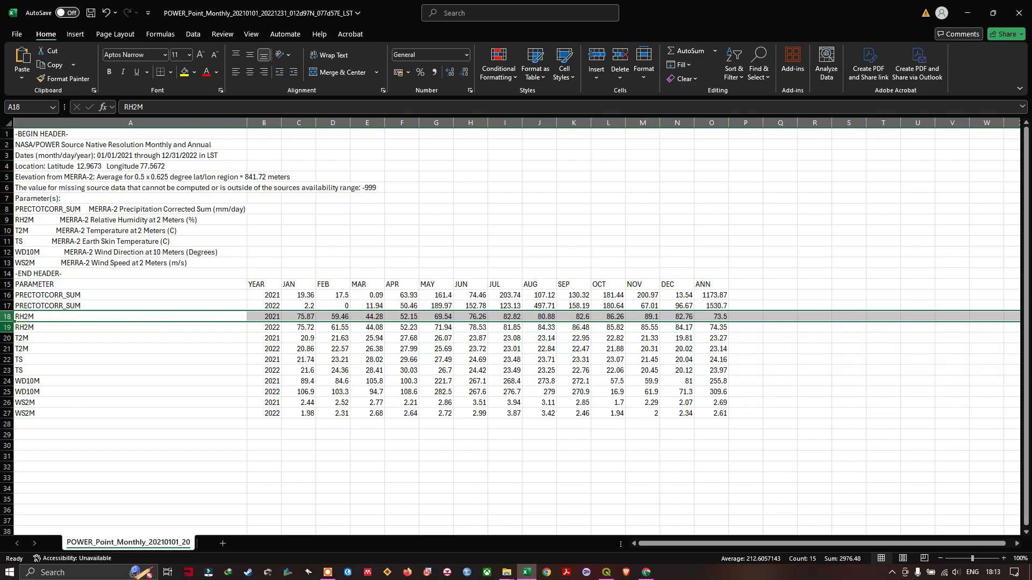
pyautogui.click(6, 331)
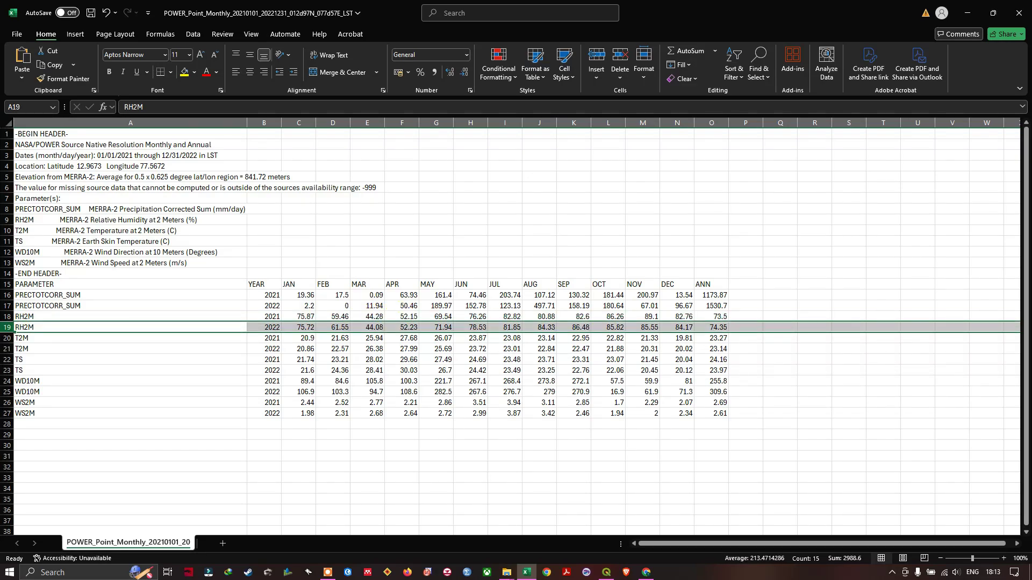
pyautogui.click(6, 338)
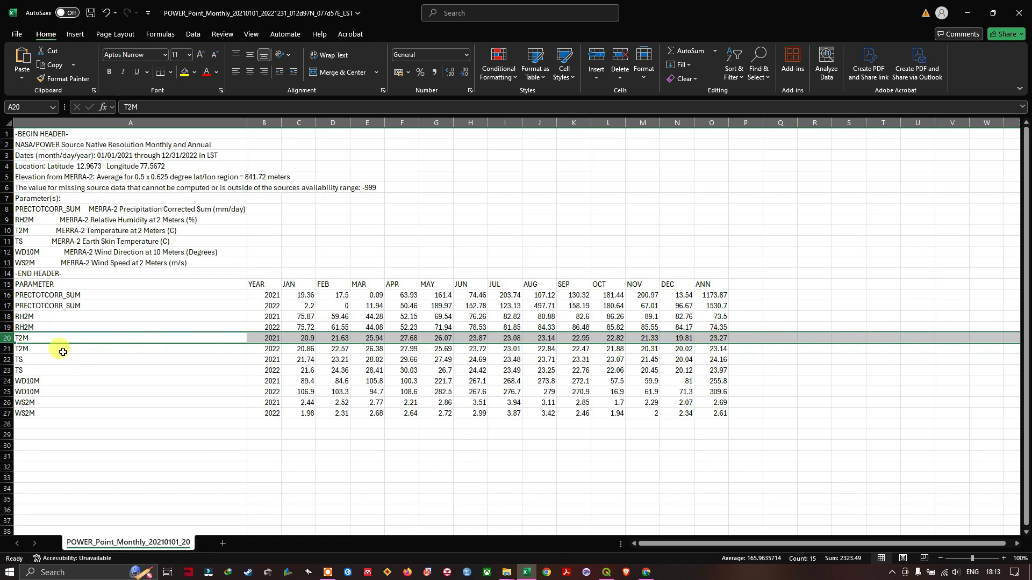
pyautogui.click(7, 360)
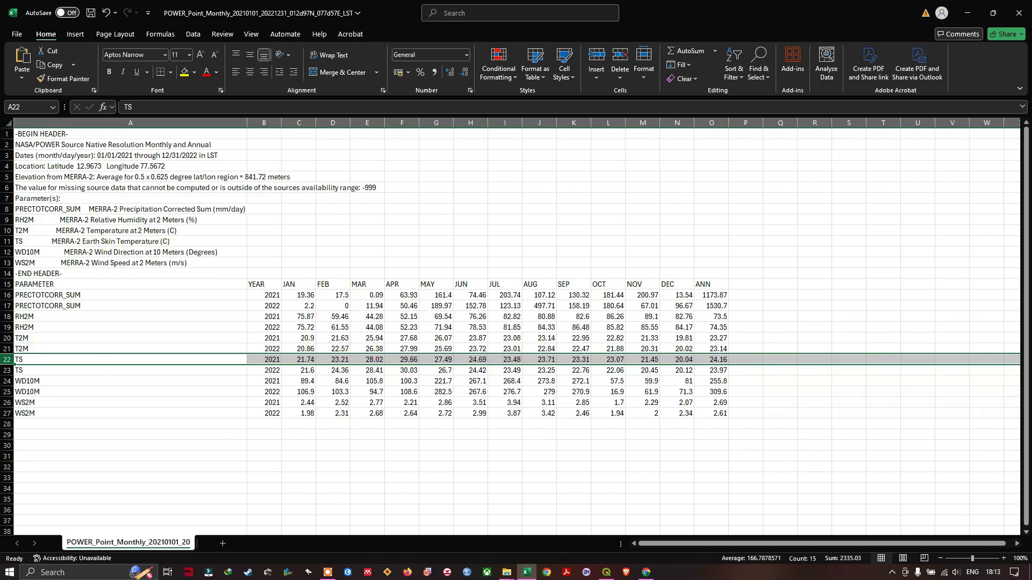
pyautogui.moveTo(9, 359); pyautogui.dragTo(9, 374)
pyautogui.click(106, 403)
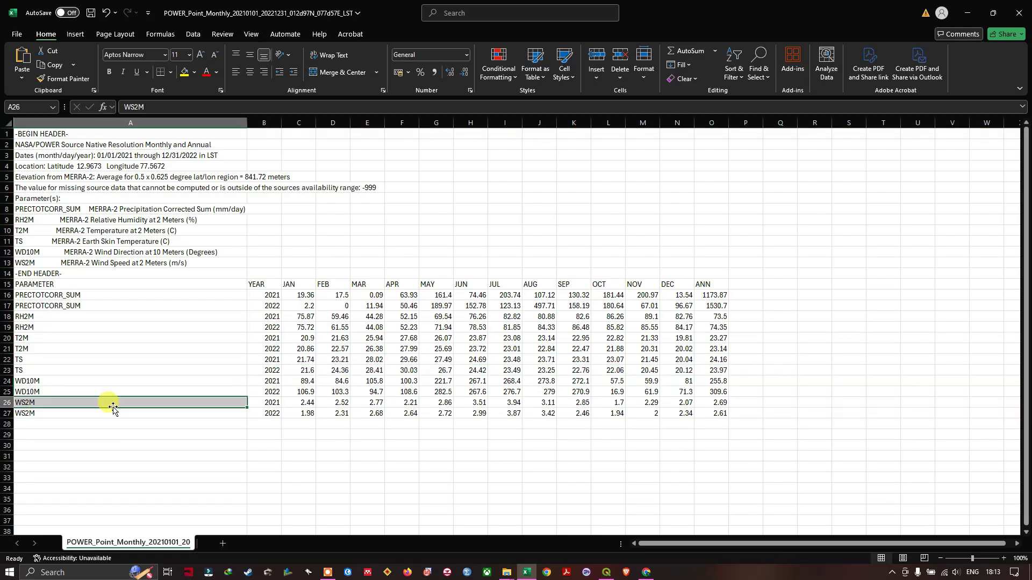
# Examine the wind direction (WD10M) header description, its monthly 2021 values from January to June, and the 2022 row
pyautogui.click(7, 381)
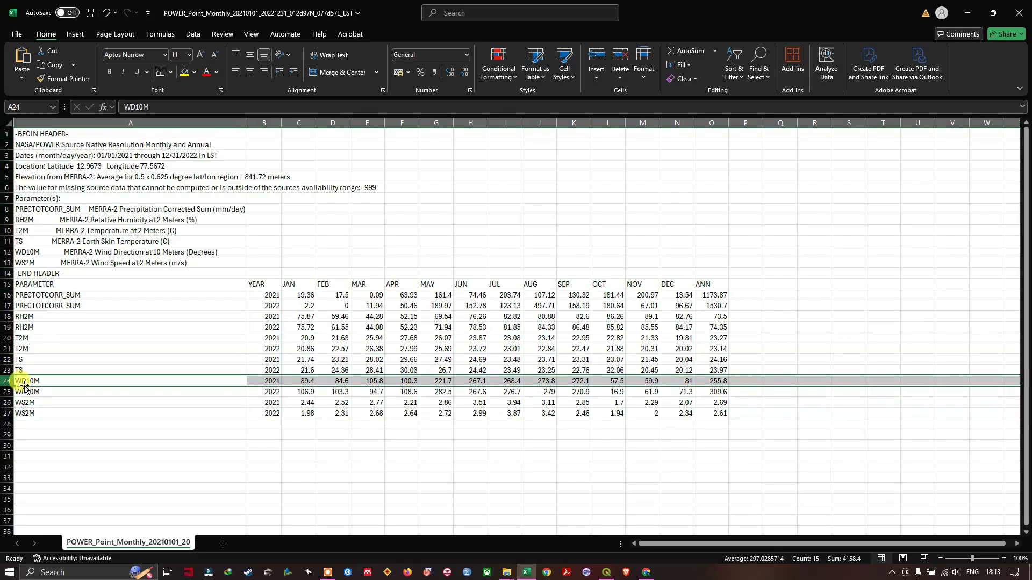
pyautogui.click(108, 251)
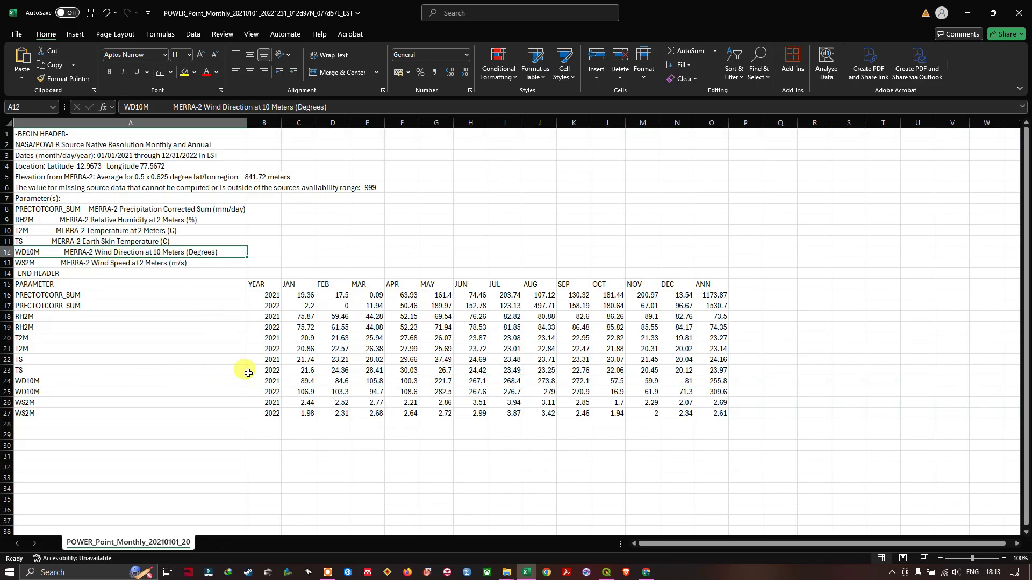
pyautogui.click(267, 384)
pyautogui.click(306, 383)
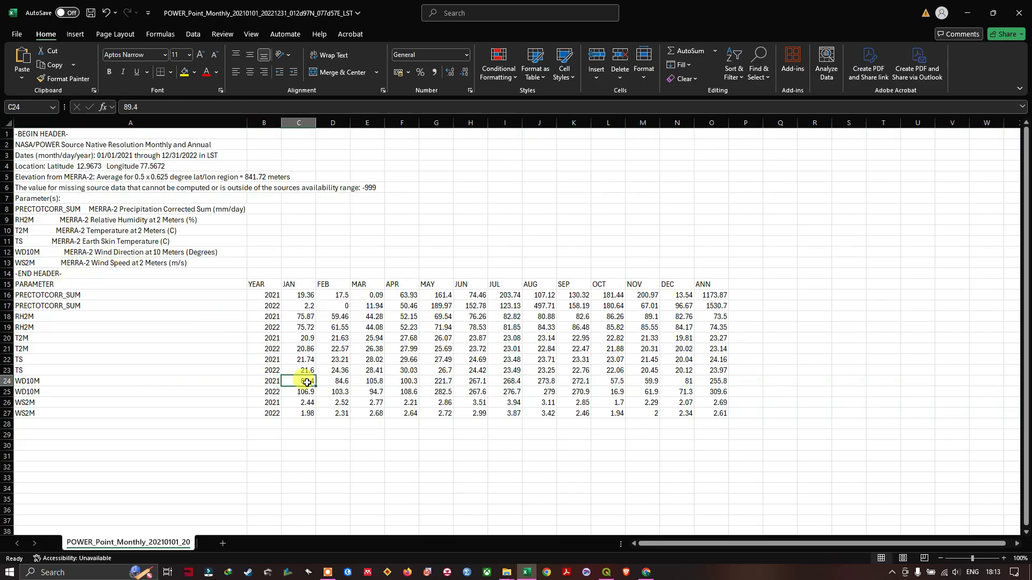
pyautogui.click(347, 382)
pyautogui.click(369, 383)
pyautogui.click(403, 383)
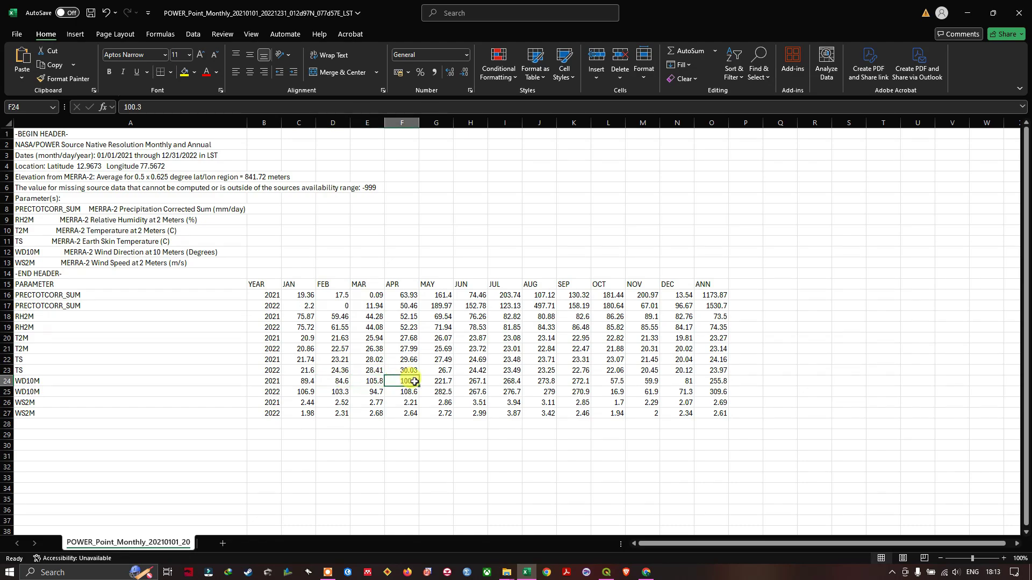
pyautogui.click(437, 382)
pyautogui.click(475, 377)
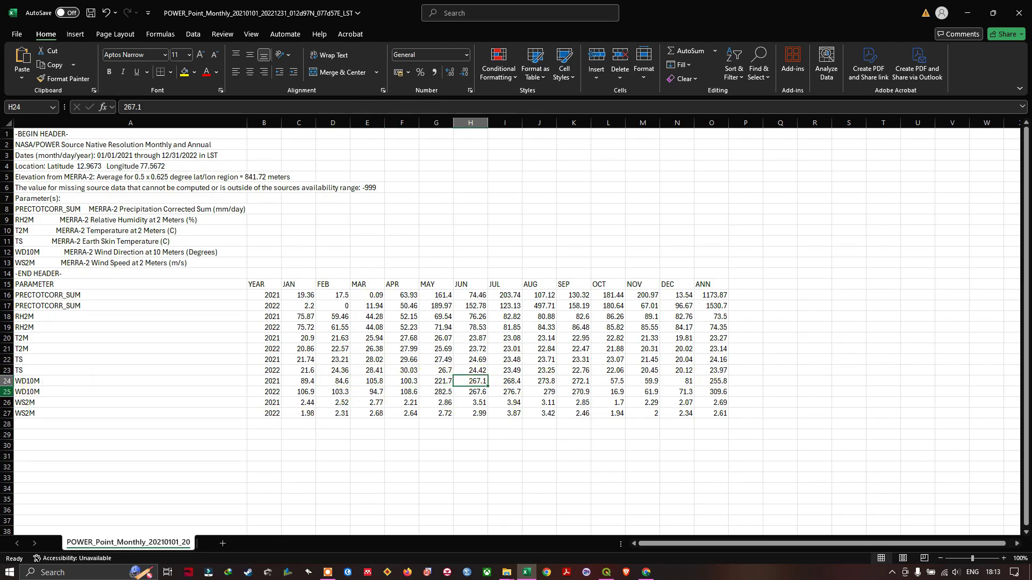
pyautogui.click(8, 391)
# Review the wind speed (WS2M) rows for 2021 and 2022 and switch back to the NASA POWER data viewer in Chrome
pyautogui.click(45, 404)
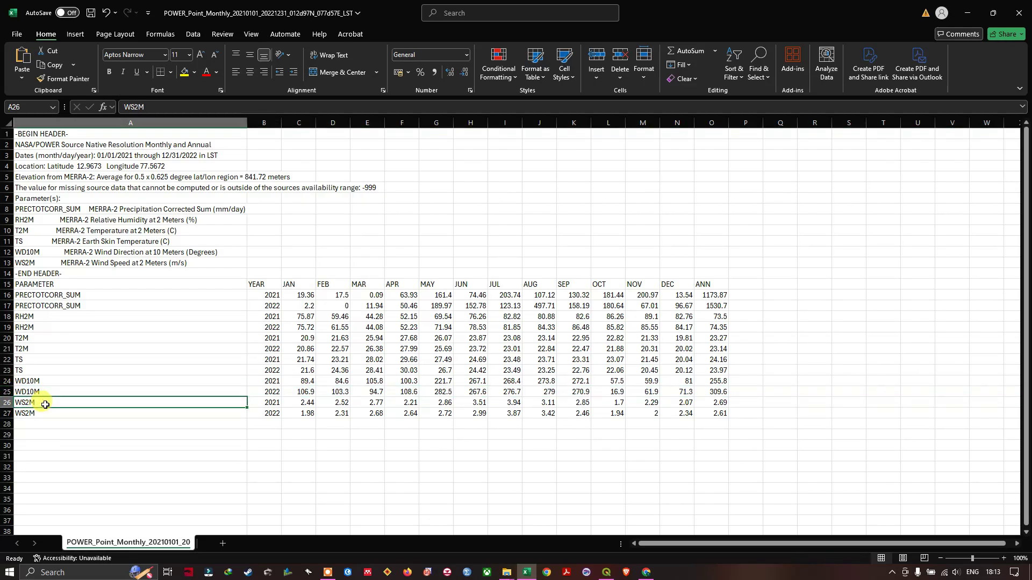
pyautogui.click(54, 412)
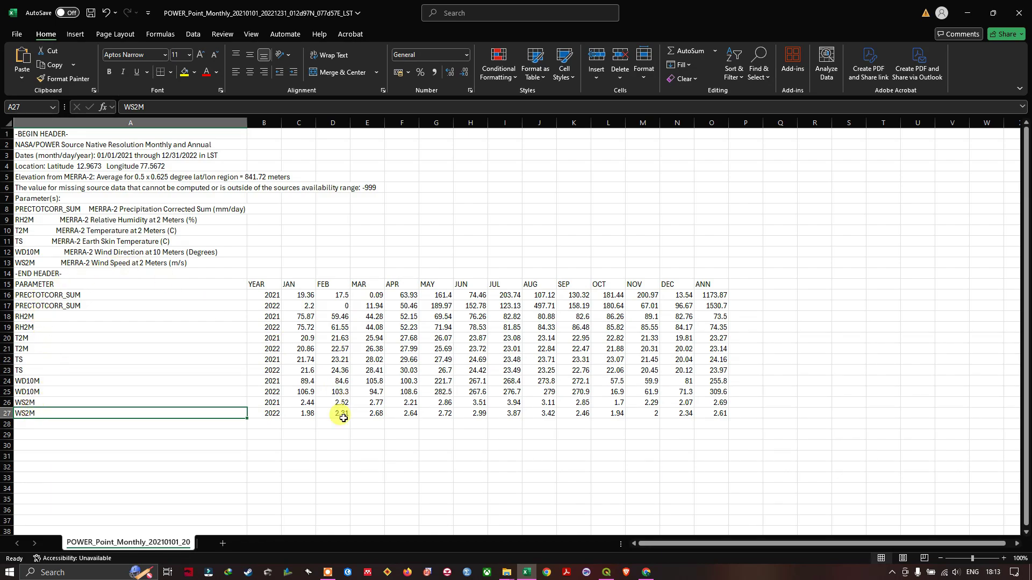
pyautogui.click(306, 403)
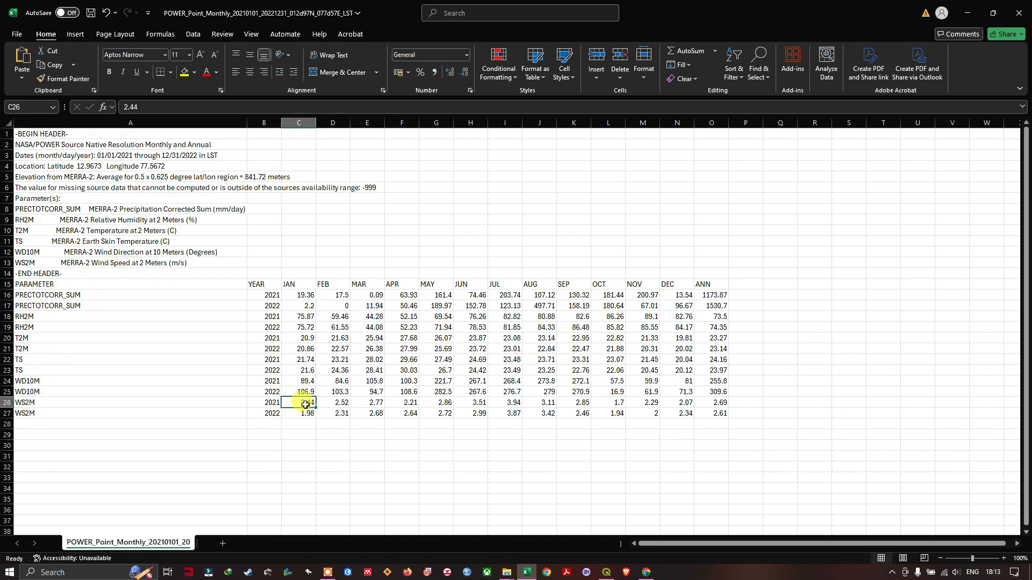
pyautogui.click(172, 264)
pyautogui.moveTo(305, 402); pyautogui.dragTo(704, 409)
pyautogui.click(511, 467)
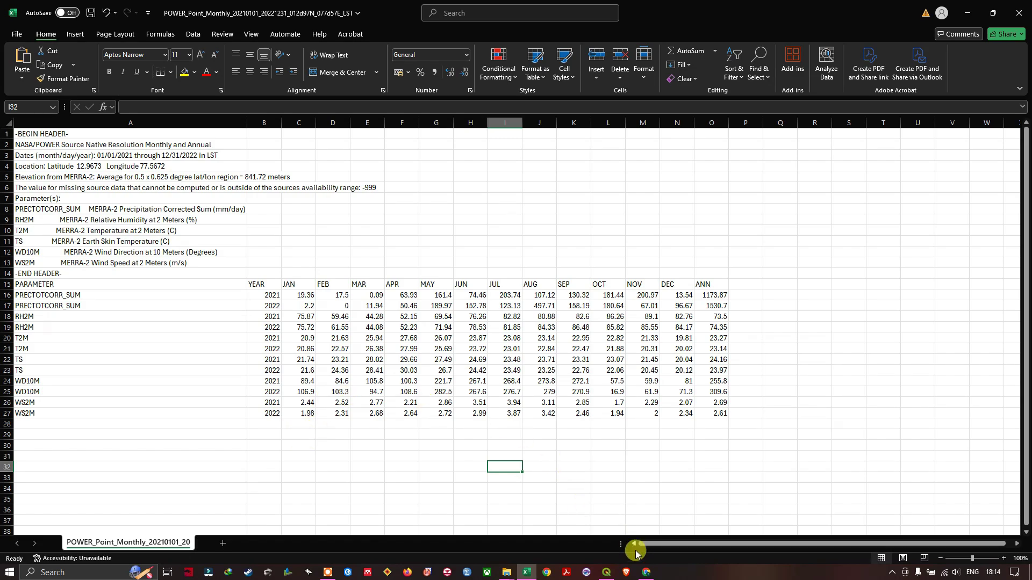
pyautogui.click(646, 572)
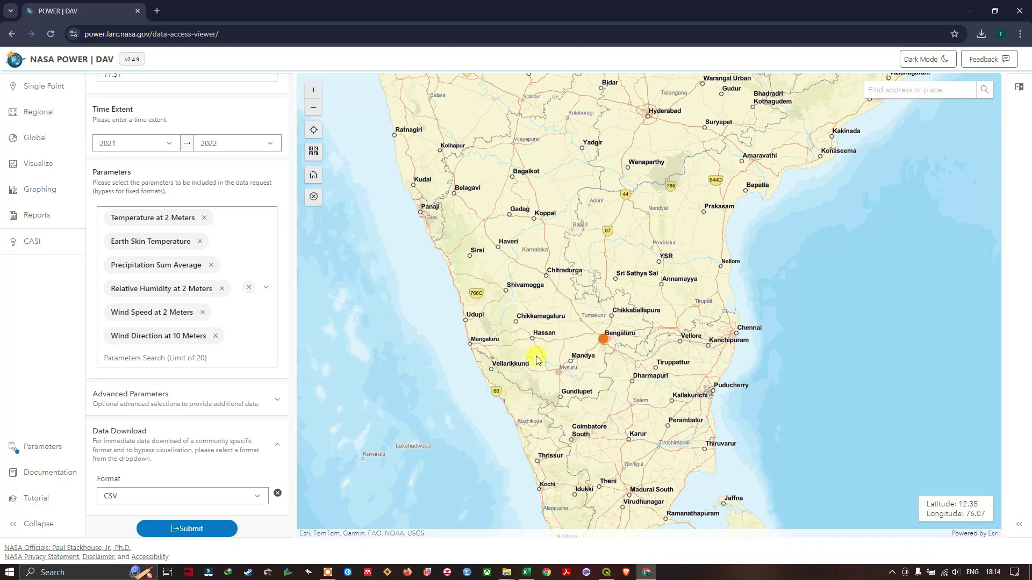
# Start a regional data request for the Agroclimatology community with a Monthly & Annual temporal level
pyautogui.click(40, 111)
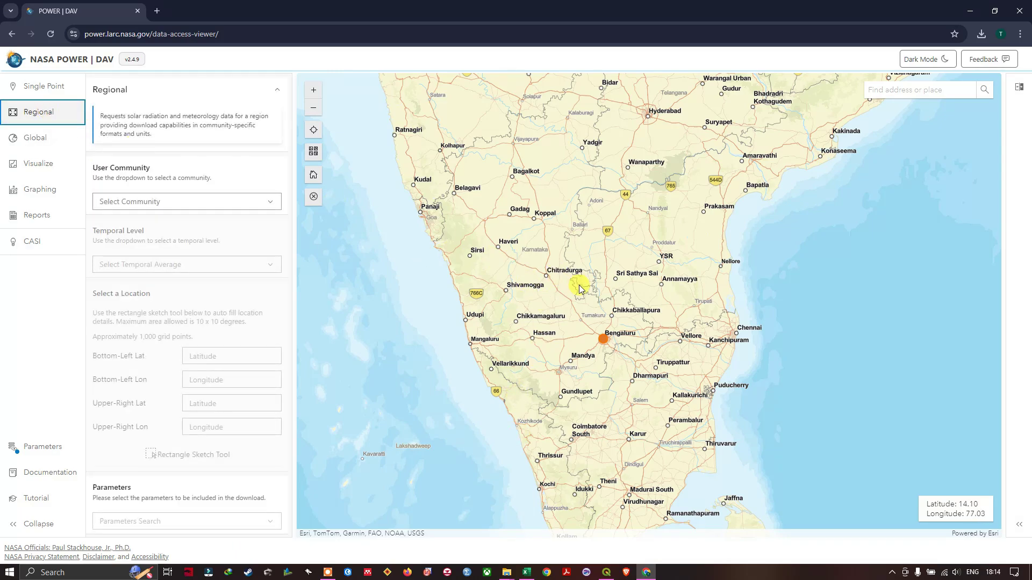
pyautogui.scroll(-1, 595, 234)
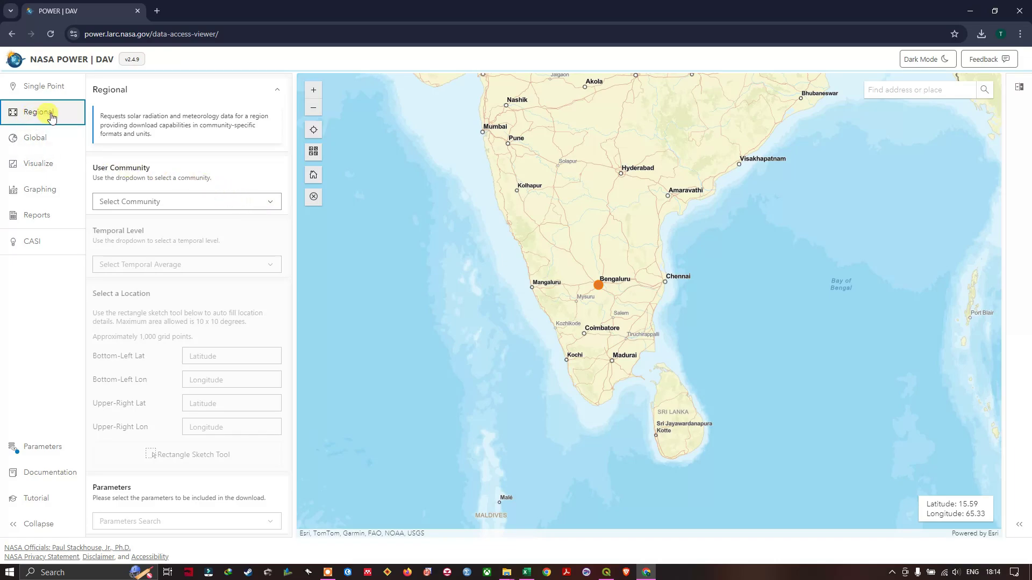
pyautogui.click(271, 203)
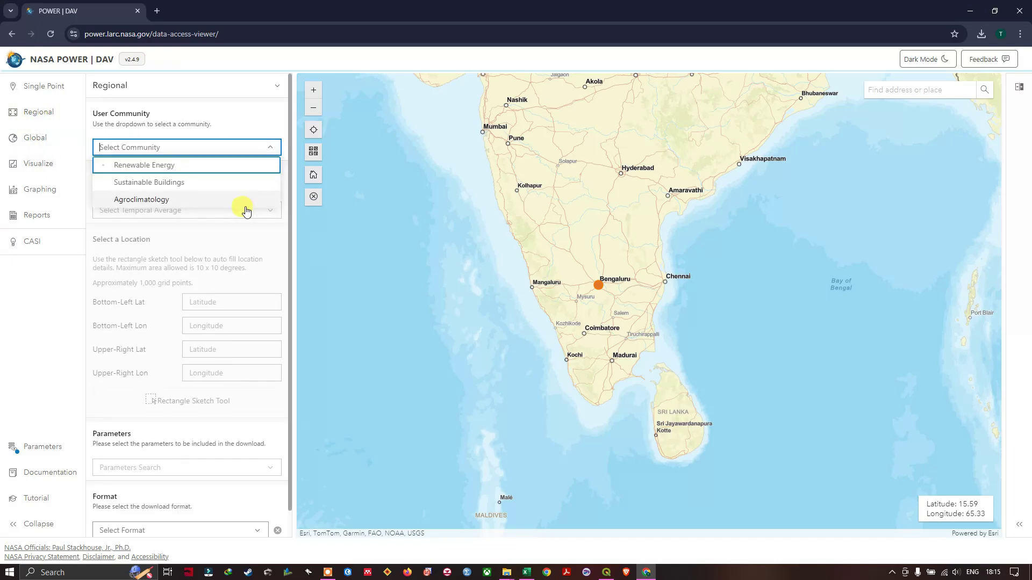
pyautogui.click(156, 199)
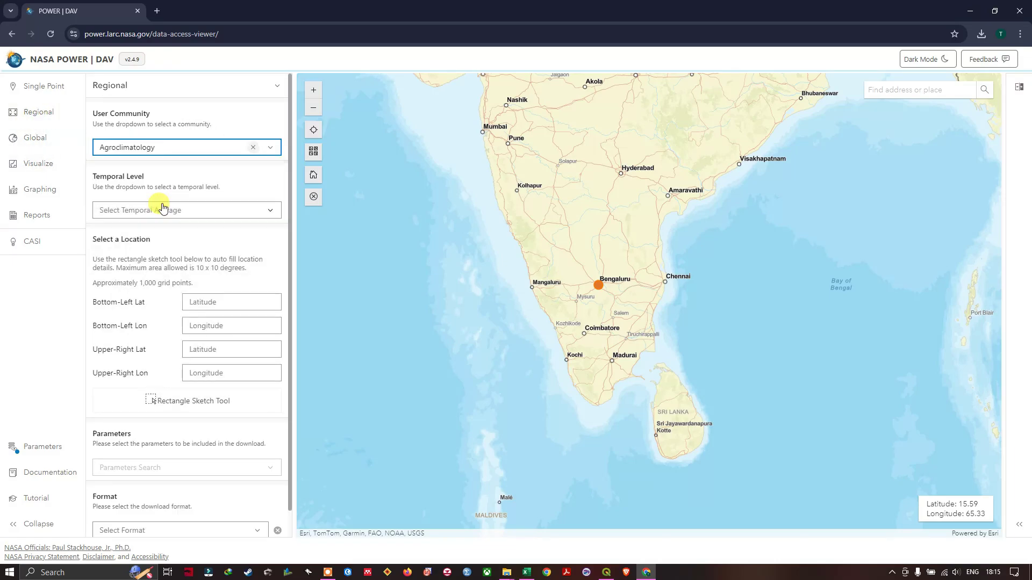
pyautogui.click(234, 210)
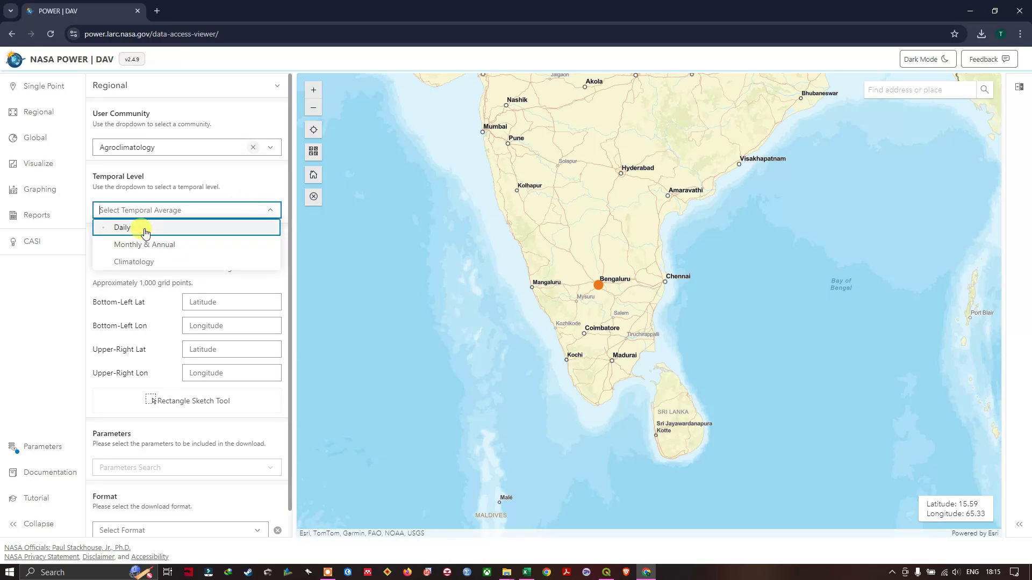
pyautogui.click(178, 252)
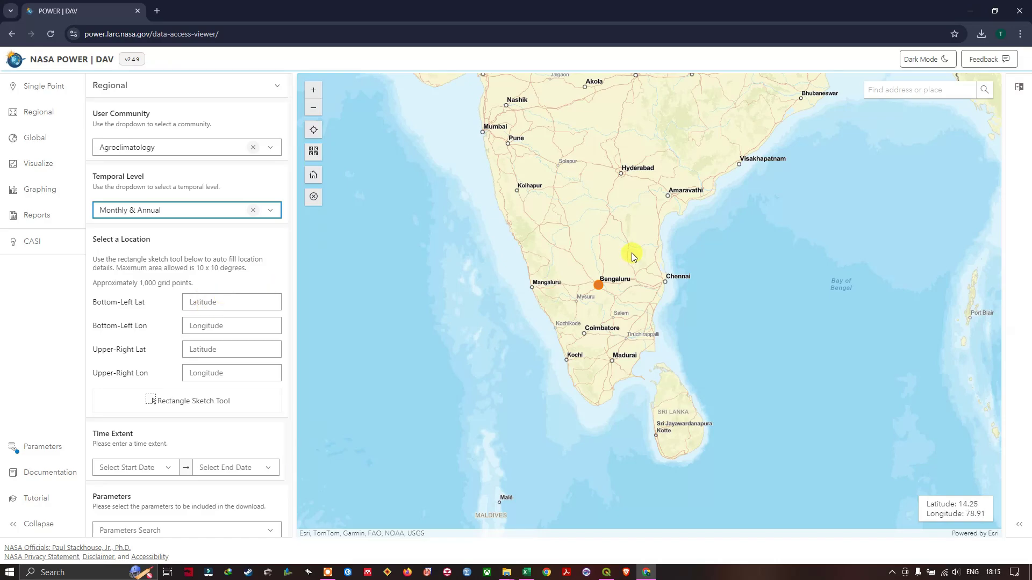
# Sketch a rectangular region over southern India spanning about latitude 10.08 to 16.56 and longitude 73.37 to 79.87
pyautogui.click(187, 407)
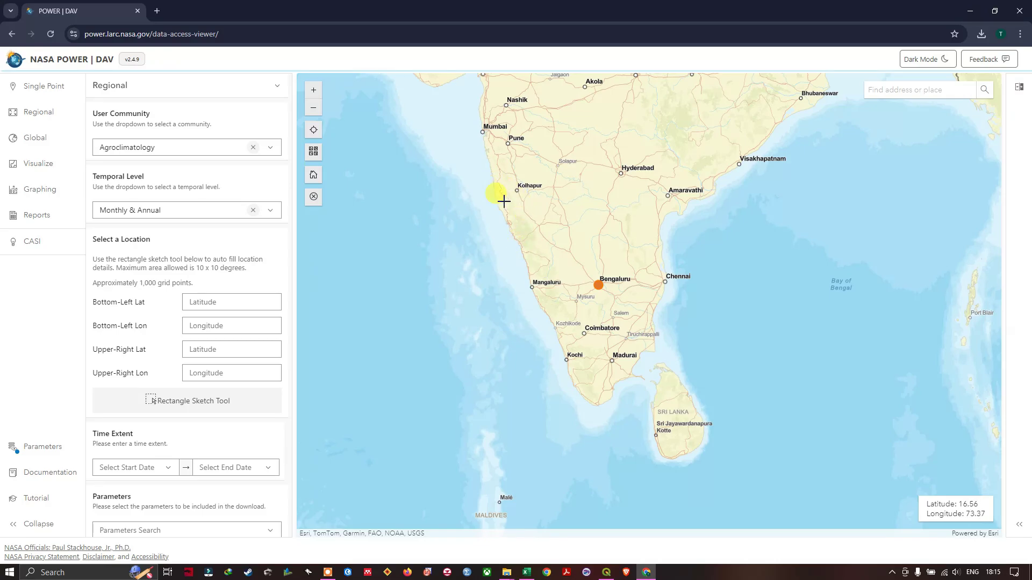
pyautogui.moveTo(496, 194)
pyautogui.mouseDown()
pyautogui.moveTo(596, 280)
pyautogui.moveTo(655, 357)
pyautogui.mouseUp()
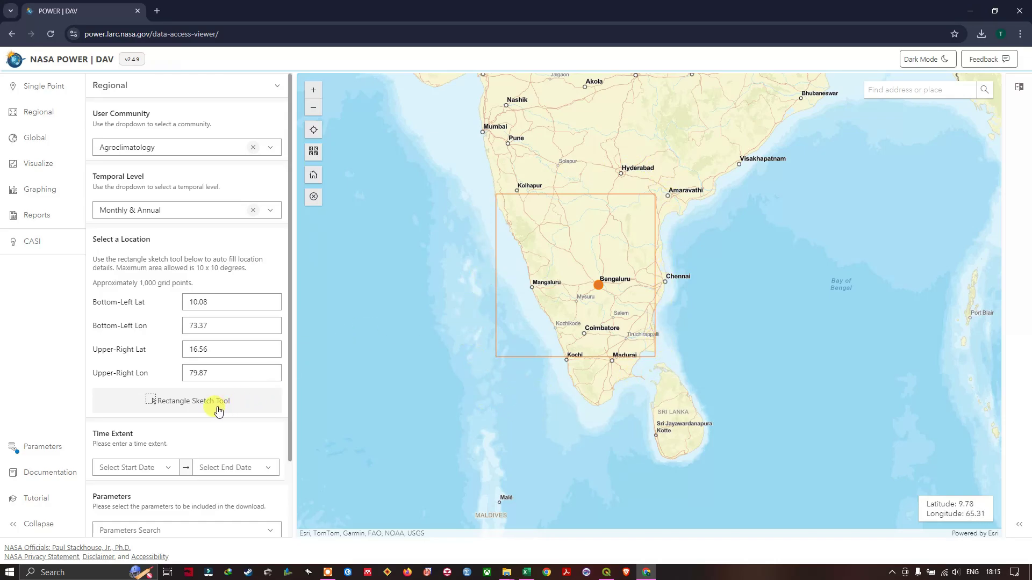
# Try a much larger region rectangle, and redraw it over southern India from about latitude 9.59 to 16.58 and longitude 73.17 to 80.36
pyautogui.click(203, 400)
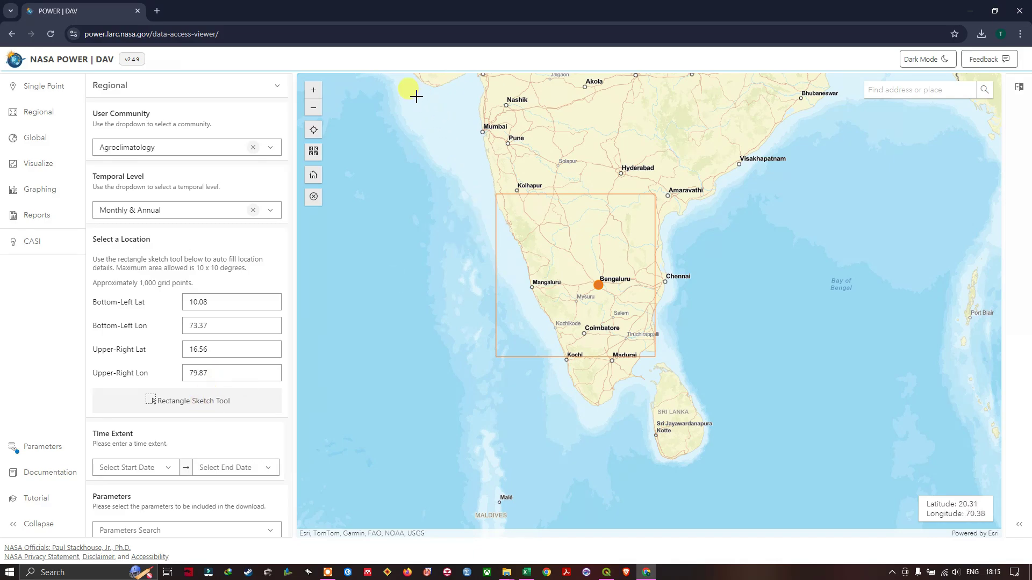
pyautogui.moveTo(417, 96)
pyautogui.mouseDown()
pyautogui.moveTo(508, 172)
pyautogui.moveTo(767, 476)
pyautogui.mouseUp()
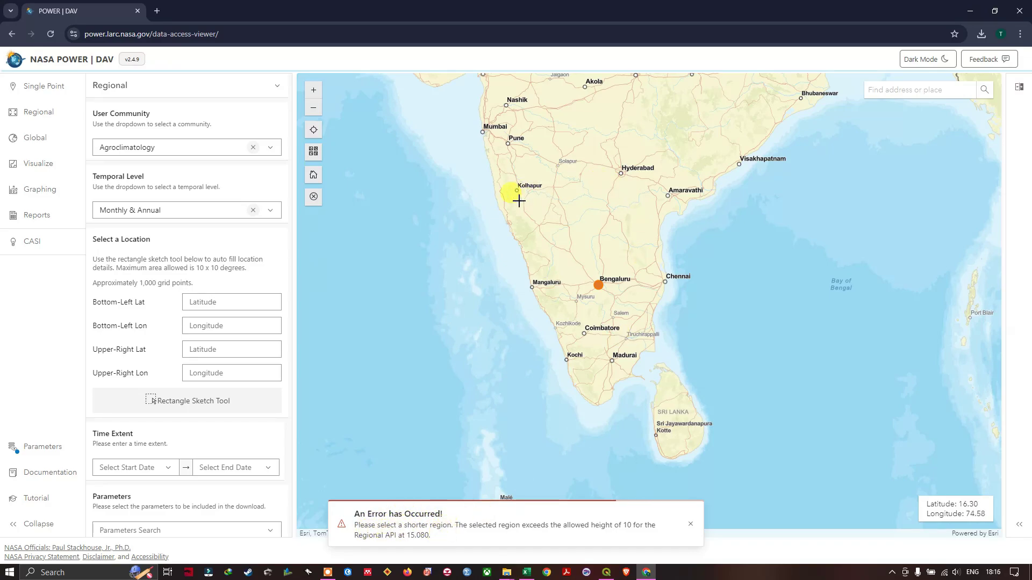
pyautogui.moveTo(490, 195); pyautogui.dragTo(667, 367)
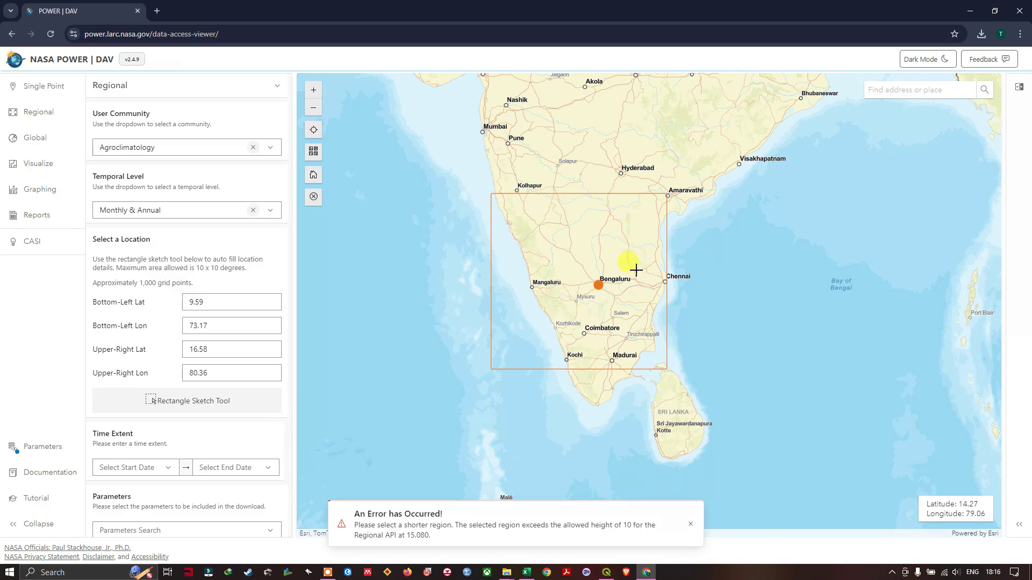
# Set the regional request's time extent from 2020 to 2022
pyautogui.scroll(-2, 212, 363)
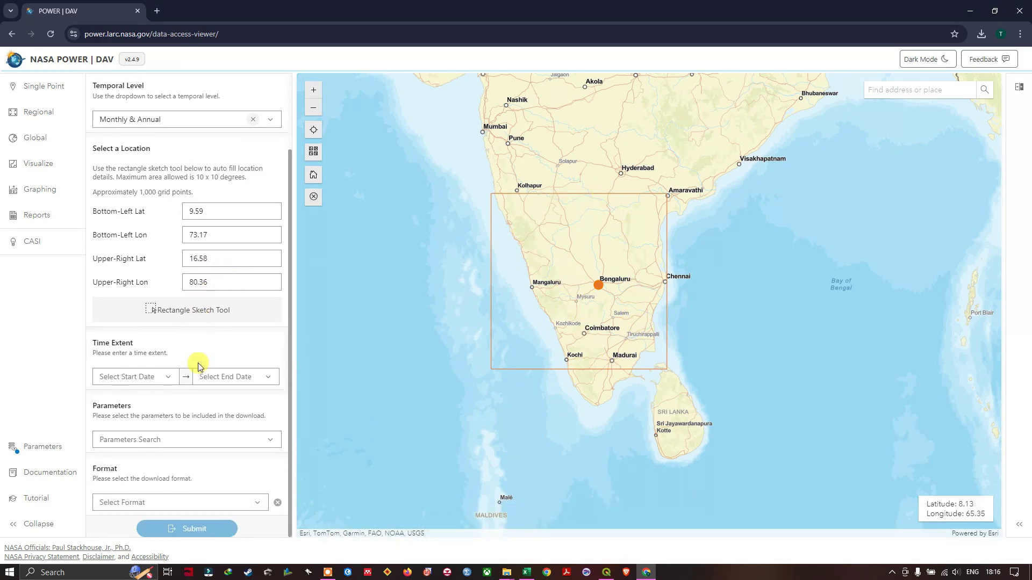
pyautogui.click(167, 379)
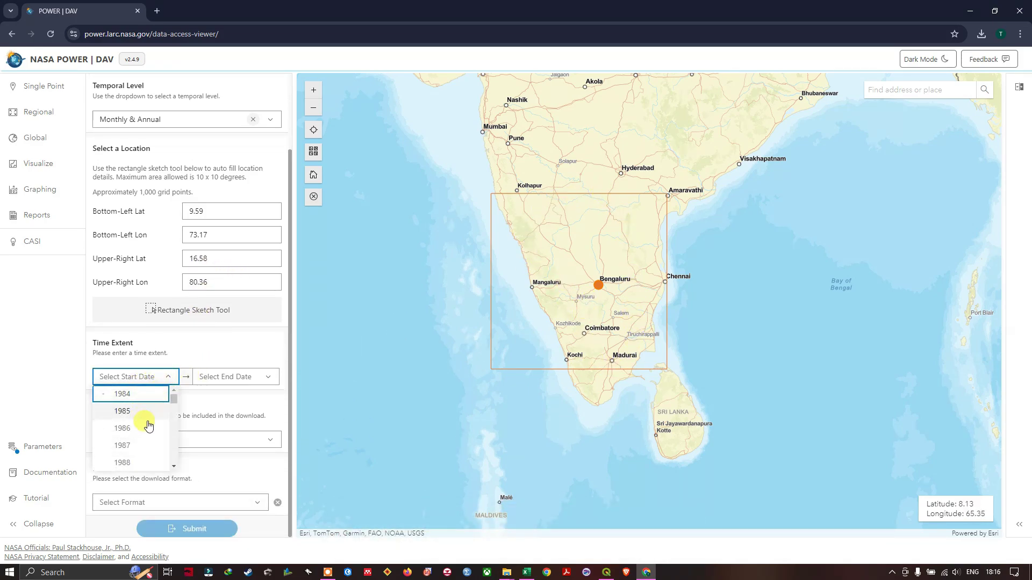
pyautogui.scroll(-6, 150, 422)
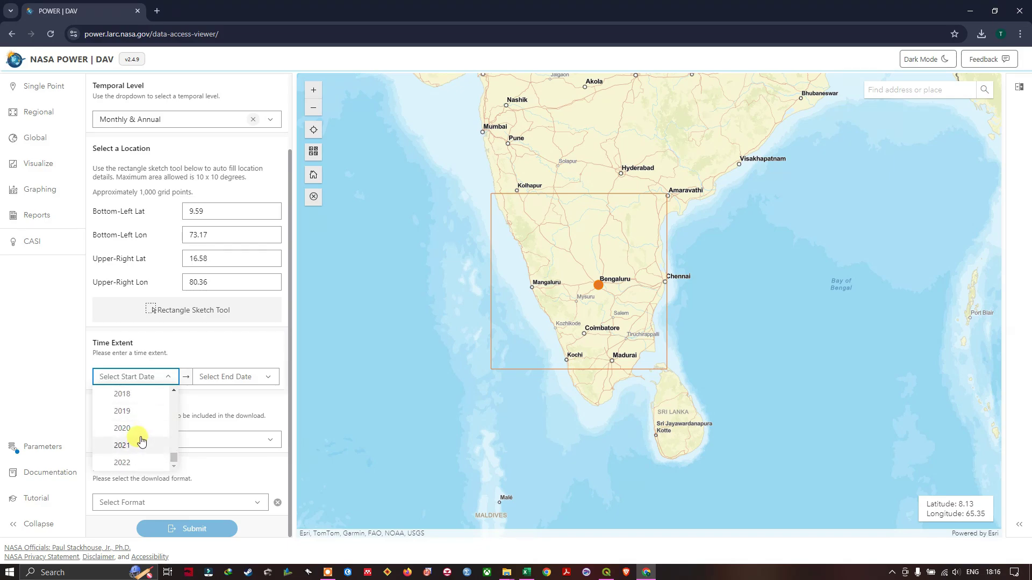
pyautogui.click(133, 444)
pyautogui.click(266, 379)
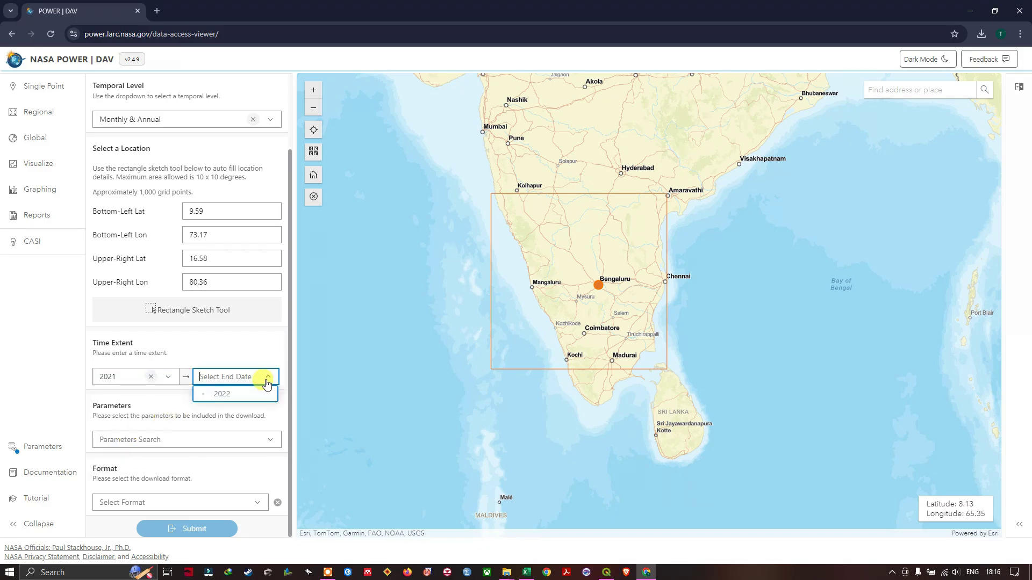
pyautogui.click(238, 396)
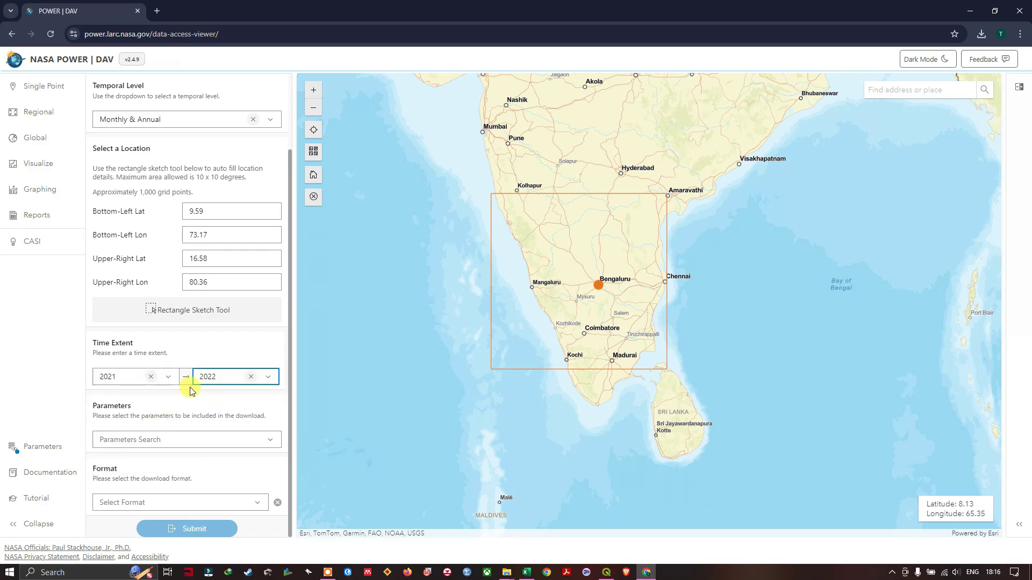
pyautogui.click(164, 378)
pyautogui.click(136, 446)
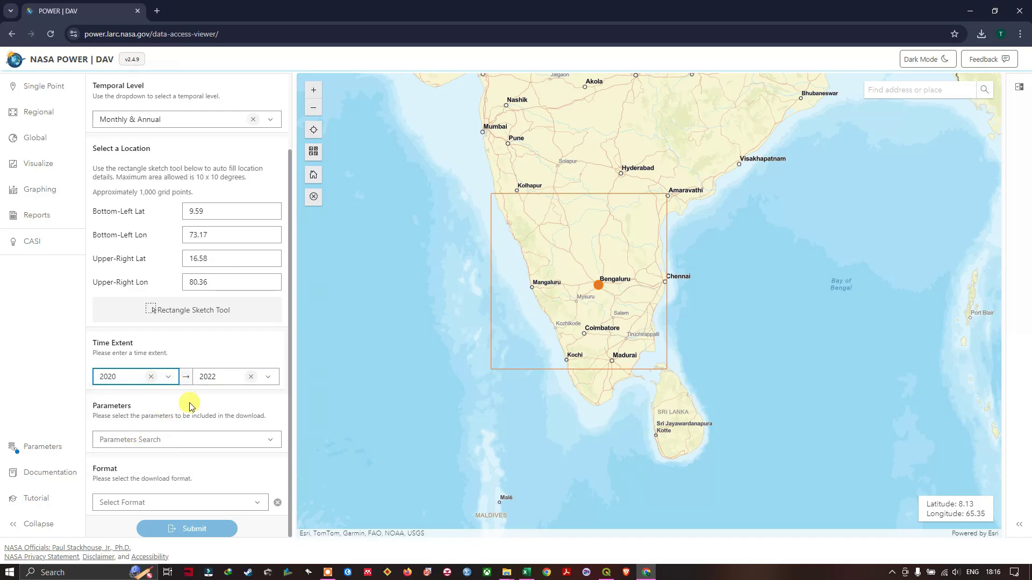
# Choose Precipitation Sum Average as the parameter for the regional download
pyautogui.click(266, 438)
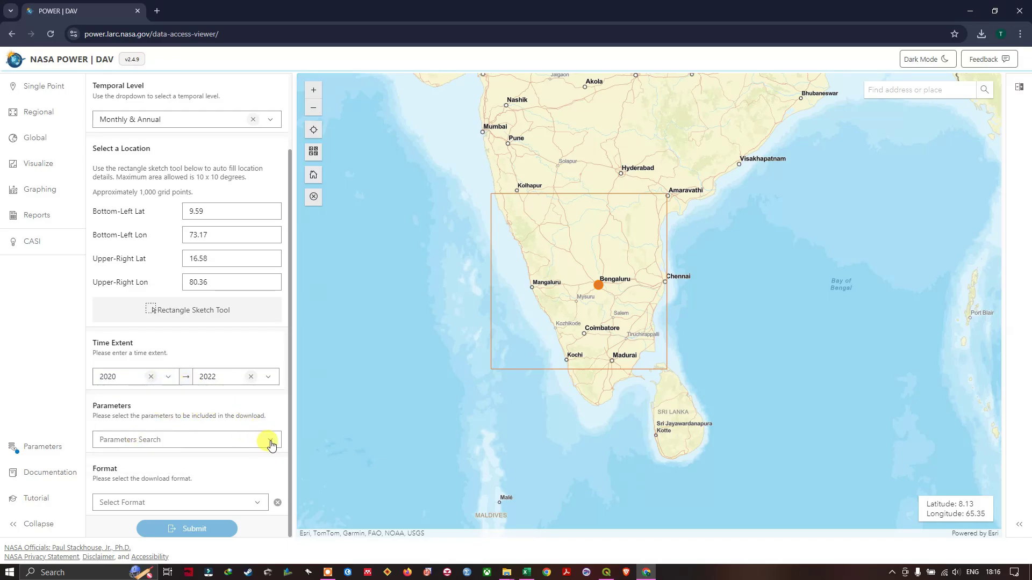
pyautogui.scroll(-2, 225, 492)
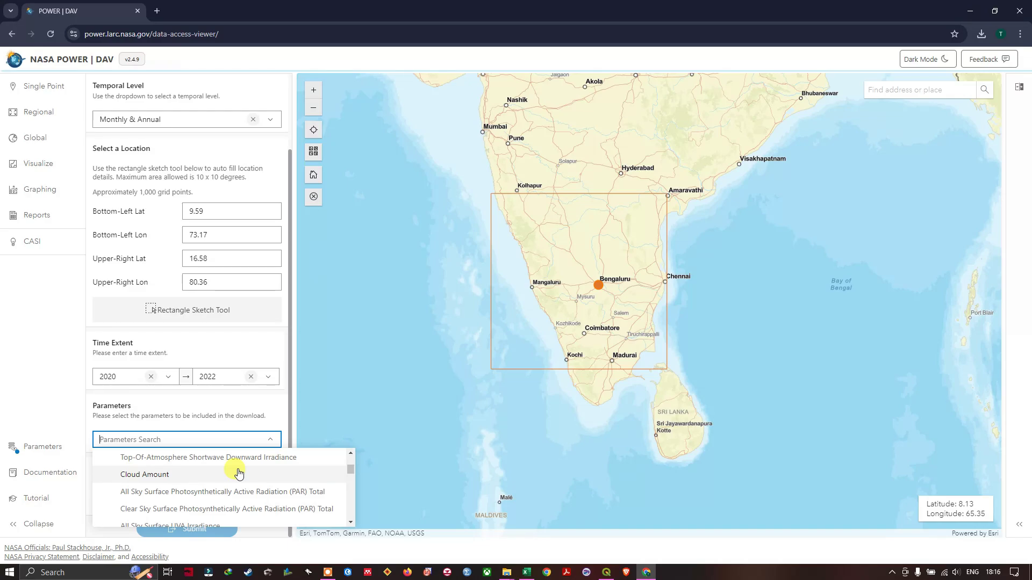
pyautogui.scroll(-3, 239, 473)
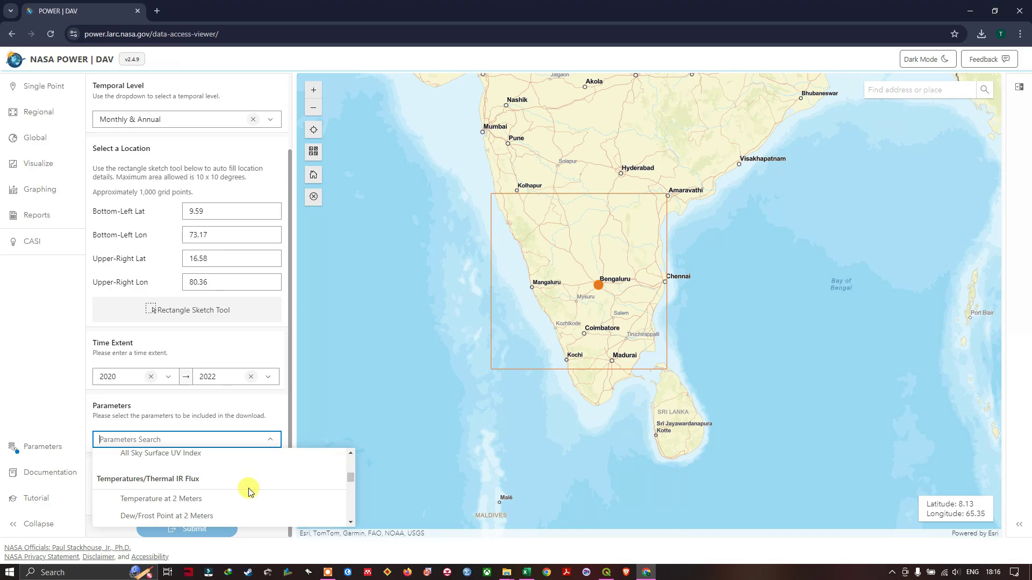
pyautogui.scroll(-1, 249, 491)
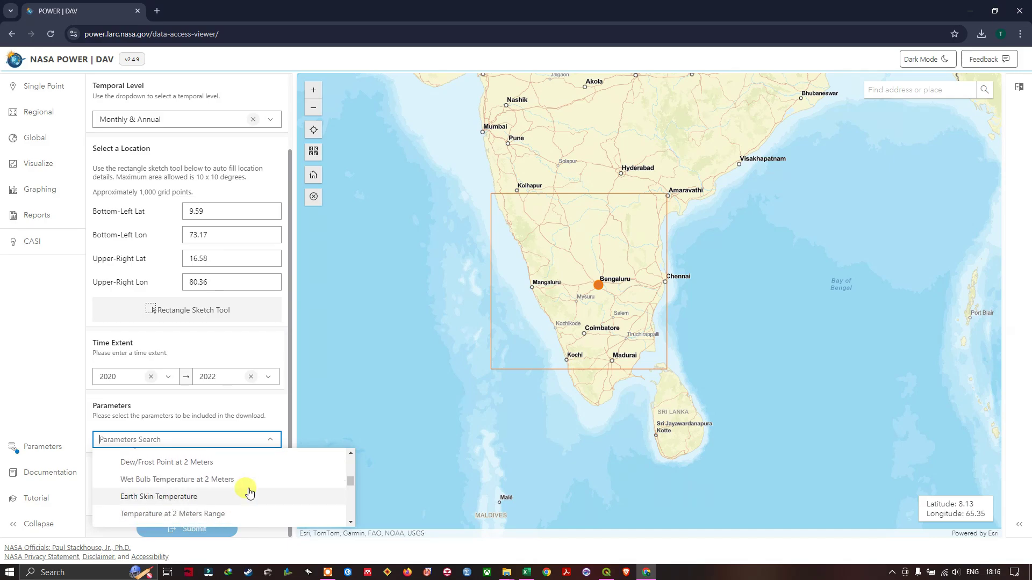
pyautogui.scroll(-3, 249, 491)
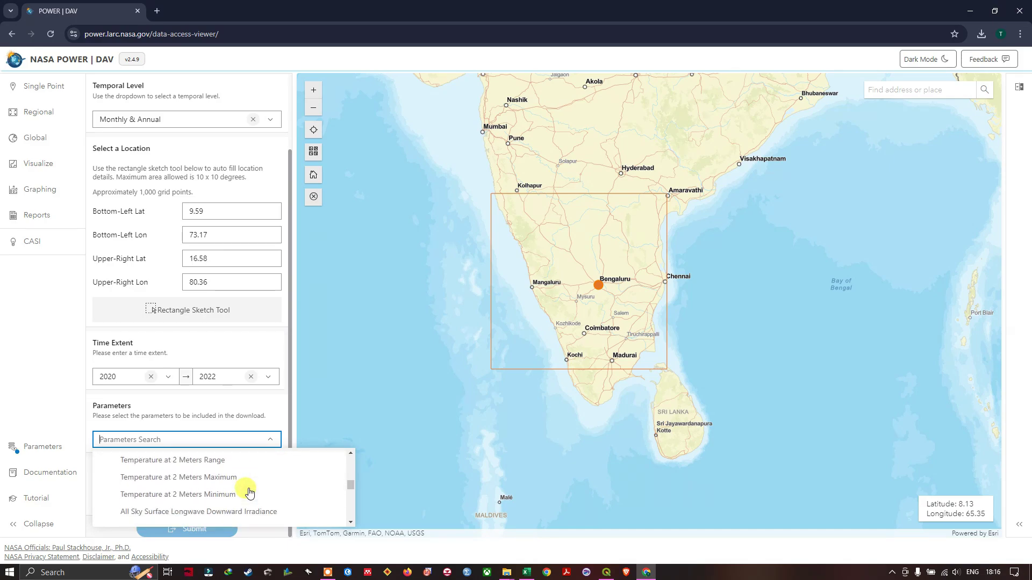
pyautogui.scroll(-1, 220, 497)
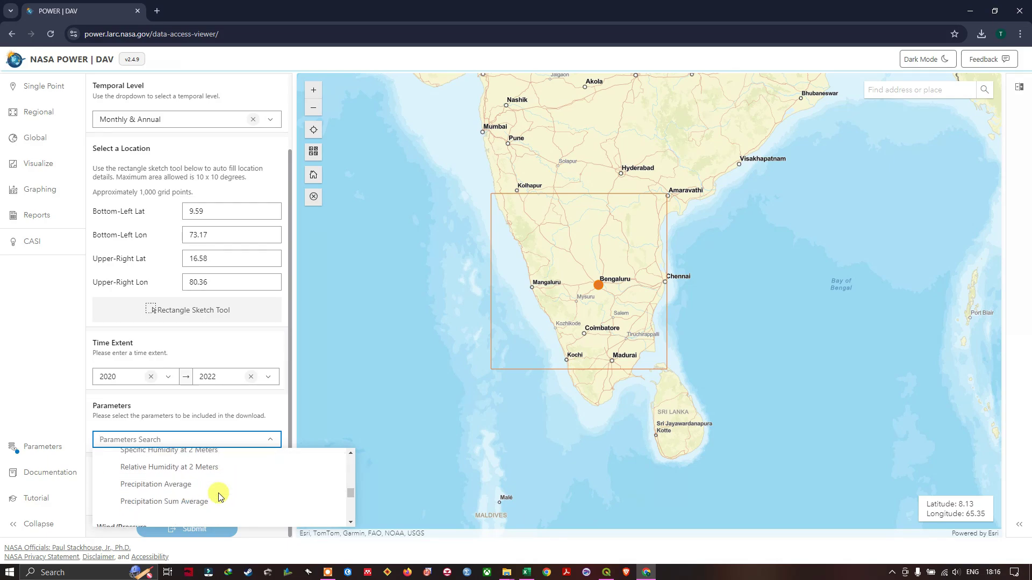
pyautogui.click(178, 508)
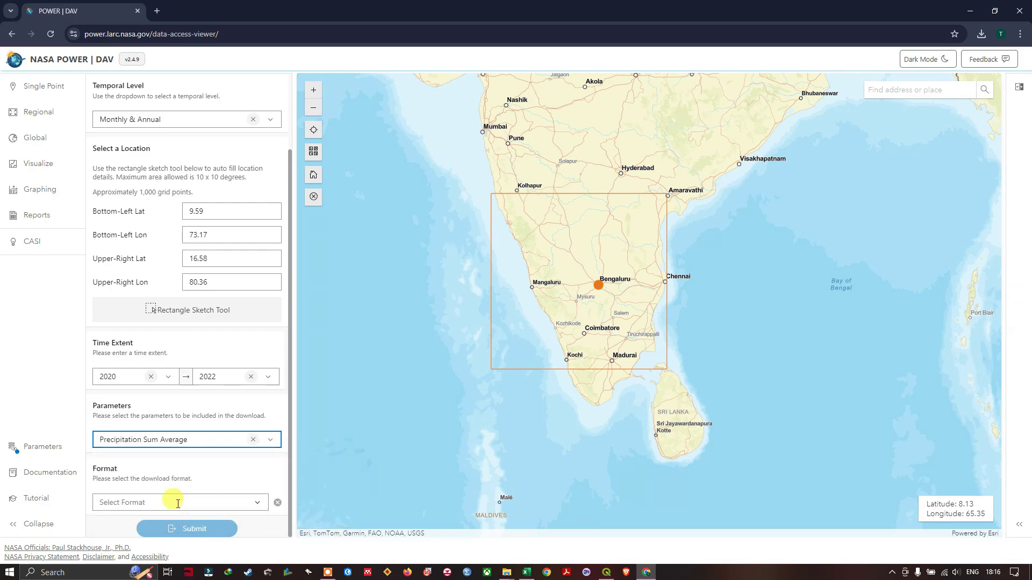
# Set the download format to NetCDF and submit the regional request
pyautogui.click(254, 508)
pyautogui.scroll(-1, 172, 522)
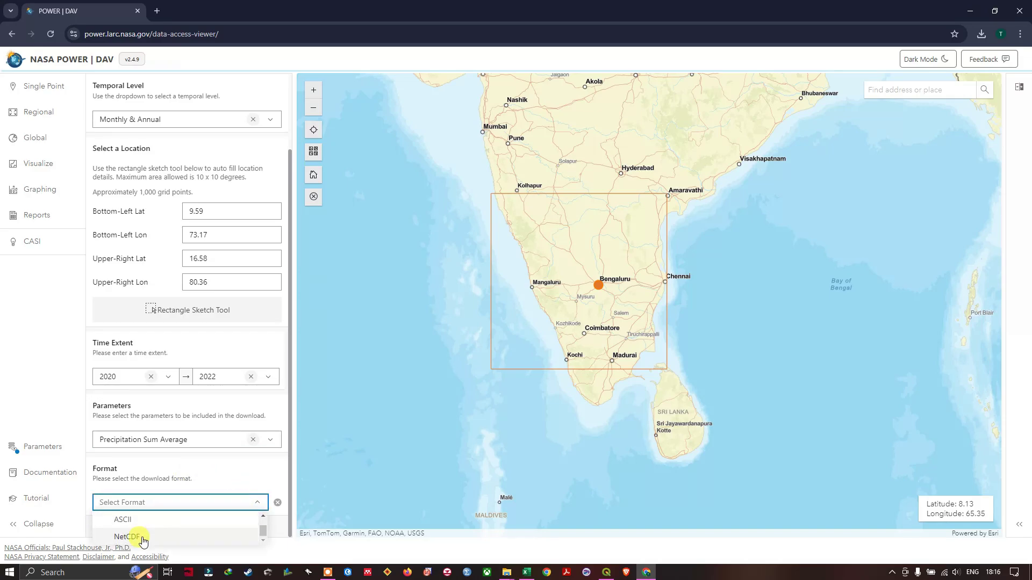
pyautogui.scroll(1, 144, 532)
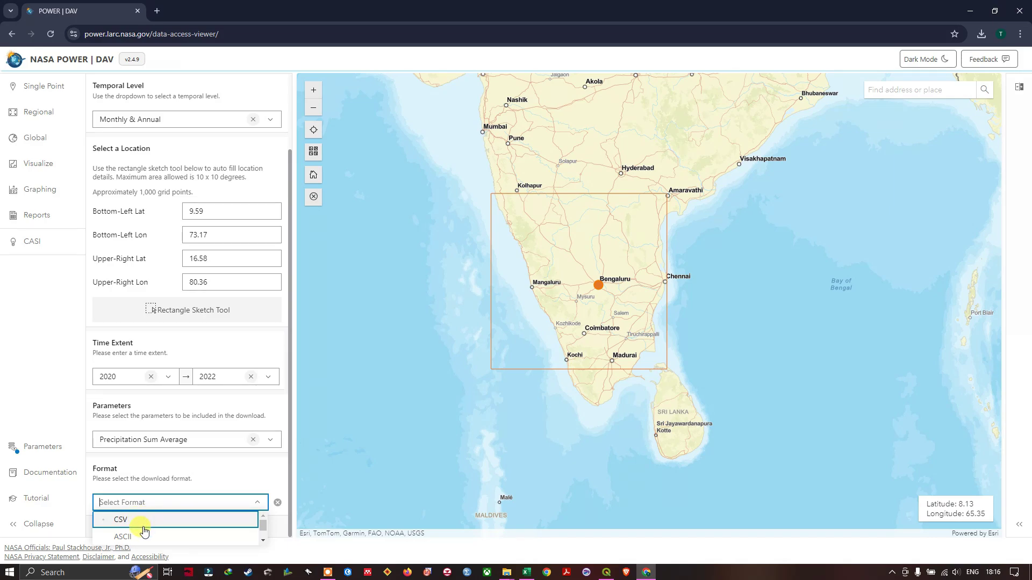
pyautogui.scroll(-1, 144, 530)
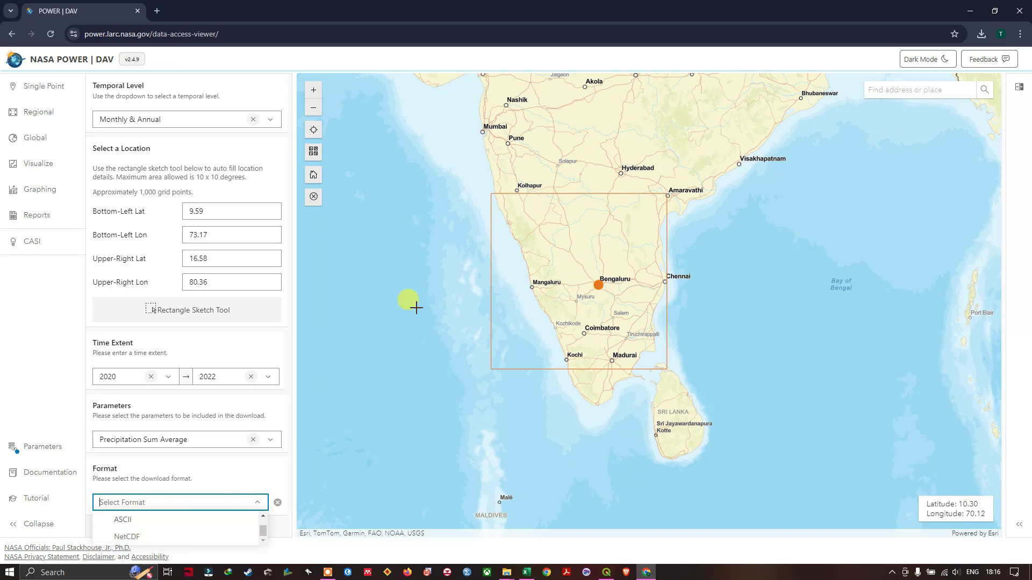
pyautogui.click(127, 537)
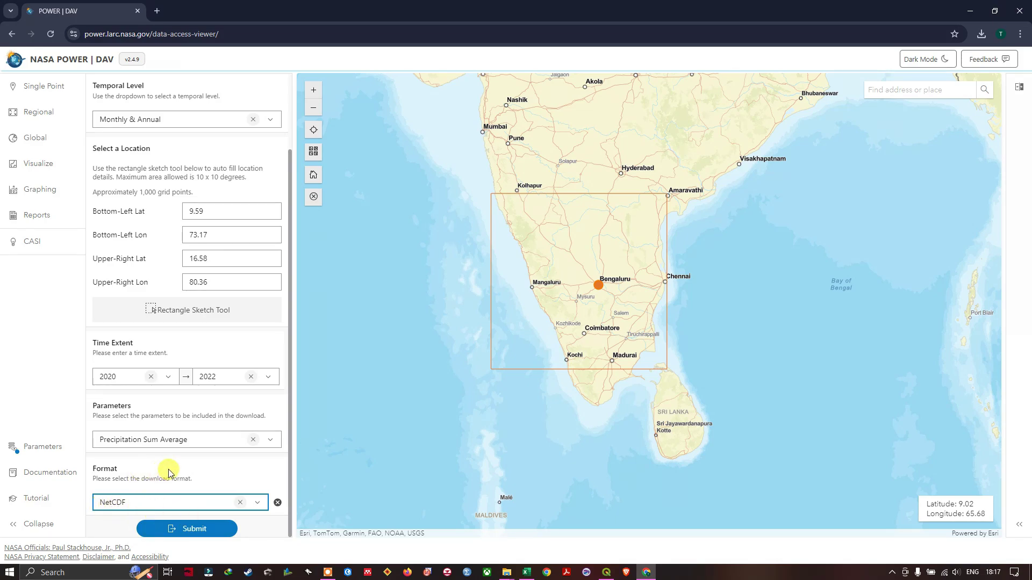
pyautogui.click(187, 531)
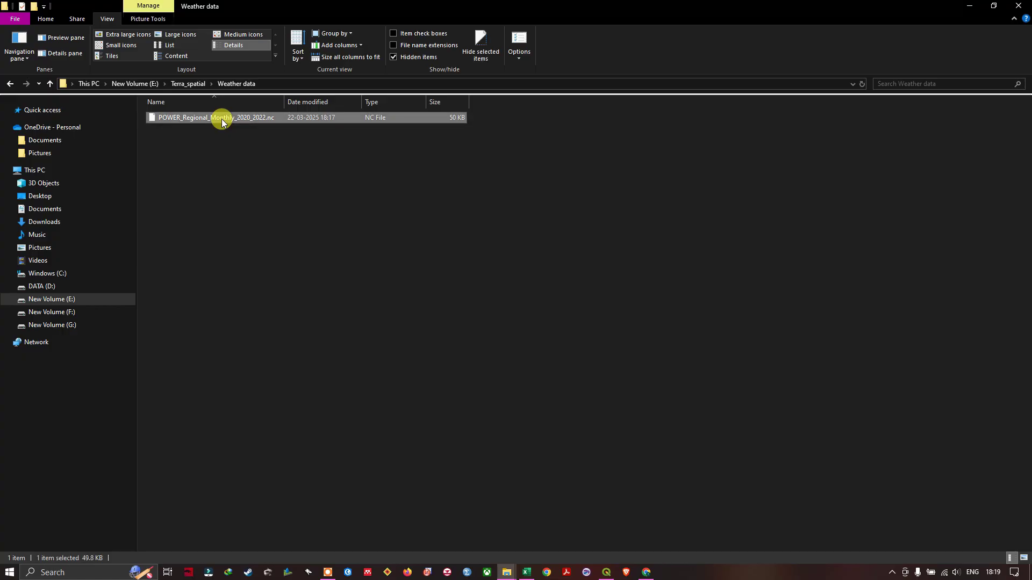
# Add only the raster item of POWER_Regional_Monthly_2020_2022.nc from the Weather data folder to the QGIS project
pyautogui.moveTo(221, 118); pyautogui.dragTo(611, 347)
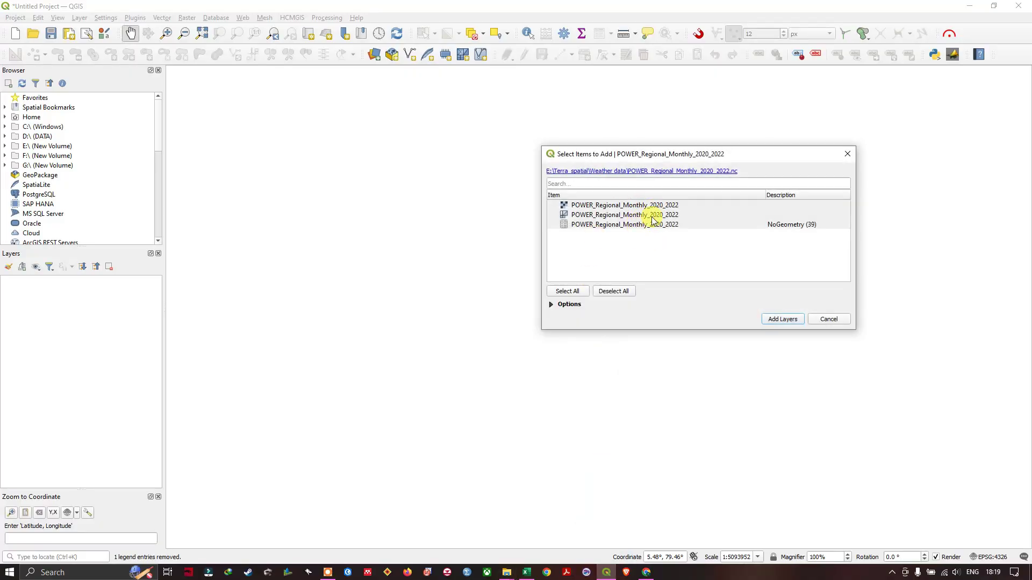
pyautogui.click(665, 205)
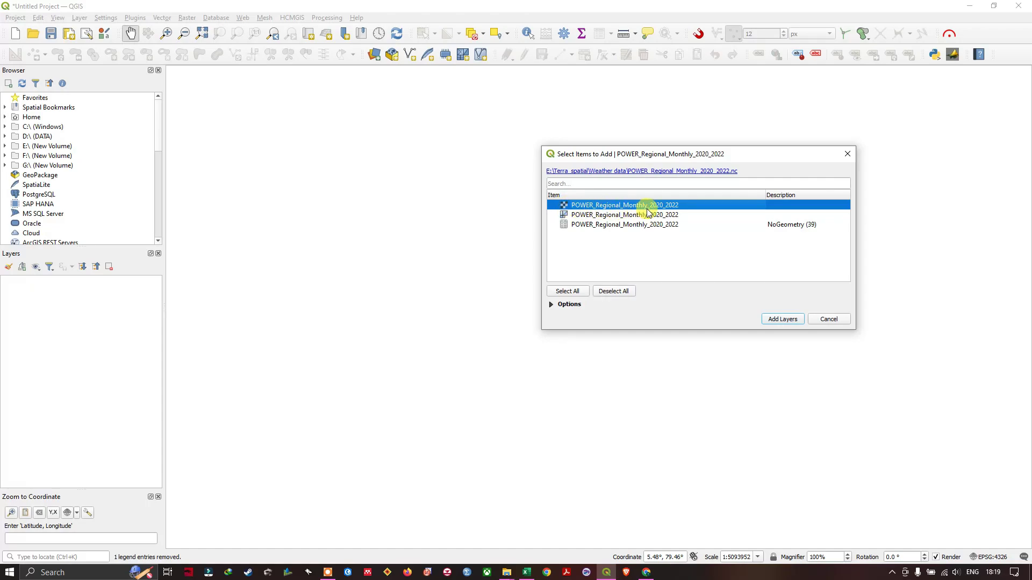
pyautogui.click(792, 319)
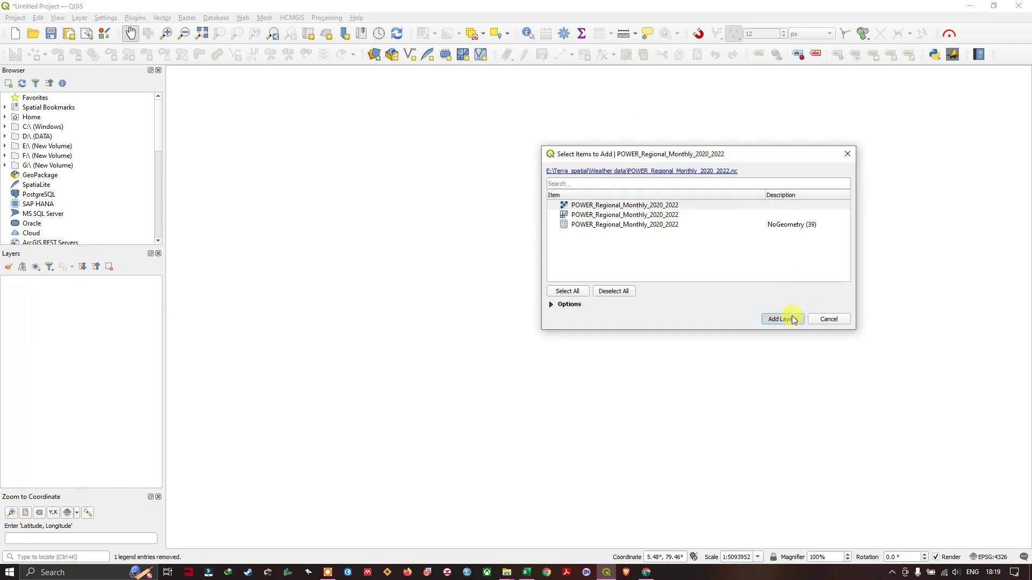
pyautogui.scroll(-1, 473, 242)
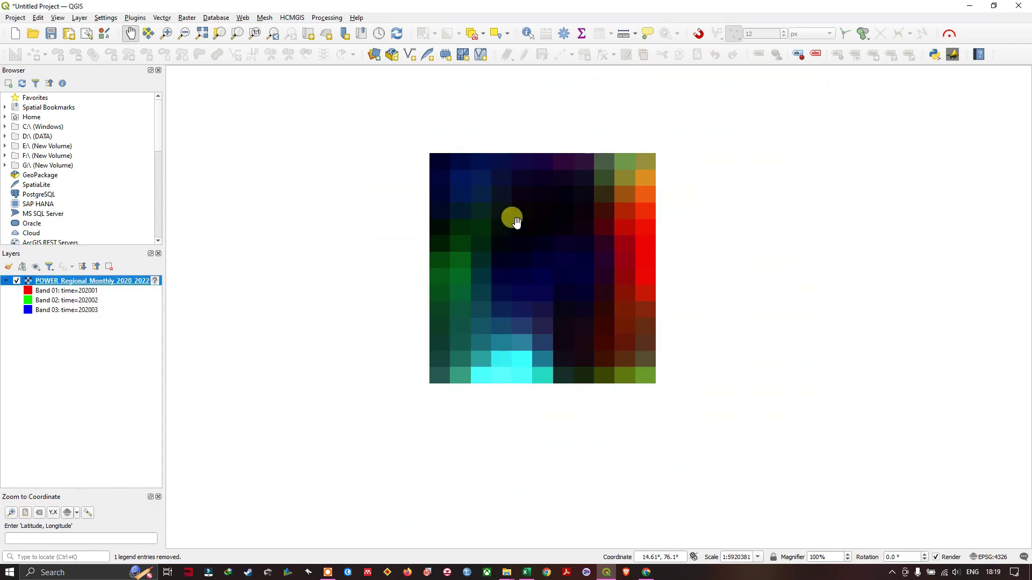
pyautogui.scroll(1, 511, 219)
pyautogui.scroll(-1, 511, 219)
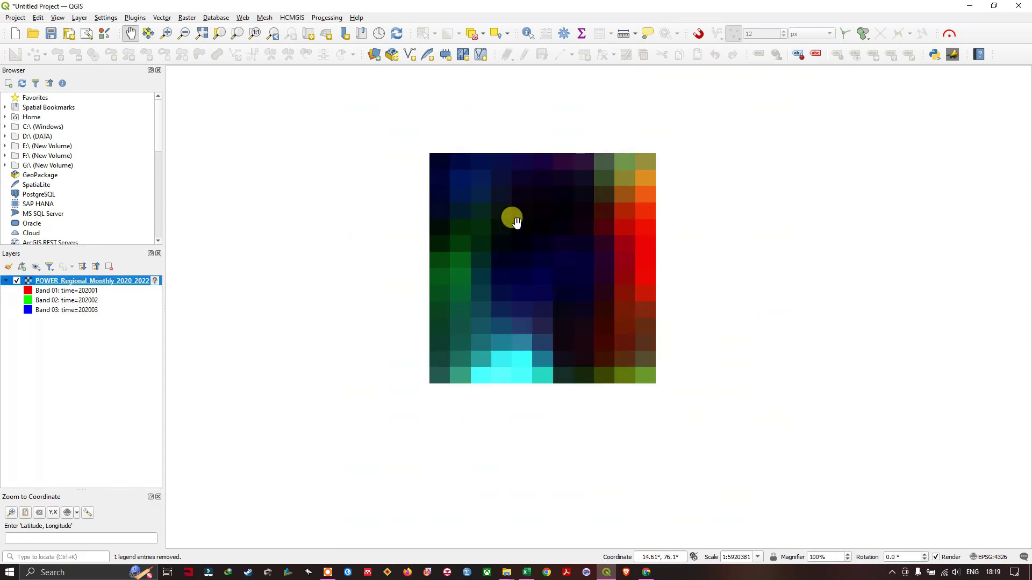
# Render the POWER_Regional_Monthly_2020_2022 layer as singleband pseudocolor using Band 01: time=202001
pyautogui.rightClick(133, 280)
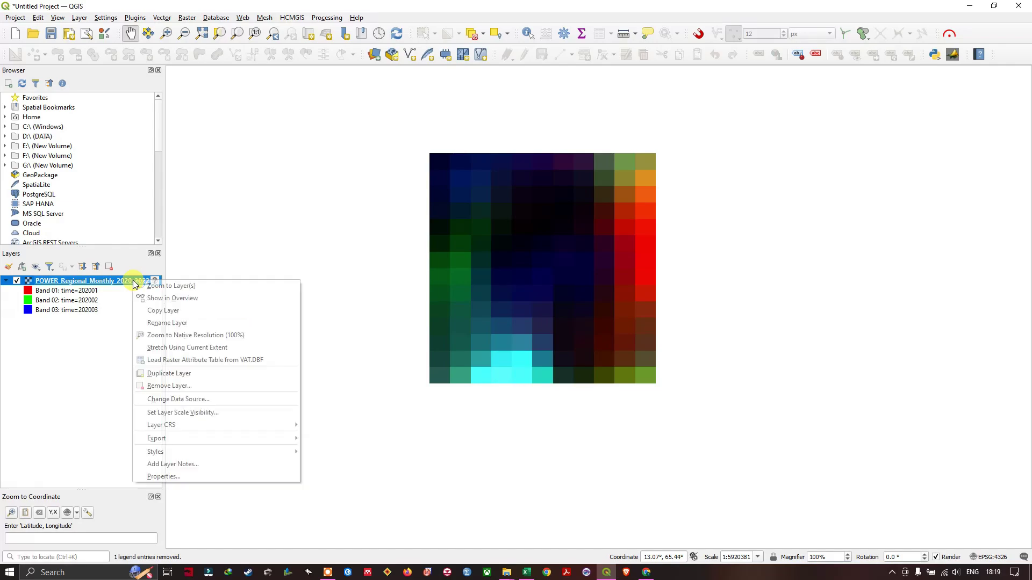
pyautogui.click(185, 477)
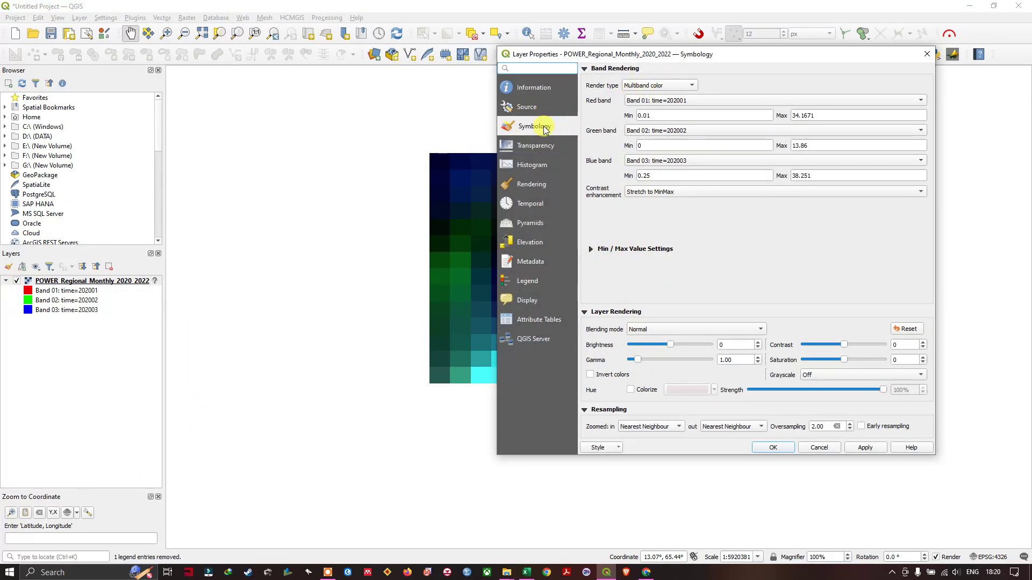
pyautogui.click(654, 88)
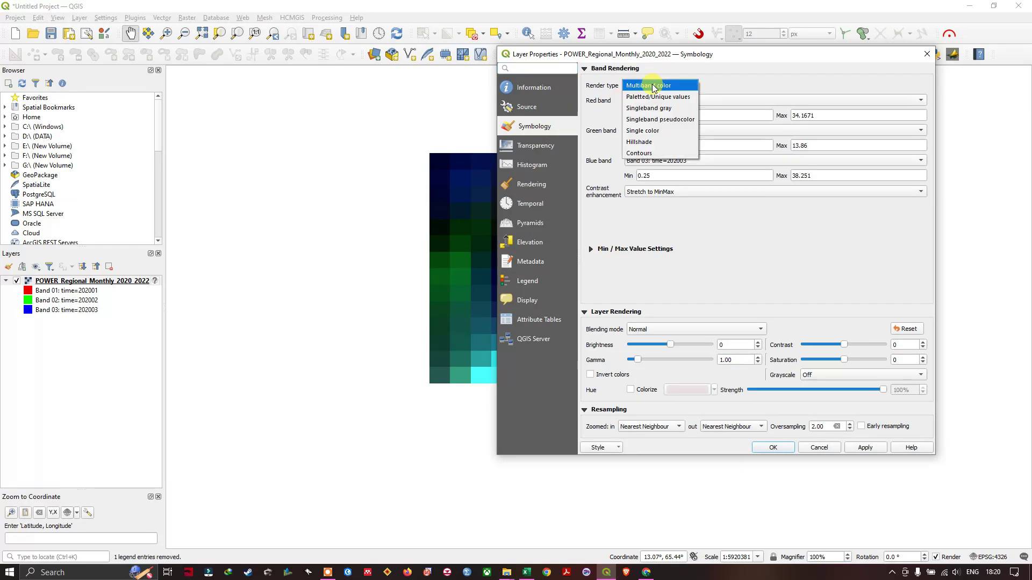
pyautogui.click(662, 120)
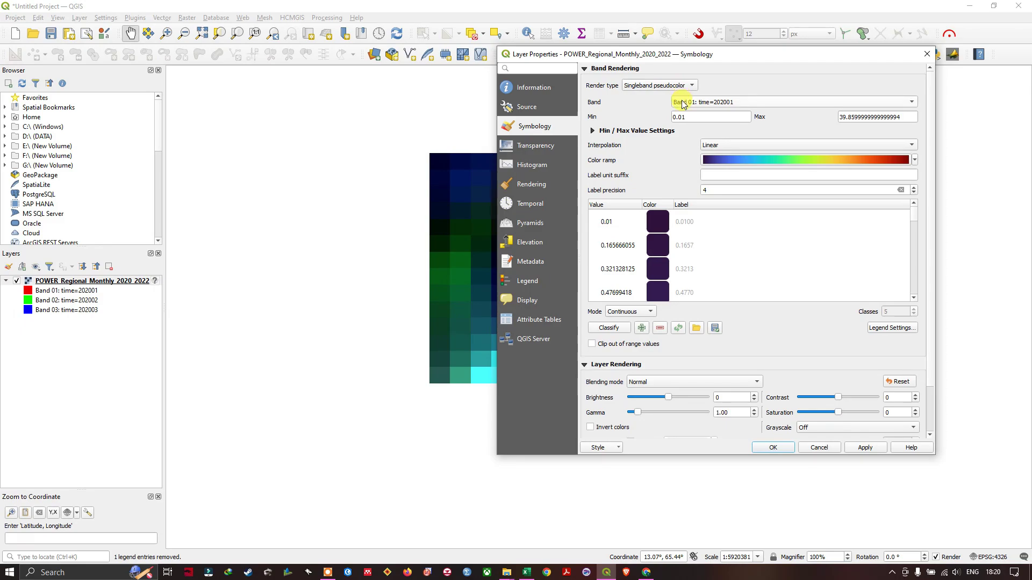
pyautogui.click(682, 104)
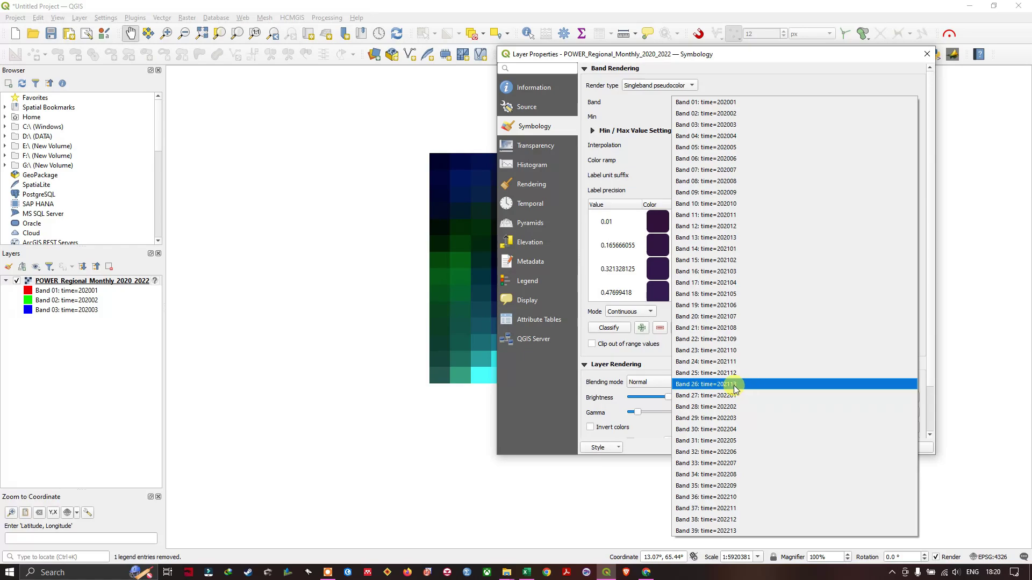
pyautogui.click(736, 102)
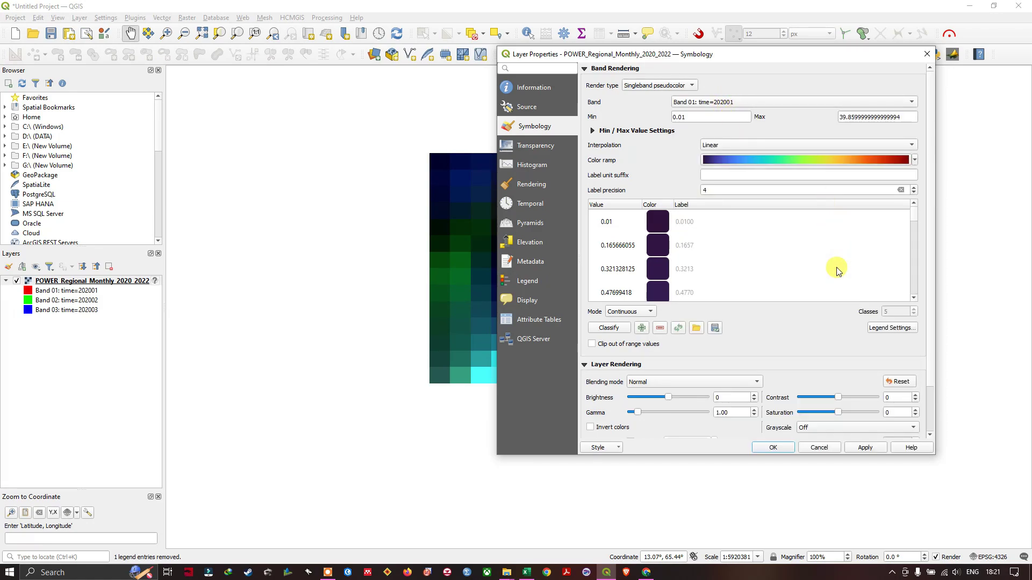
pyautogui.click(915, 160)
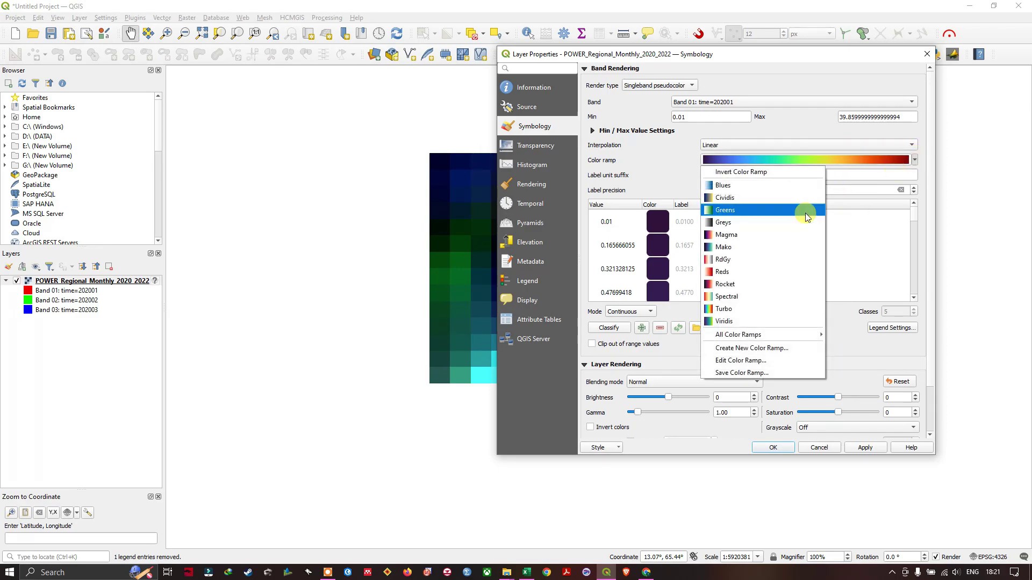
pyautogui.click(817, 123)
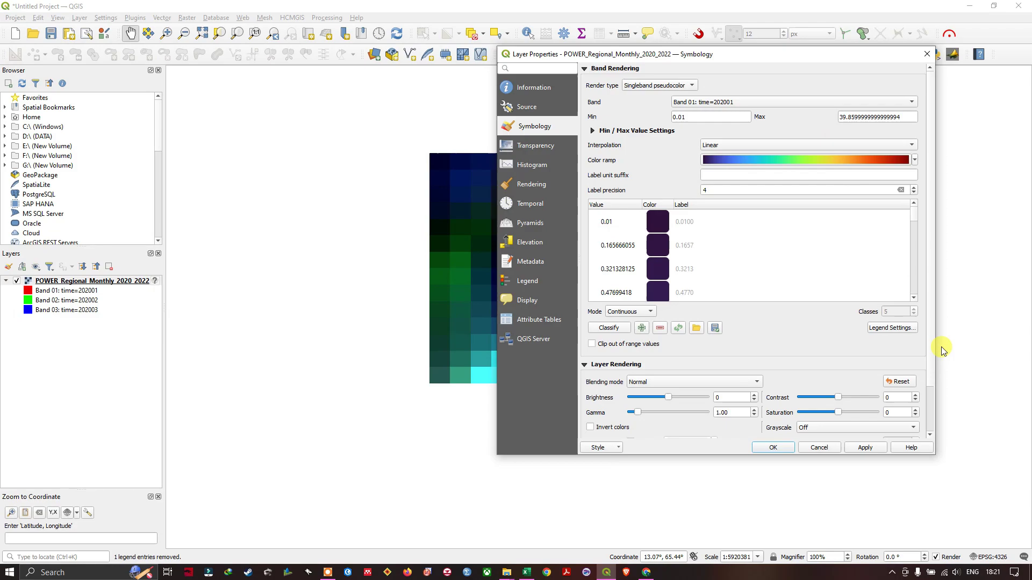
pyautogui.click(884, 447)
pyautogui.click(774, 447)
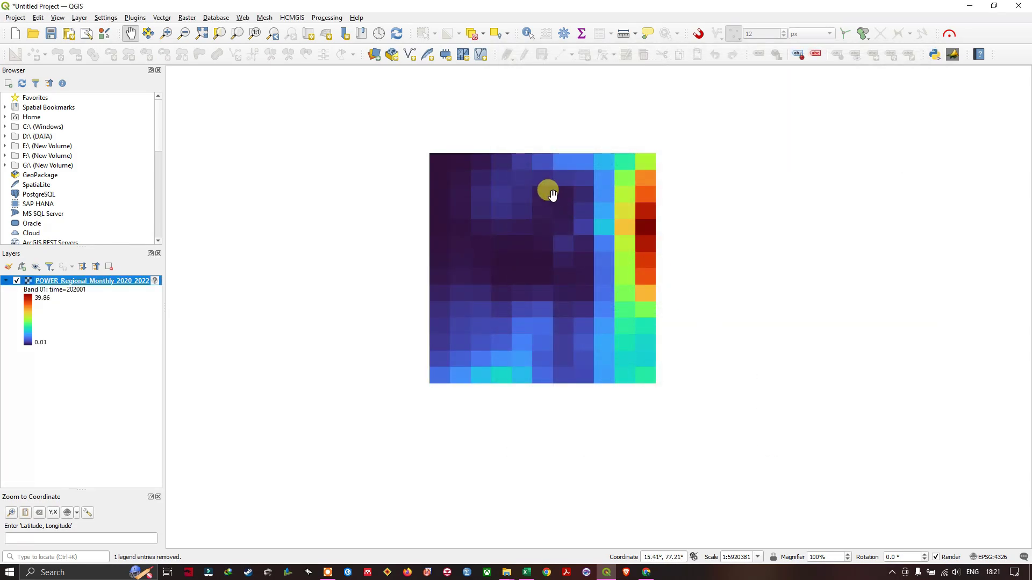
# Invert the color ramp of the POWER_Regional_Monthly_2020_2022 layer and apply it
pyautogui.moveTo(552, 195); pyautogui.dragTo(530, 202)
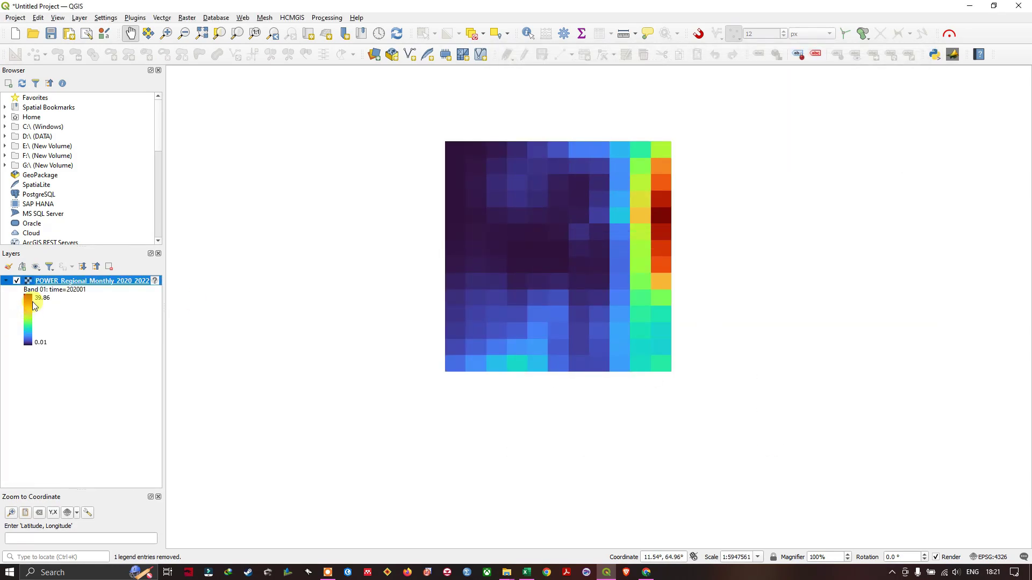
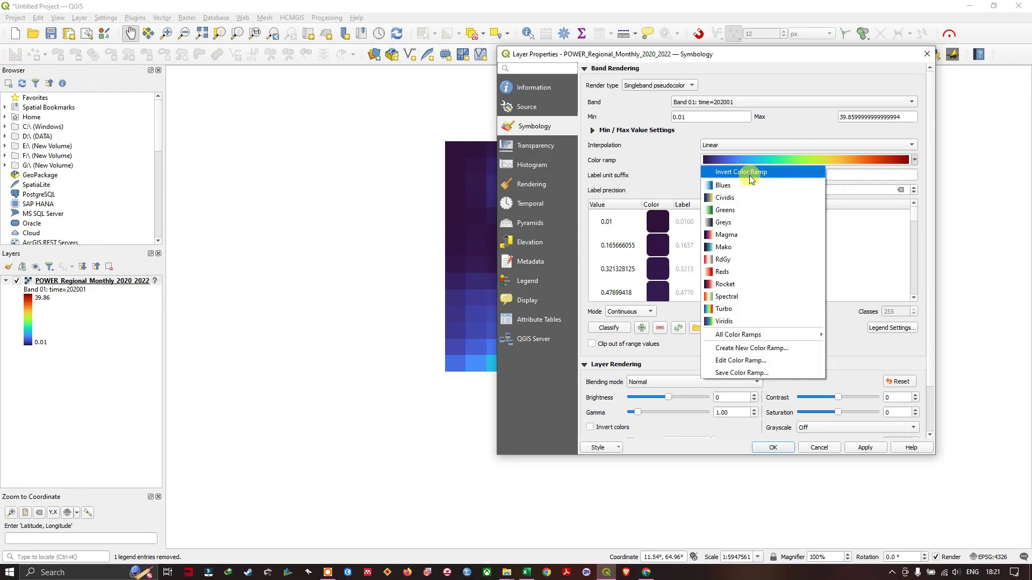
pyautogui.click(749, 172)
pyautogui.click(860, 447)
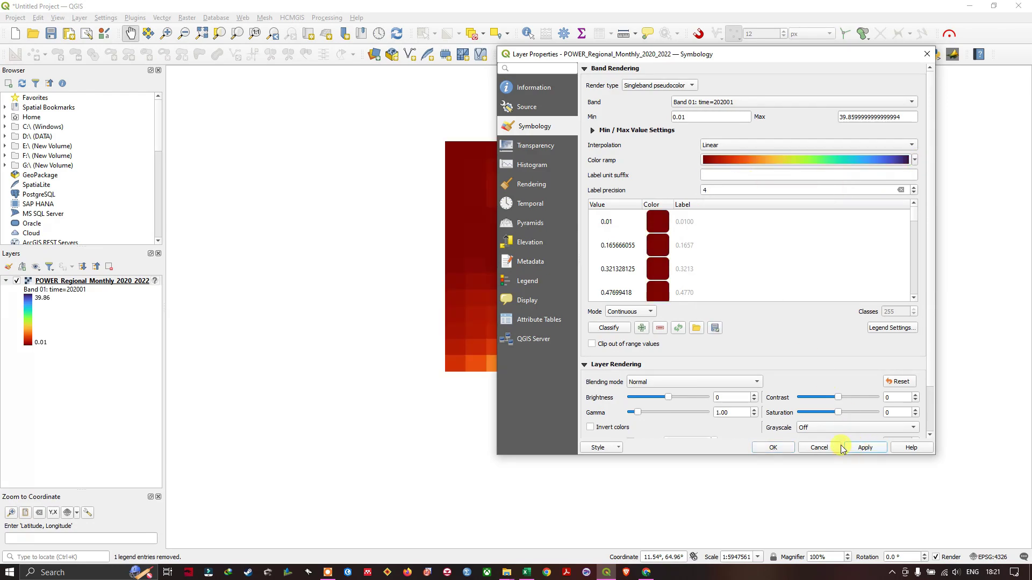
pyautogui.click(773, 447)
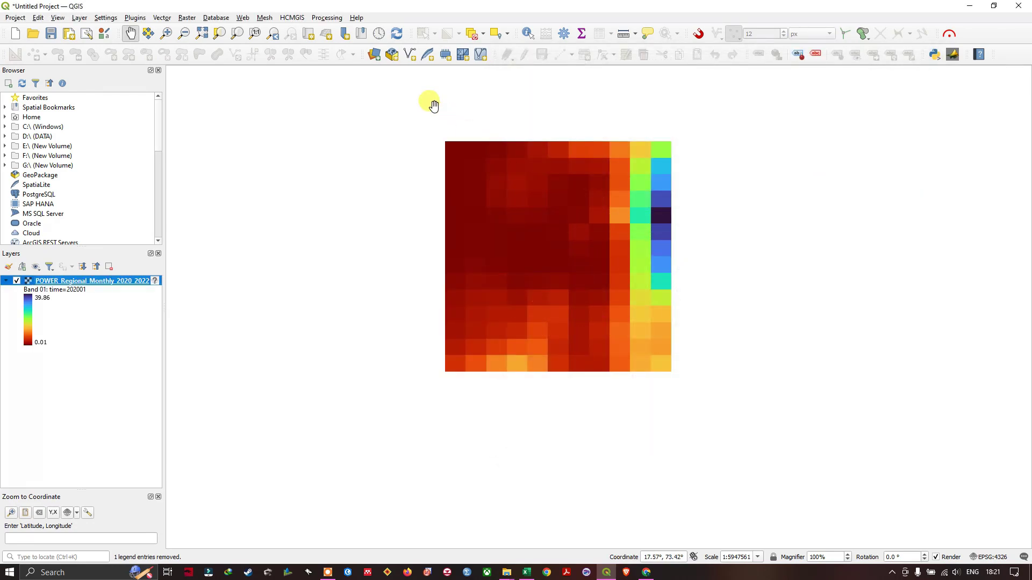
# Add the Google Maps basemap from HCMGIS and place the POWER_Regional_Monthly_2020_2022 raster above it
pyautogui.click(292, 17)
pyautogui.moveTo(308, 29)
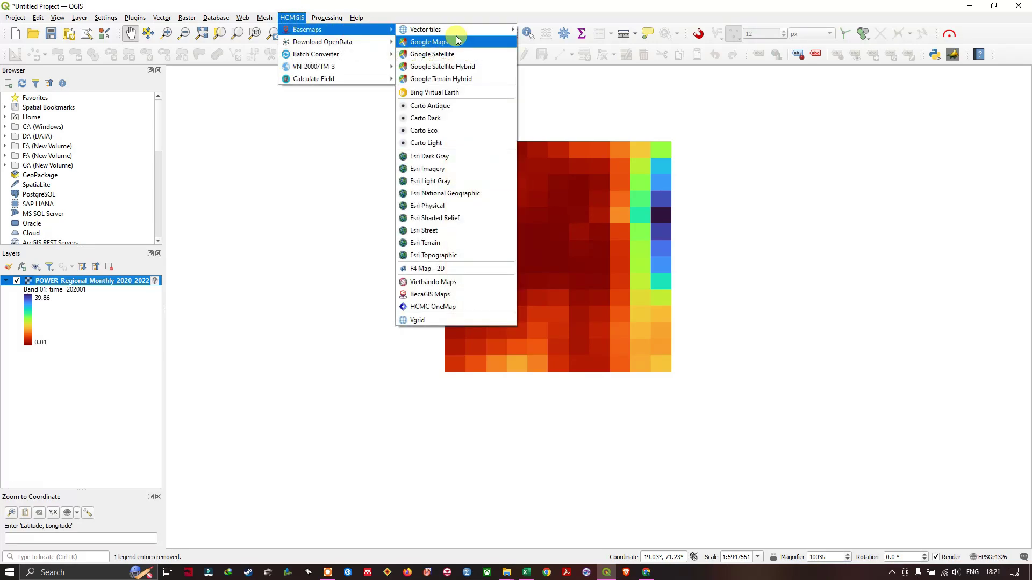
pyautogui.click(456, 42)
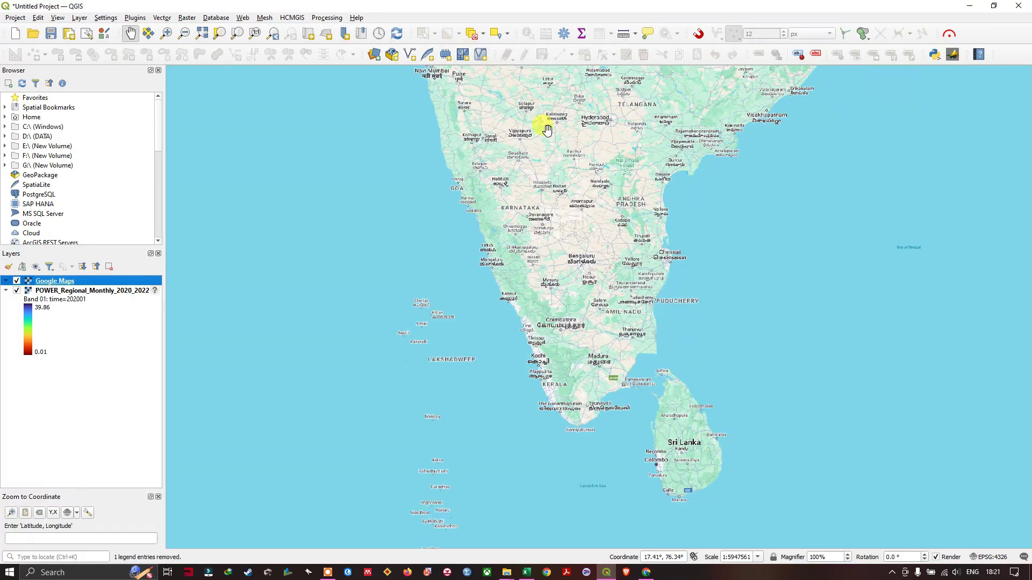
pyautogui.moveTo(78, 290); pyautogui.dragTo(114, 281)
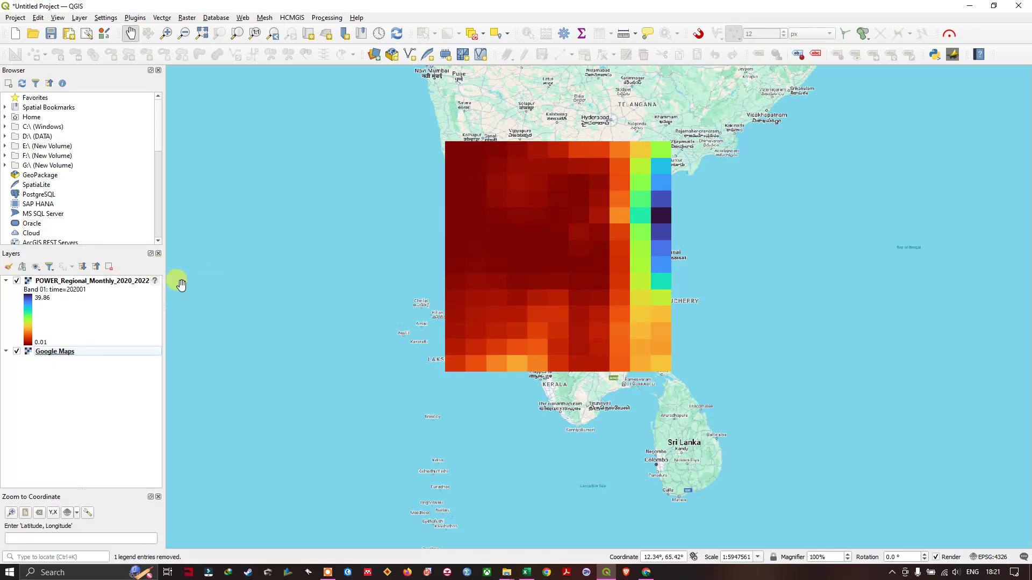
# Switch the displayed band of the POWER raster layer to Band 13: time=202013
pyautogui.rightClick(96, 281)
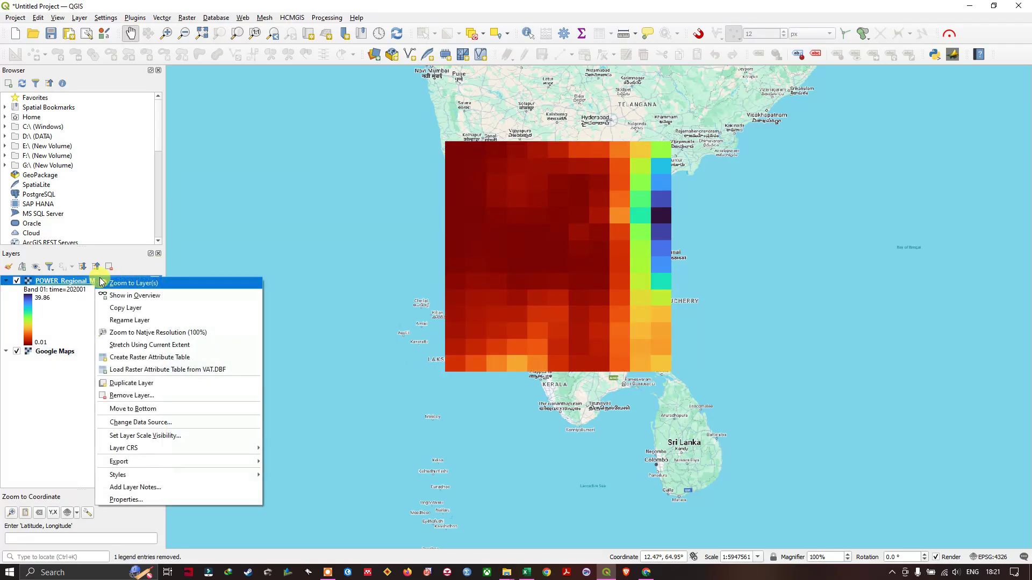
pyautogui.click(156, 498)
pyautogui.click(726, 102)
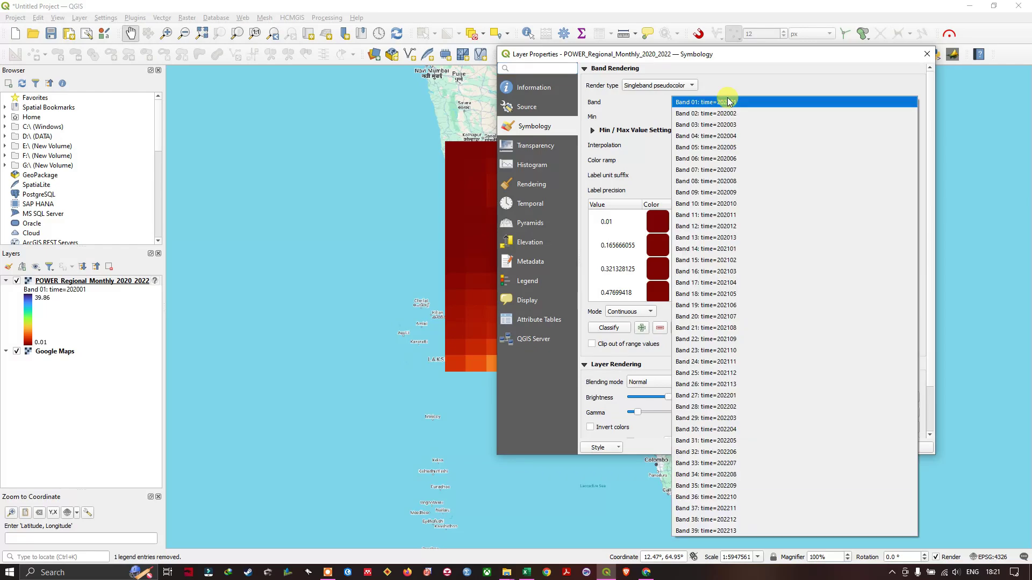
pyautogui.click(731, 243)
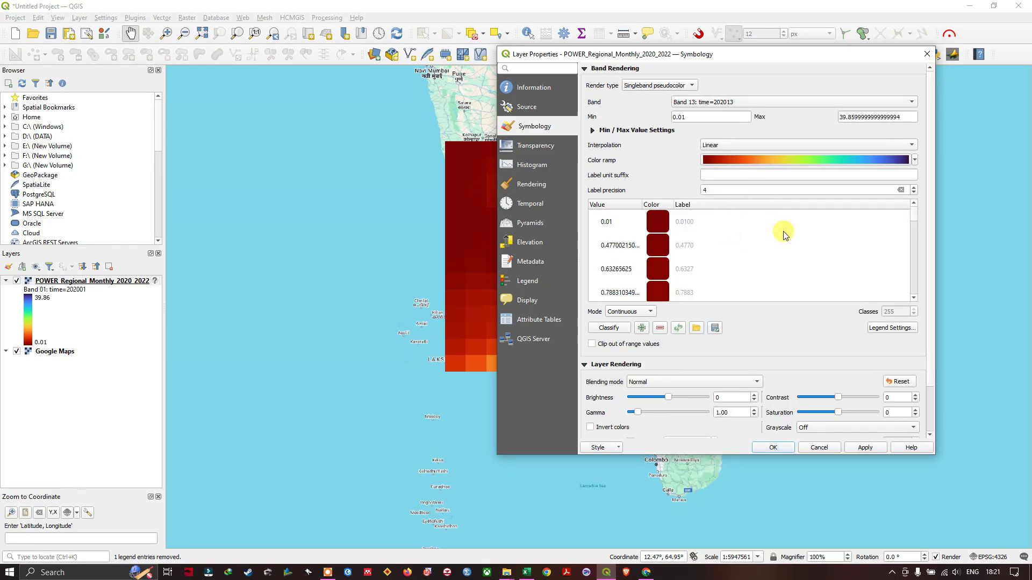
pyautogui.click(864, 447)
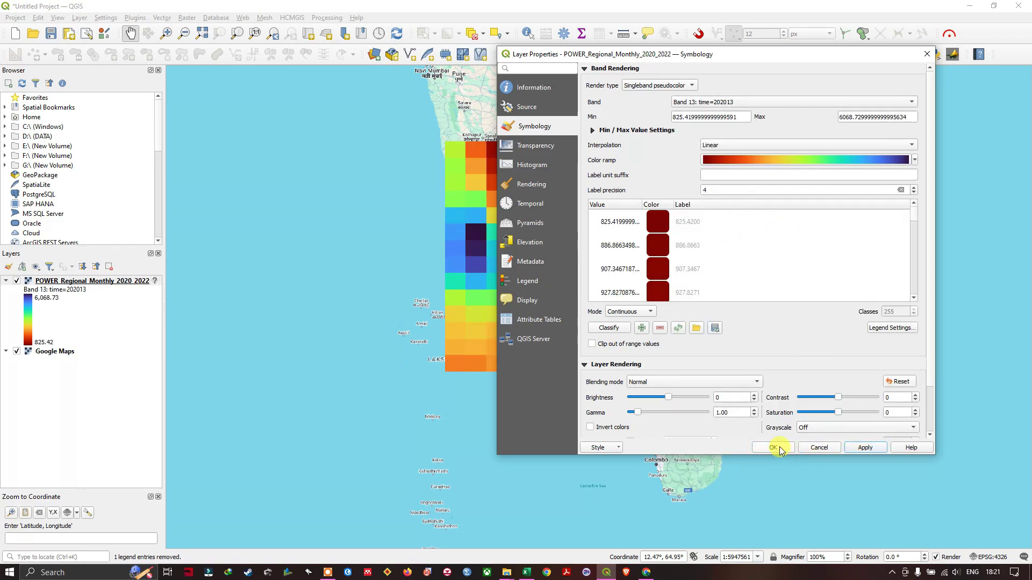
pyautogui.click(777, 448)
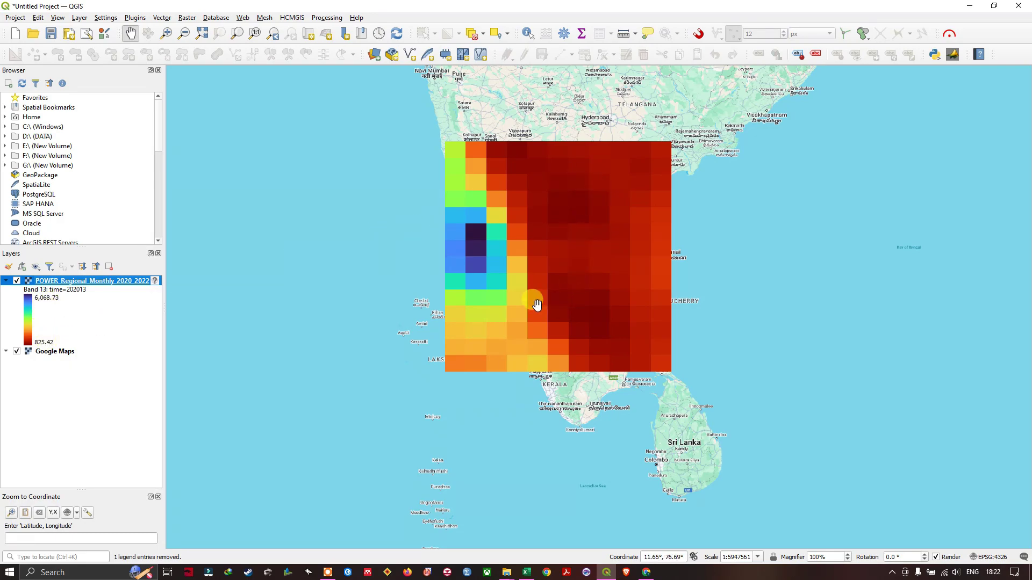
# Display Band 39: time=202213 as the rendered band of the POWER raster layer
pyautogui.rightClick(87, 287)
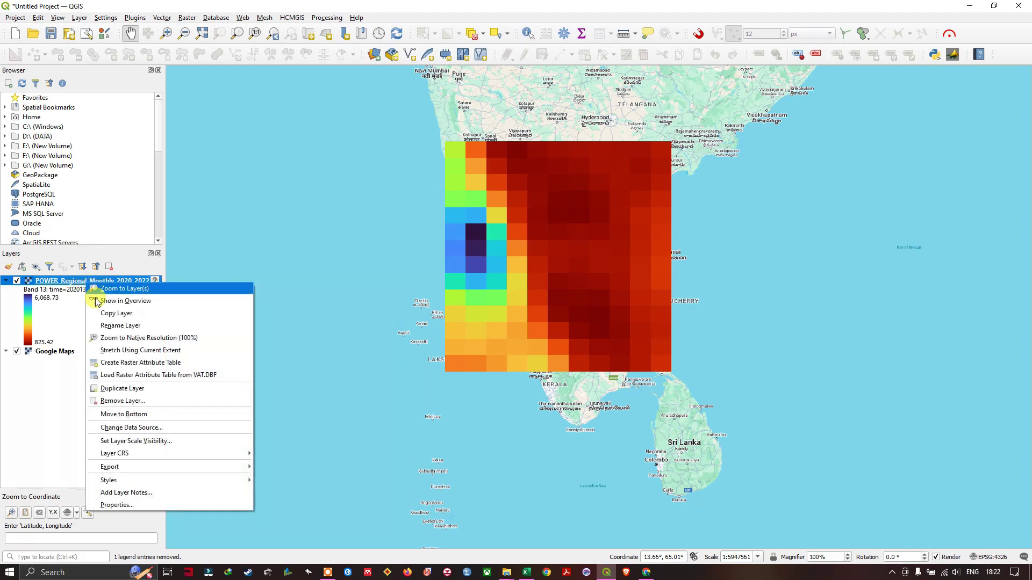
pyautogui.click(148, 497)
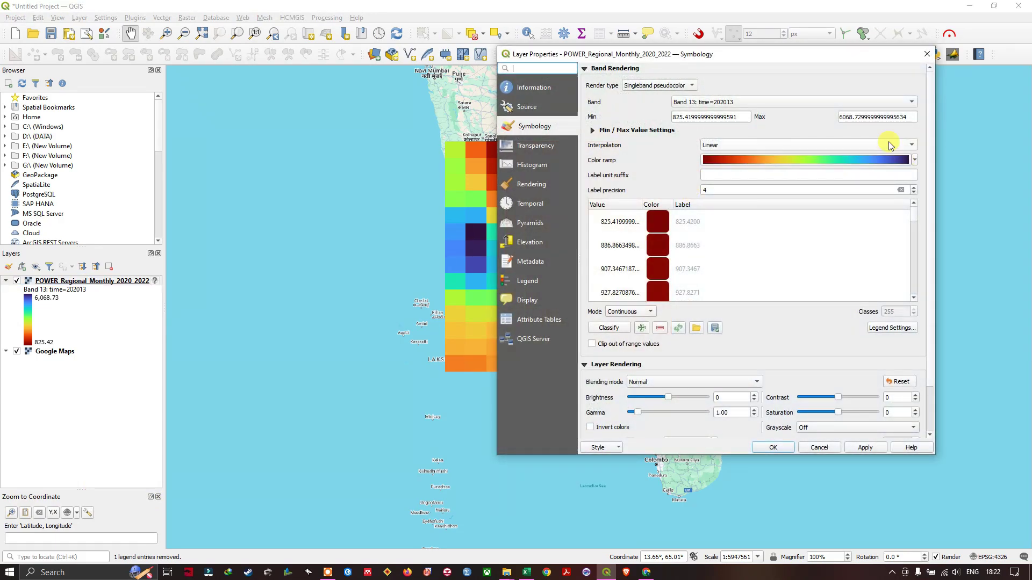
pyautogui.click(804, 101)
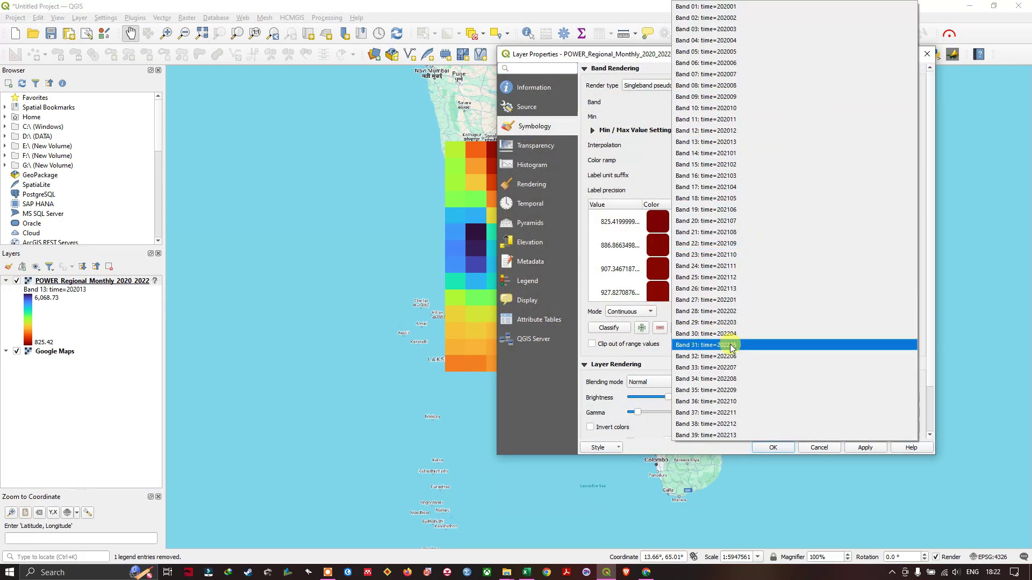
pyautogui.click(737, 435)
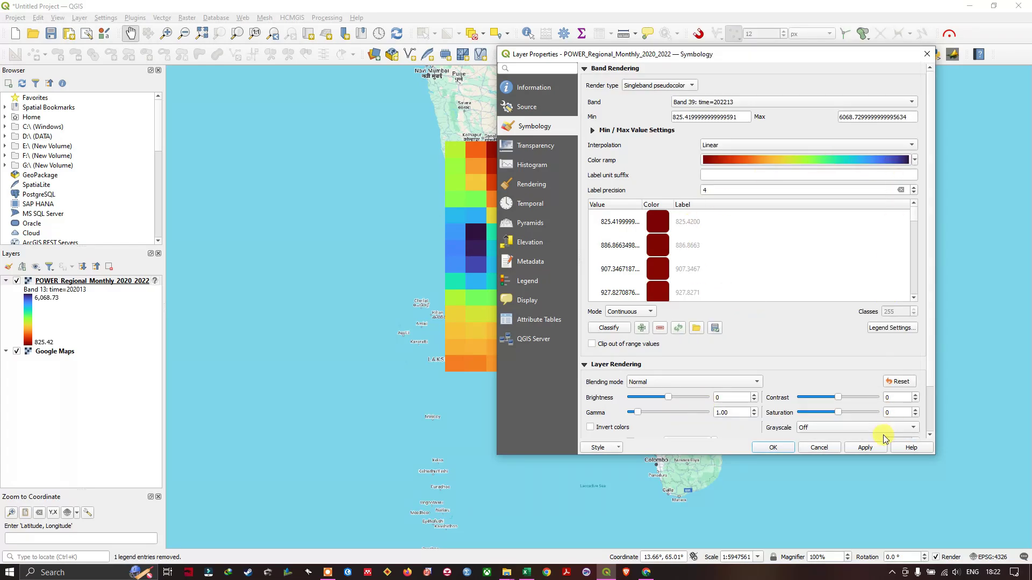
pyautogui.click(864, 448)
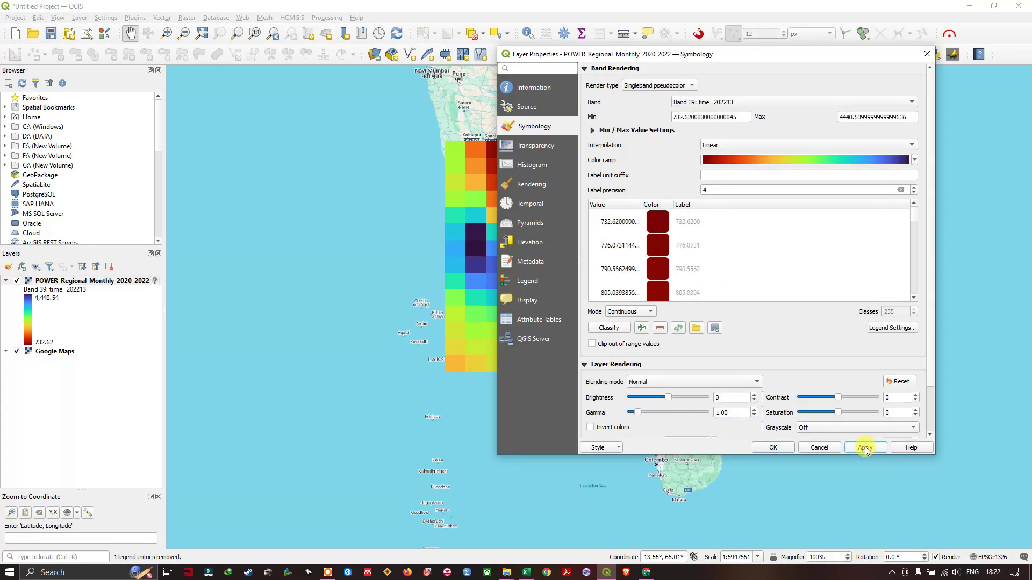
pyautogui.click(774, 448)
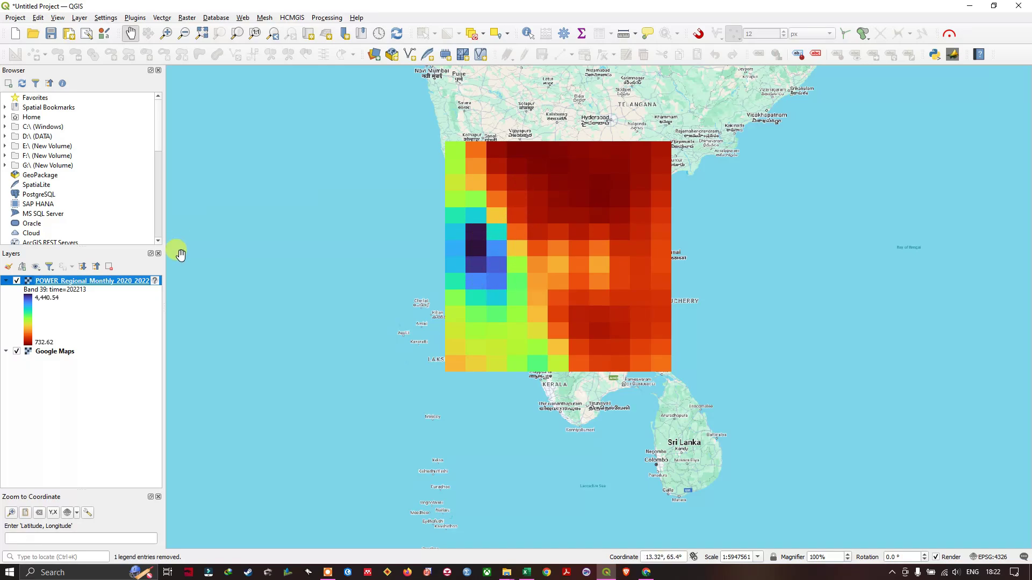
# Lower the POWER raster layer's global opacity to about 73.3 % and apply it
pyautogui.rightClick(144, 285)
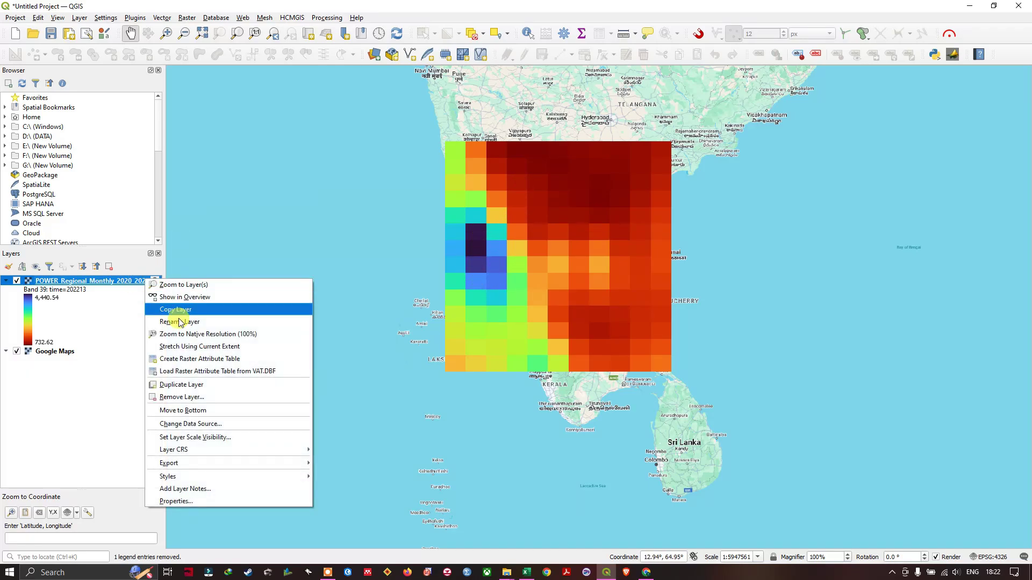
pyautogui.click(288, 498)
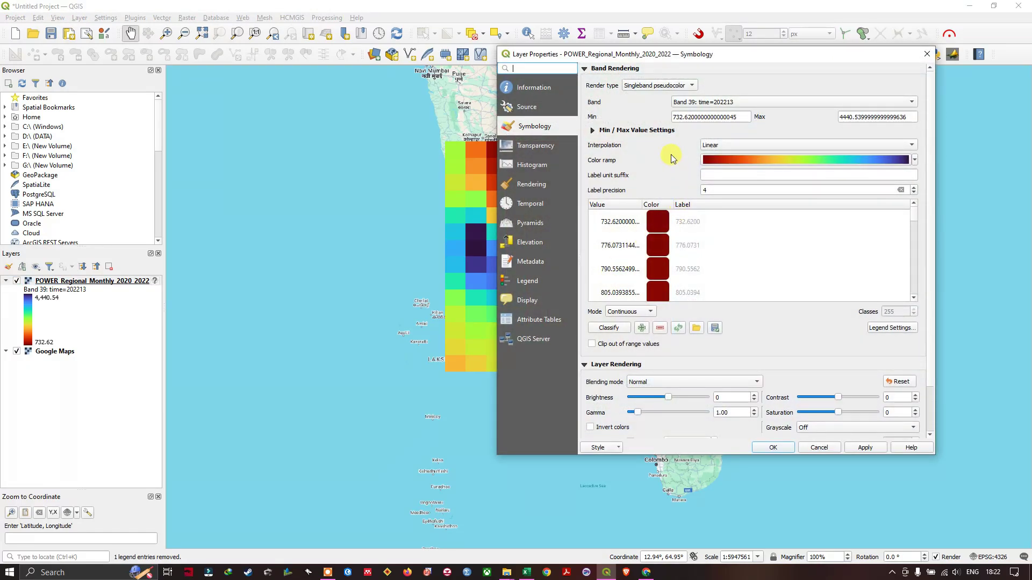
pyautogui.click(543, 144)
pyautogui.moveTo(850, 85); pyautogui.dragTo(816, 85)
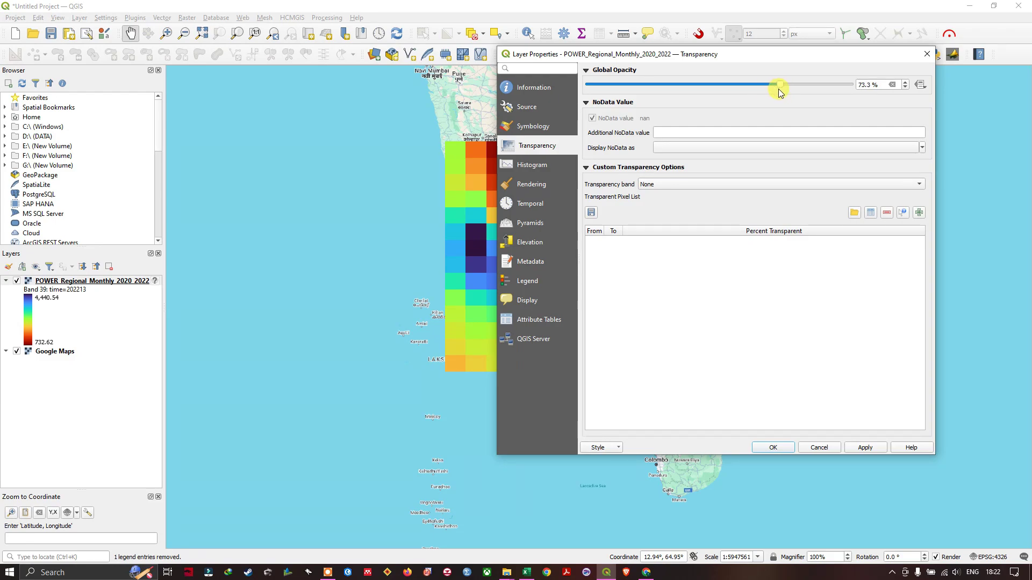
pyautogui.click(865, 448)
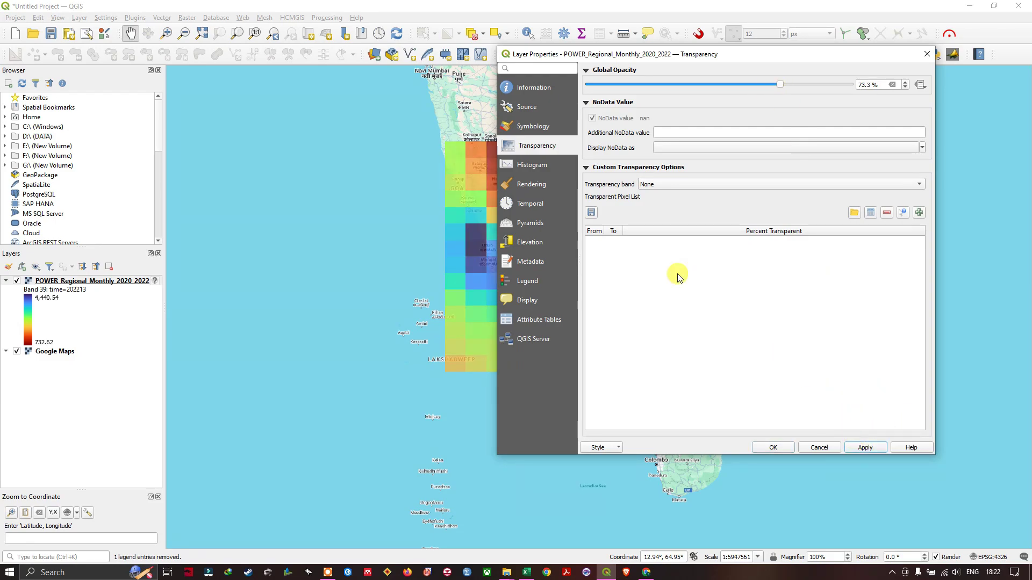
# Set the POWER raster layer's zoomed-in and zoomed-out resampling to Bilinear (2x2 Kernel) and apply it
pyautogui.click(547, 129)
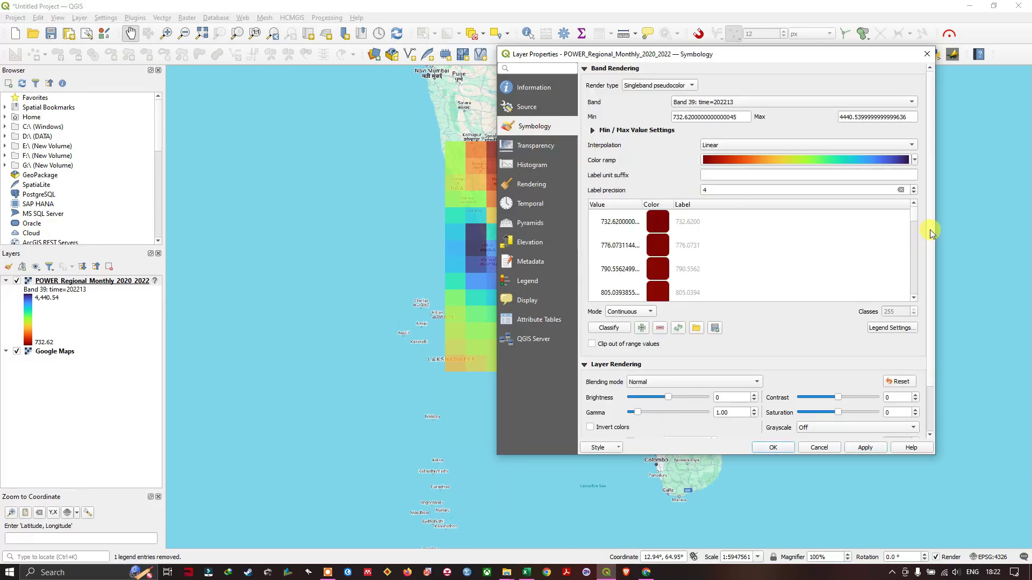
pyautogui.moveTo(930, 375); pyautogui.dragTo(934, 421)
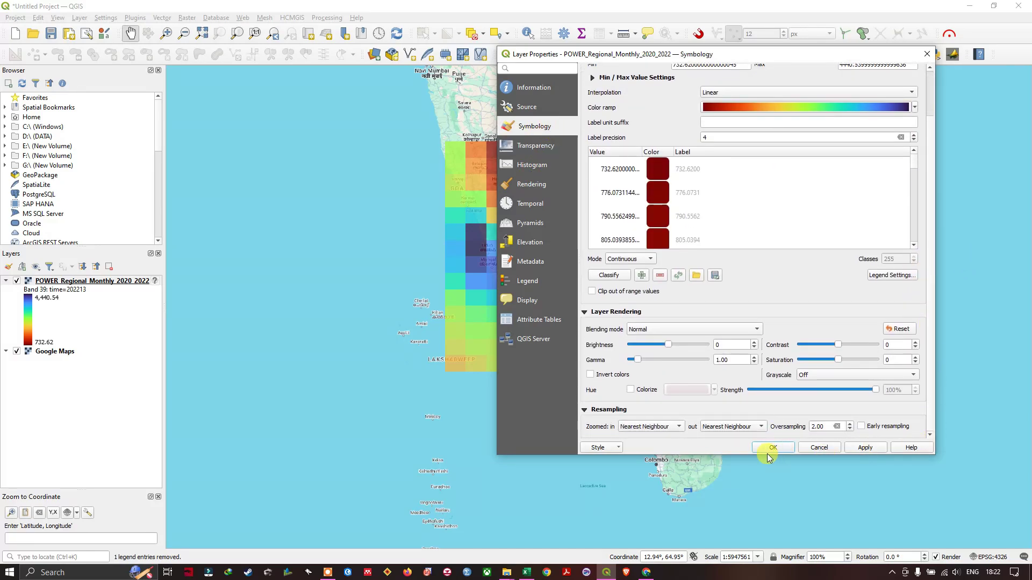
pyautogui.click(668, 428)
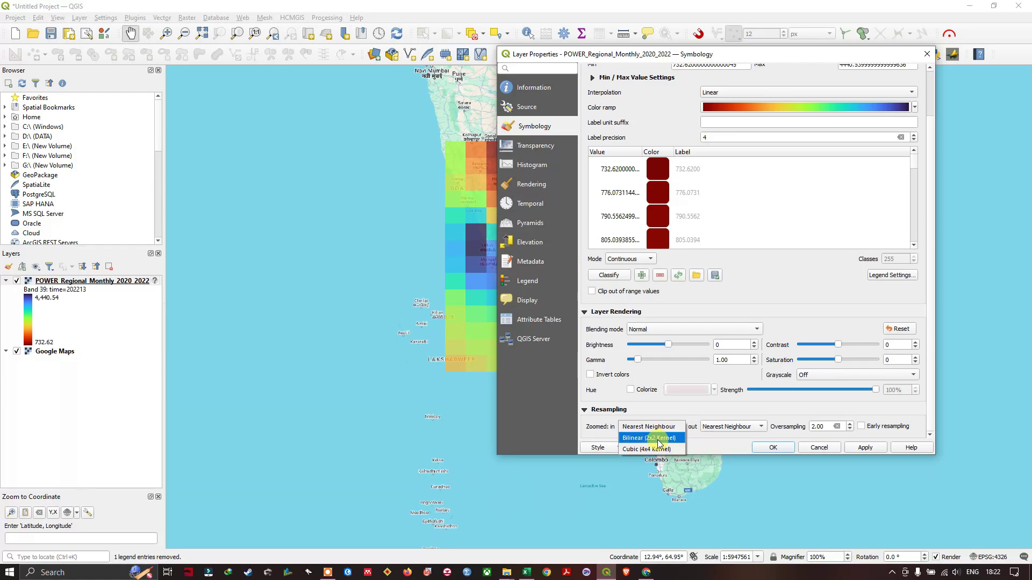
pyautogui.click(659, 438)
pyautogui.click(731, 426)
pyautogui.click(729, 438)
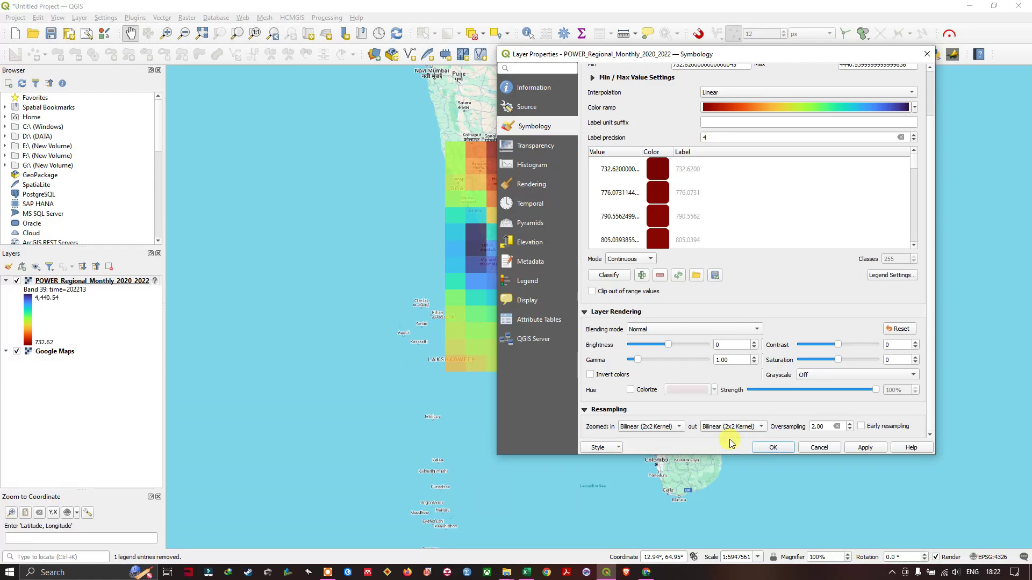
pyautogui.click(681, 428)
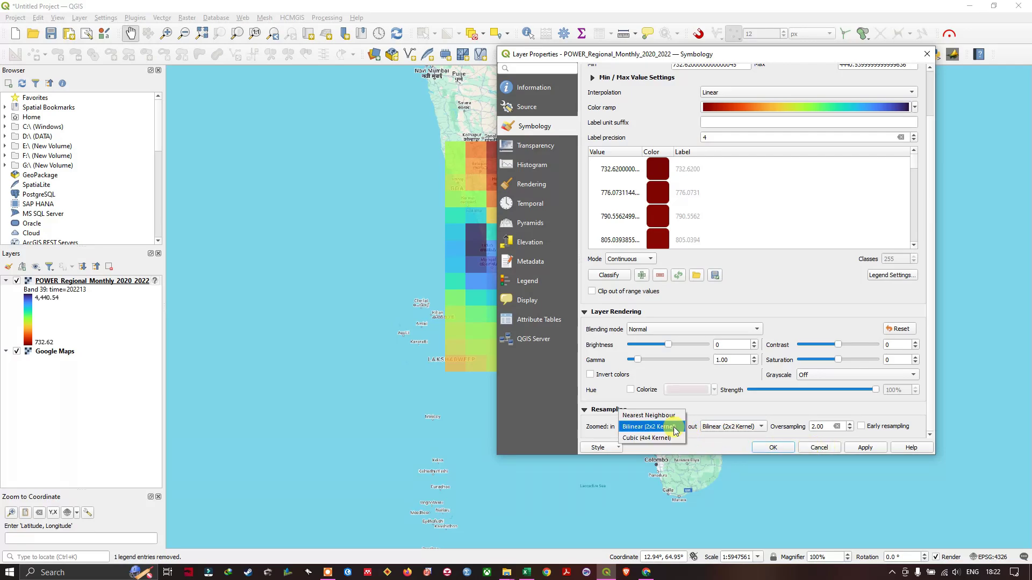
pyautogui.click(682, 428)
pyautogui.click(855, 451)
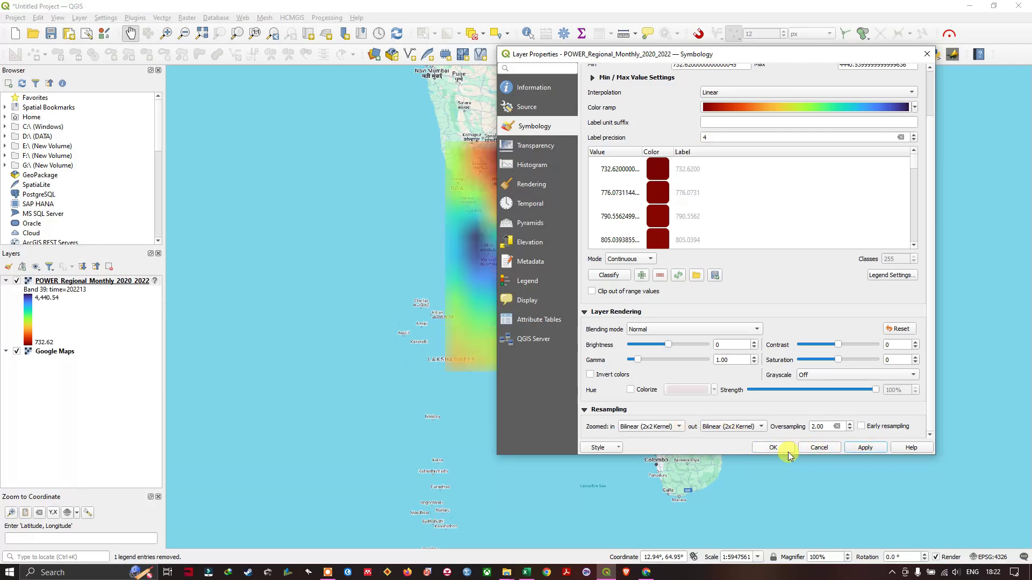
pyautogui.click(776, 449)
pyautogui.scroll(2, 599, 240)
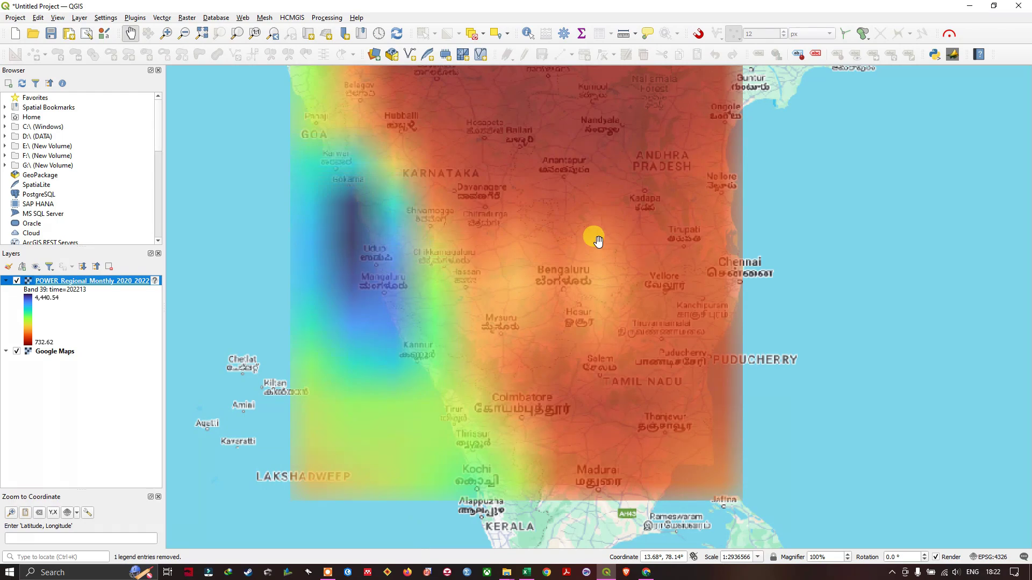
pyautogui.scroll(-2, 595, 237)
pyautogui.scroll(2, 594, 242)
pyautogui.scroll(-1, 347, 225)
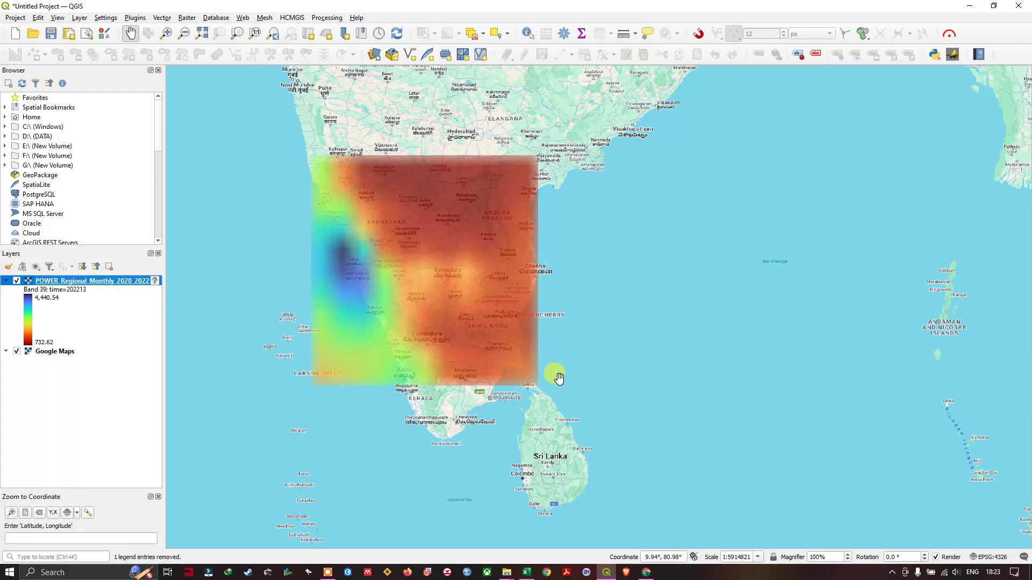
# Switch to the NASA POWER data viewer in Chrome and request the regional NetCDF with Relative Humidity at 2 Meters as the parameter
pyautogui.click(650, 573)
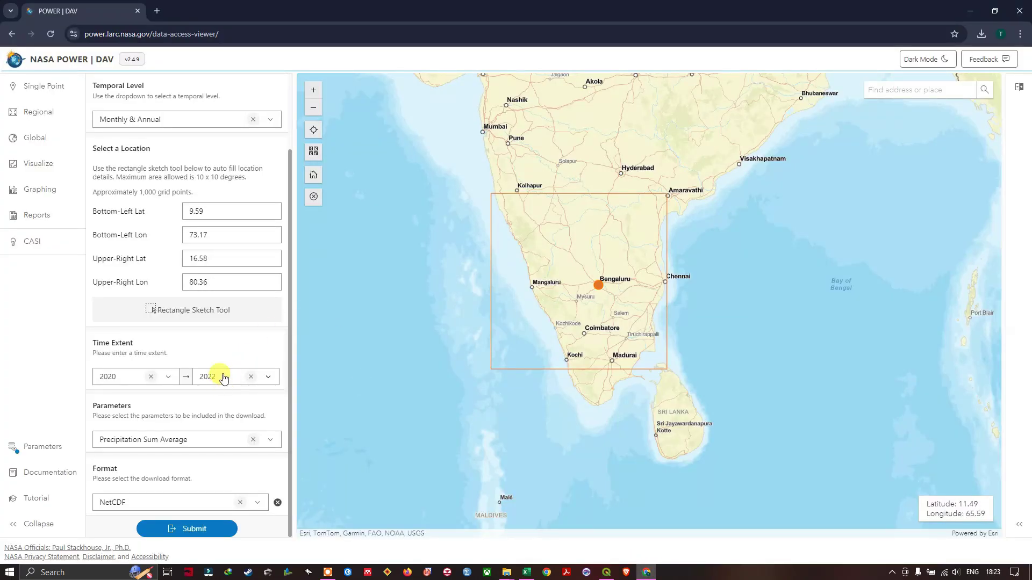
pyautogui.click(269, 440)
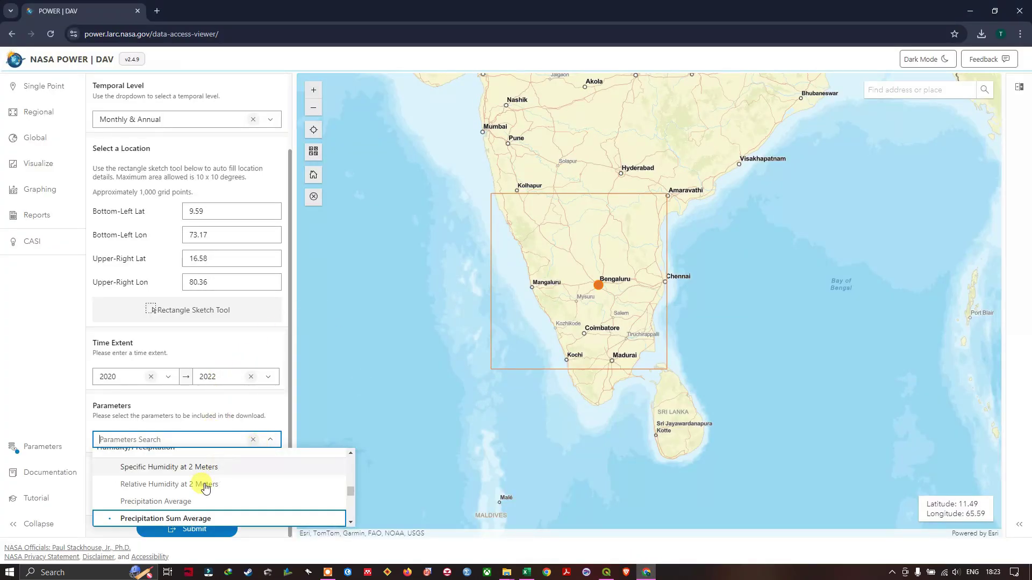
pyautogui.scroll(-2, 202, 492)
pyautogui.scroll(4, 205, 486)
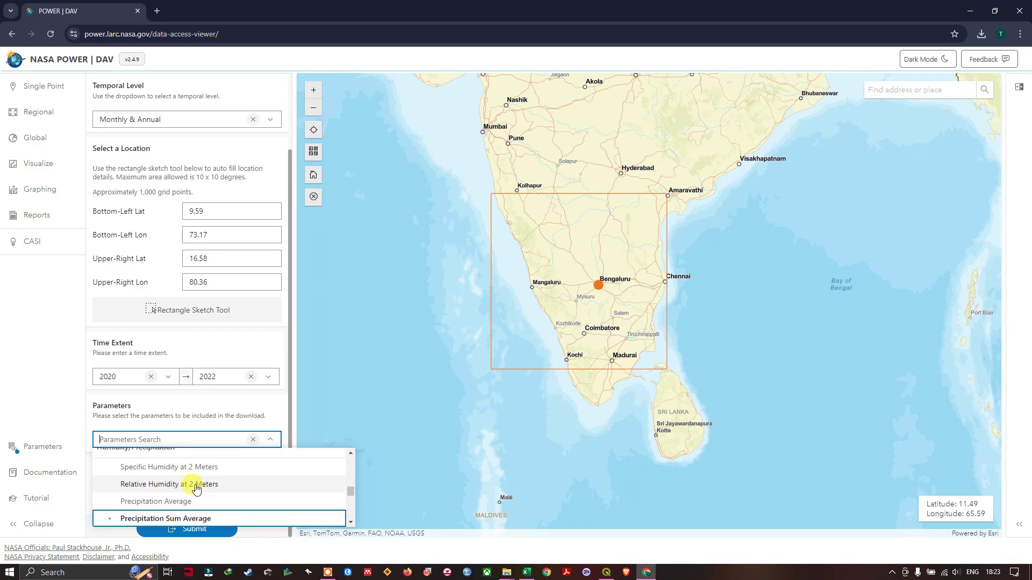
pyautogui.click(190, 484)
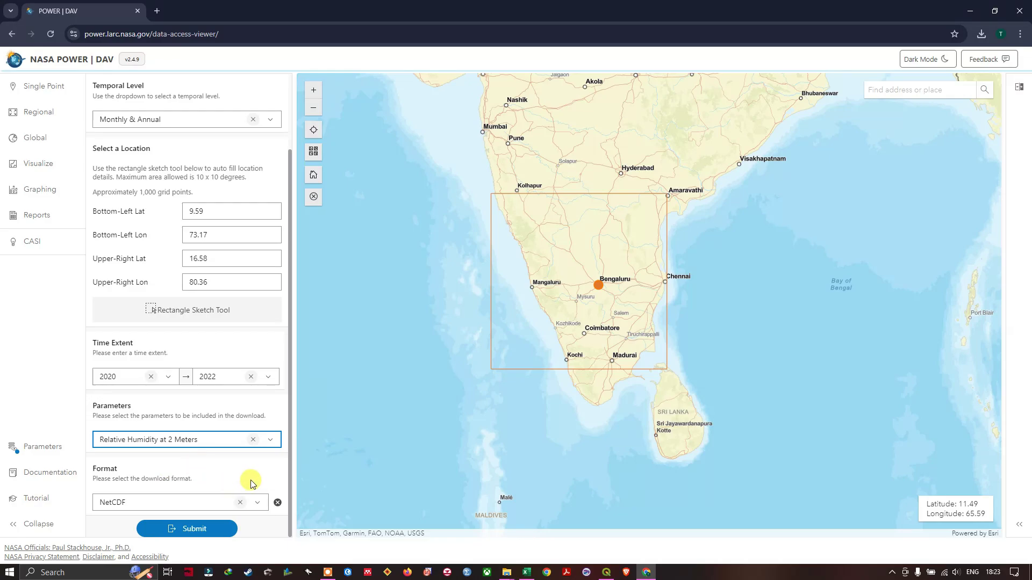
pyautogui.click(212, 522)
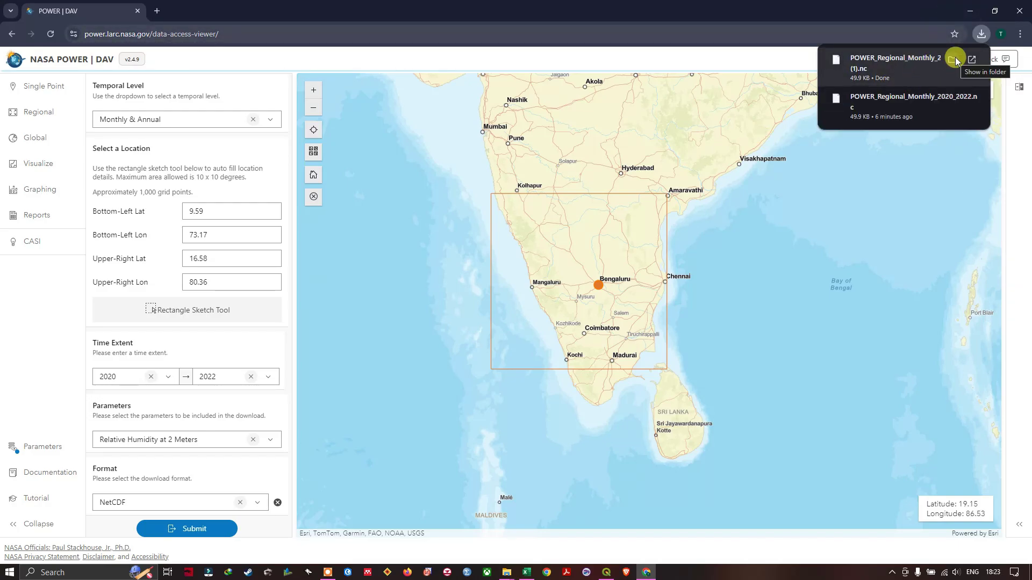
# Bring the downloaded POWER_Regional_Monthly_2020_2022 (1).nc from its folder into QGIS and add its raster item as a layer
pyautogui.click(955, 60)
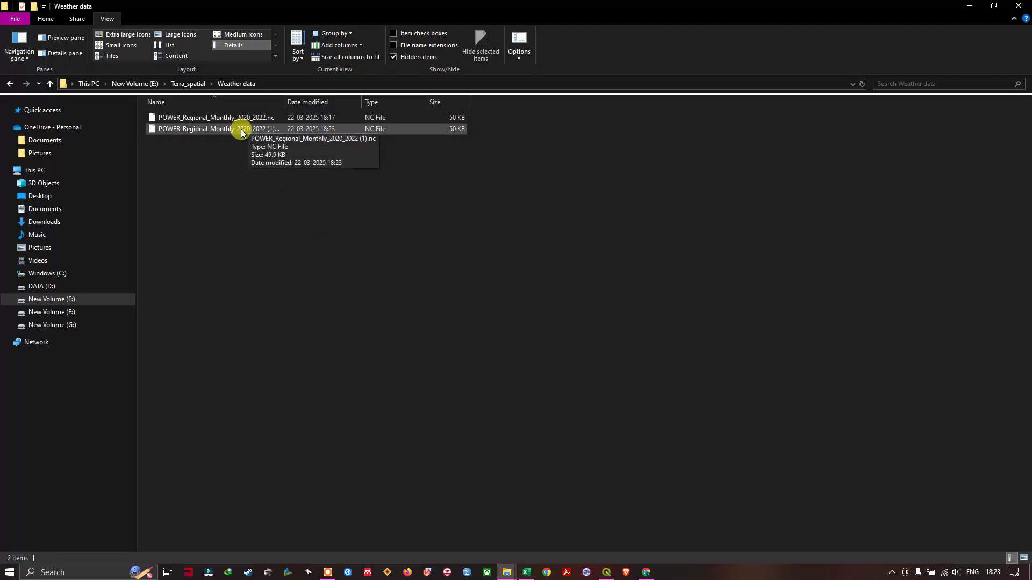
pyautogui.moveTo(249, 130); pyautogui.dragTo(586, 452)
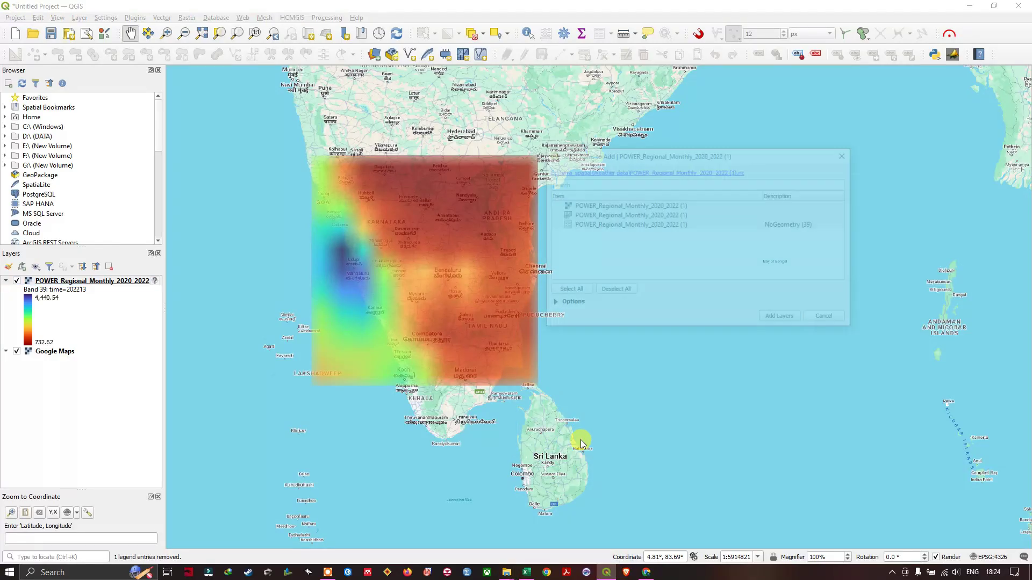
pyautogui.click(642, 206)
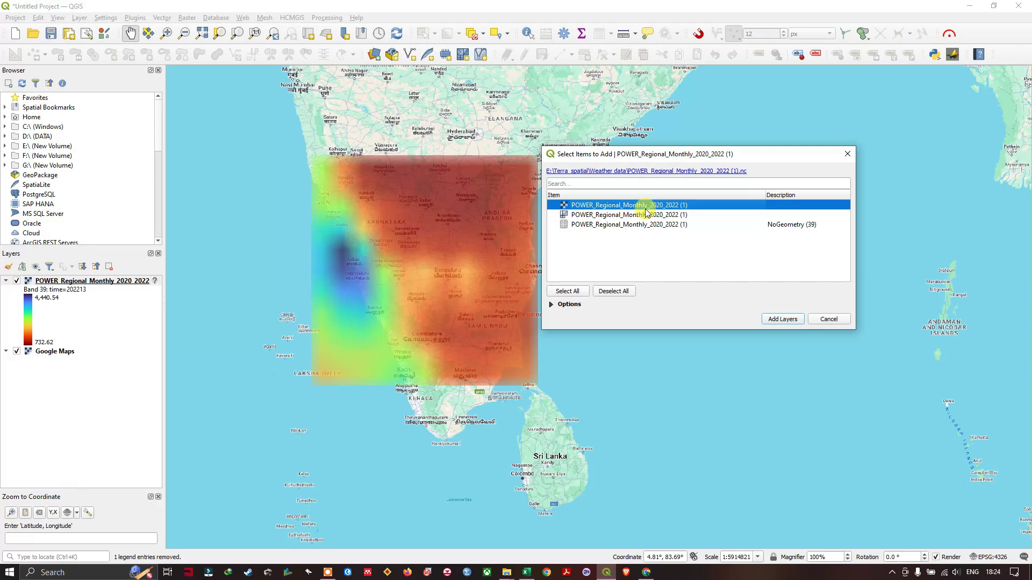
pyautogui.click(783, 322)
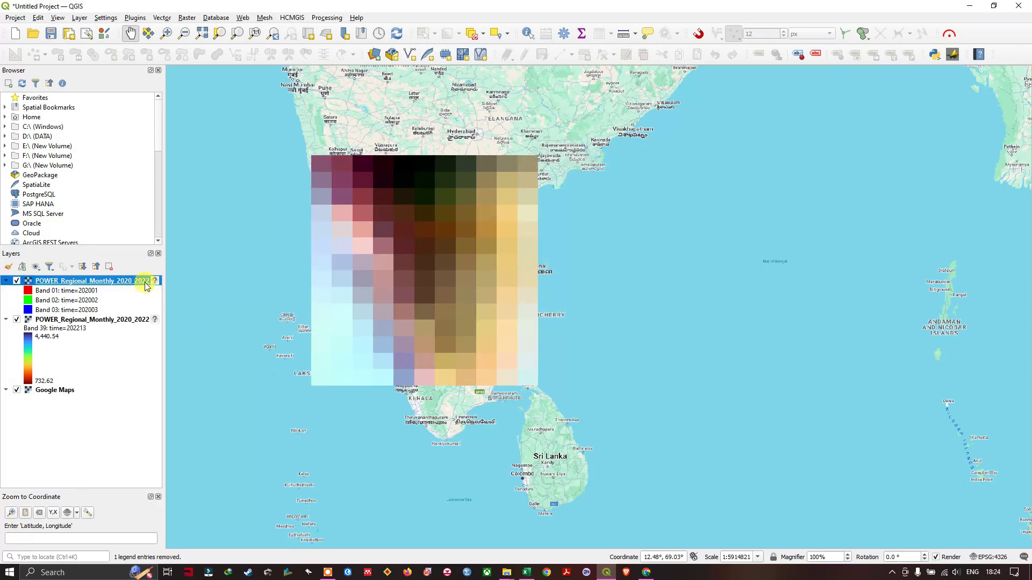
# Render the new humidity raster layer as Singleband pseudocolor using Band 38: time=202212 and apply it
pyautogui.rightClick(146, 281)
pyautogui.click(230, 492)
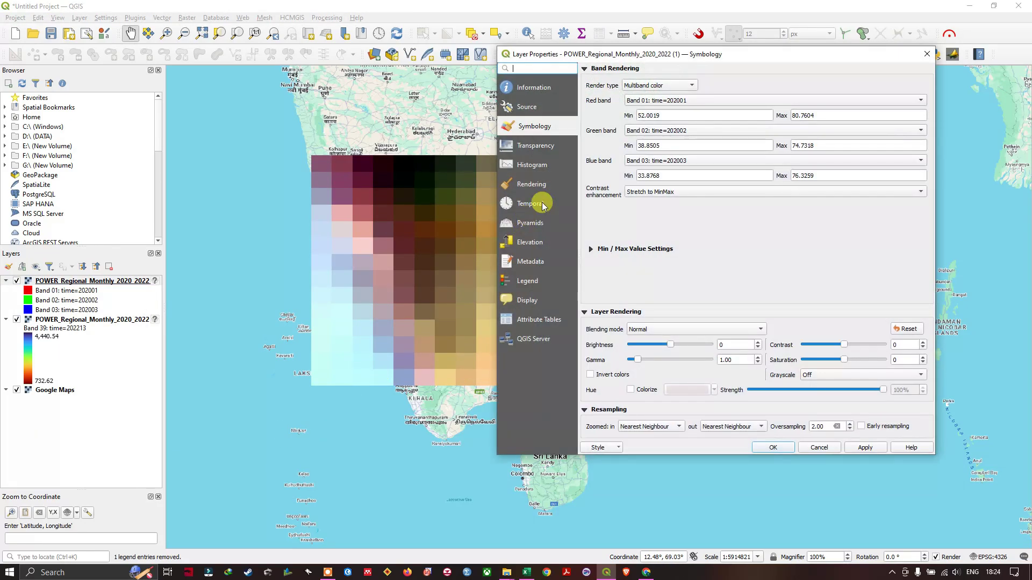
pyautogui.click(660, 84)
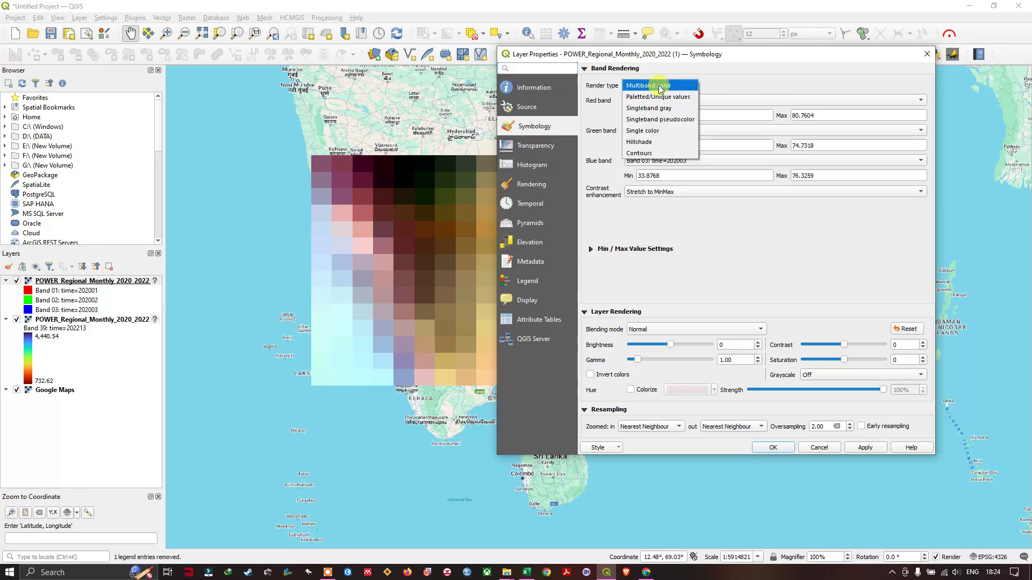
pyautogui.click(656, 122)
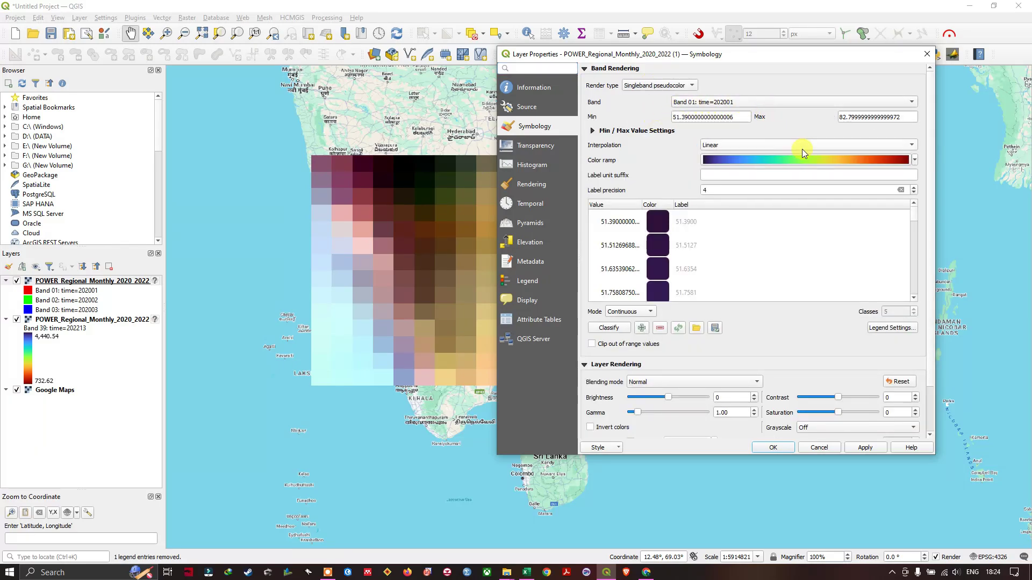
pyautogui.click(806, 102)
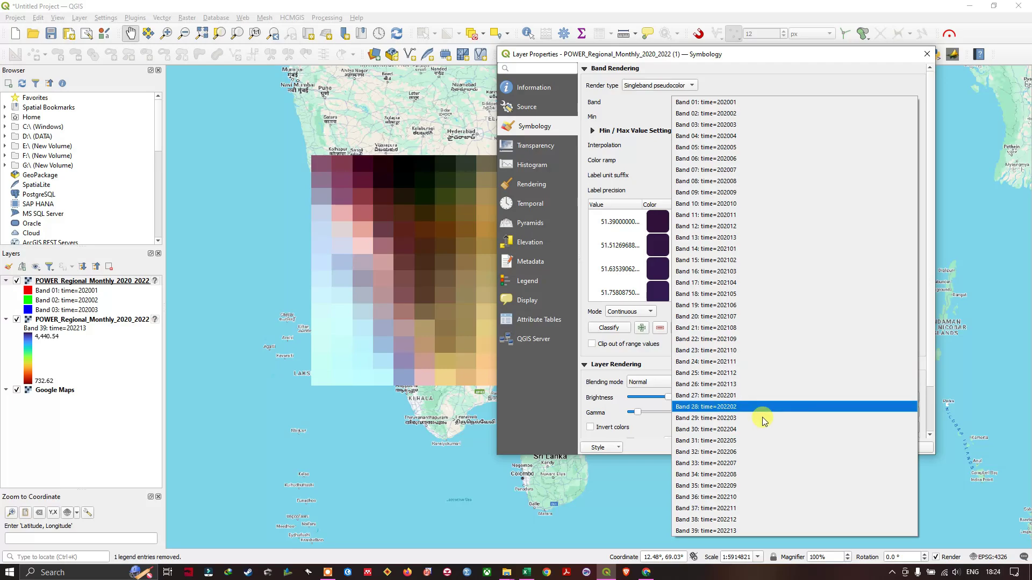
pyautogui.click(739, 524)
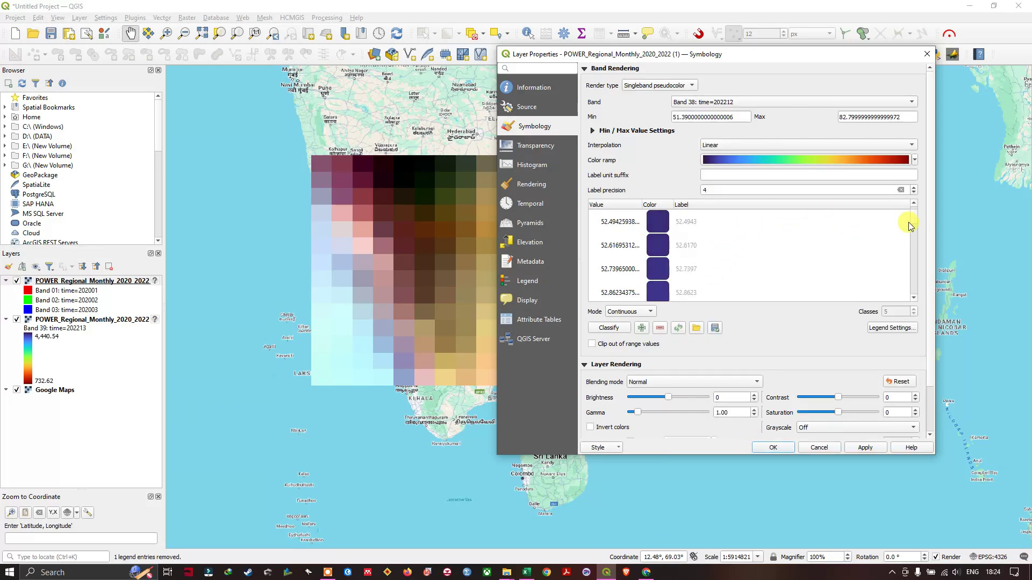
pyautogui.moveTo(914, 215); pyautogui.dragTo(914, 310)
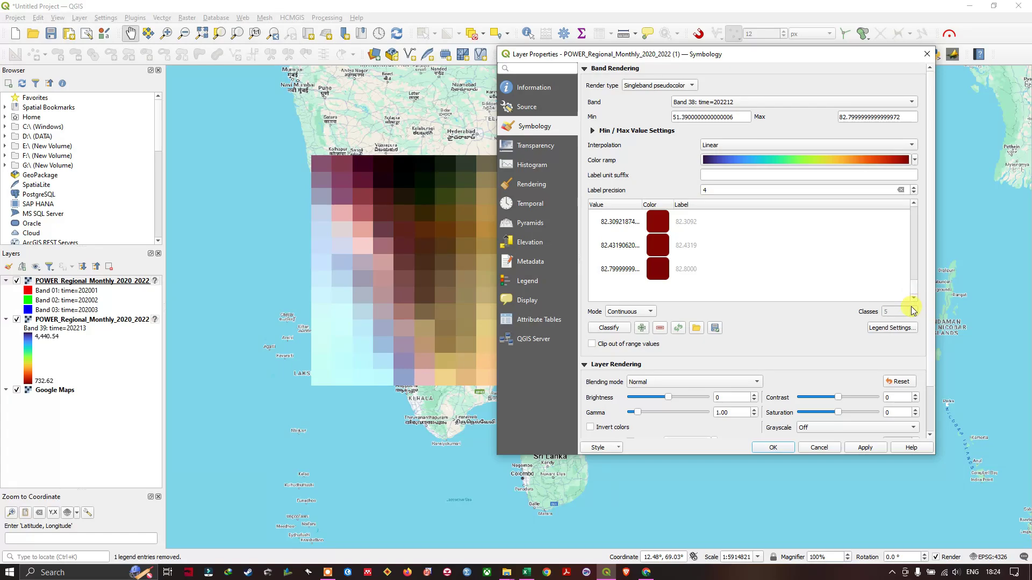
pyautogui.click(860, 447)
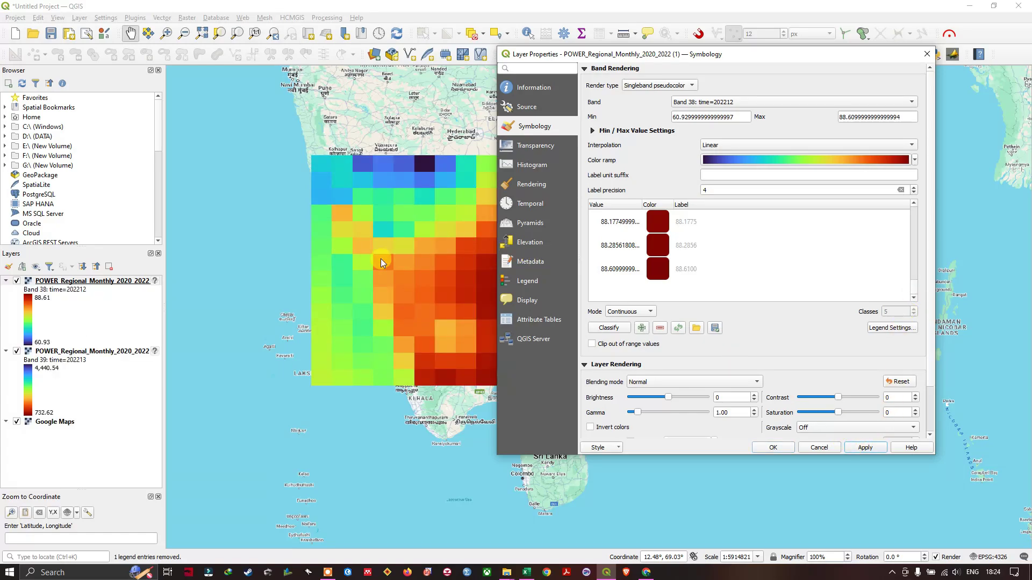
# Invert the humidity raster layer's color ramp, apply it and close the layer properties
pyautogui.click(914, 160)
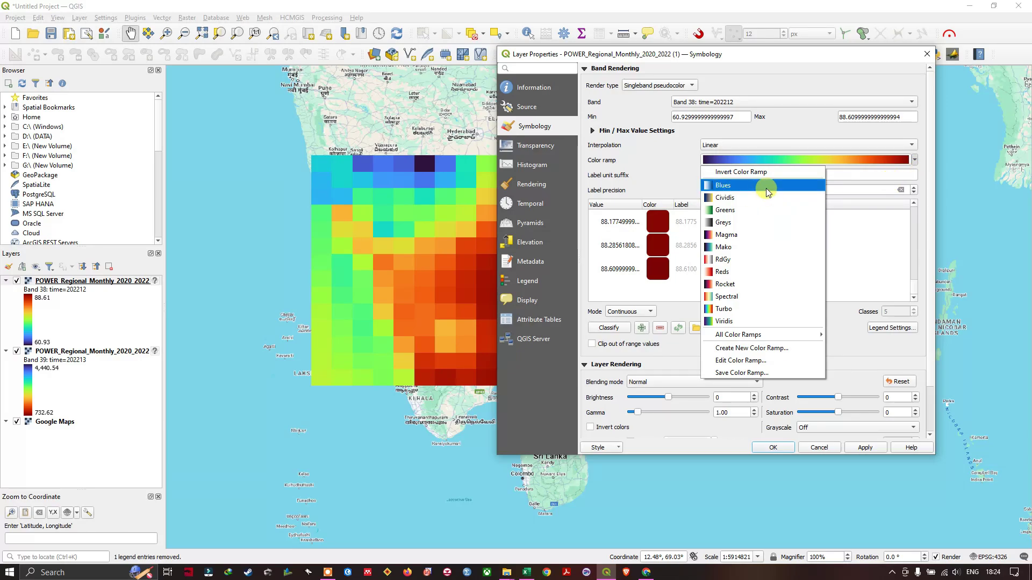
pyautogui.click(742, 171)
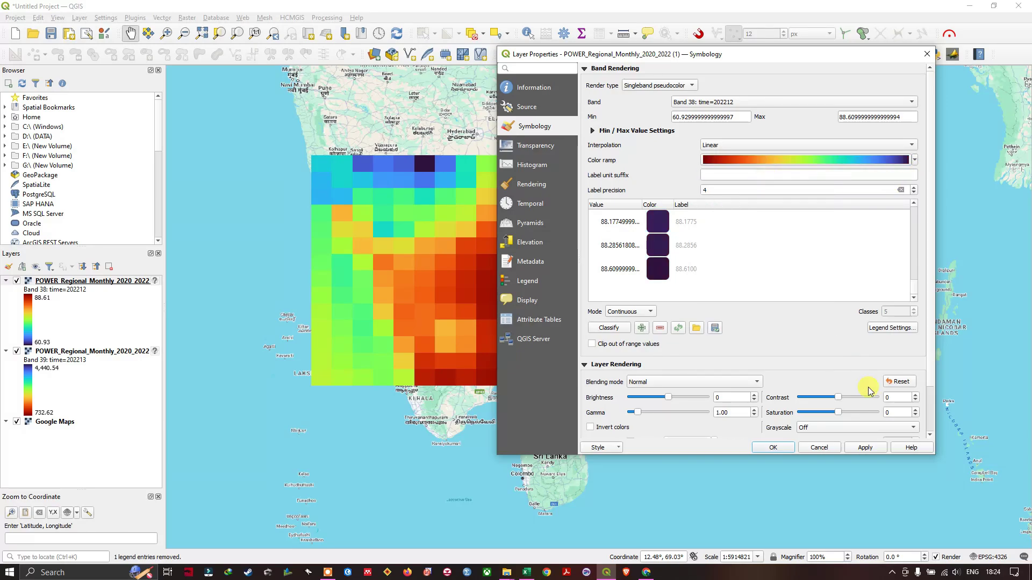
pyautogui.click(866, 447)
pyautogui.click(782, 452)
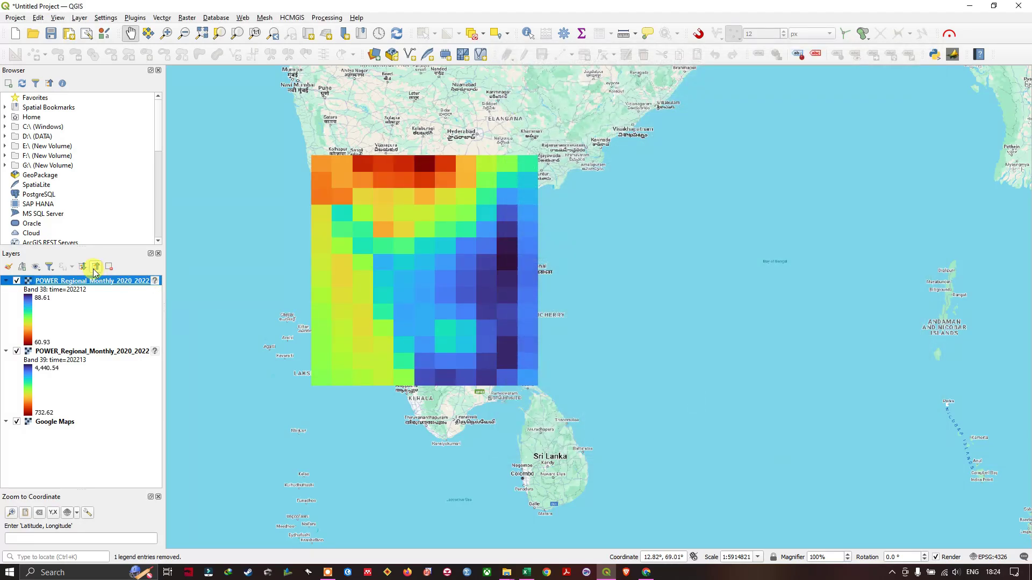
pyautogui.rightClick(55, 283)
pyautogui.click(172, 489)
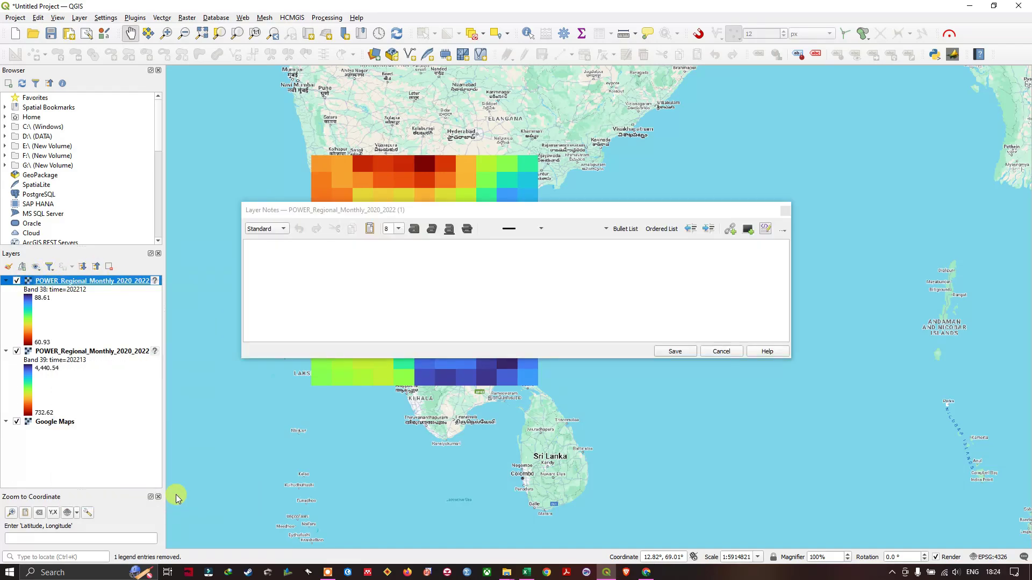
pyautogui.click(784, 211)
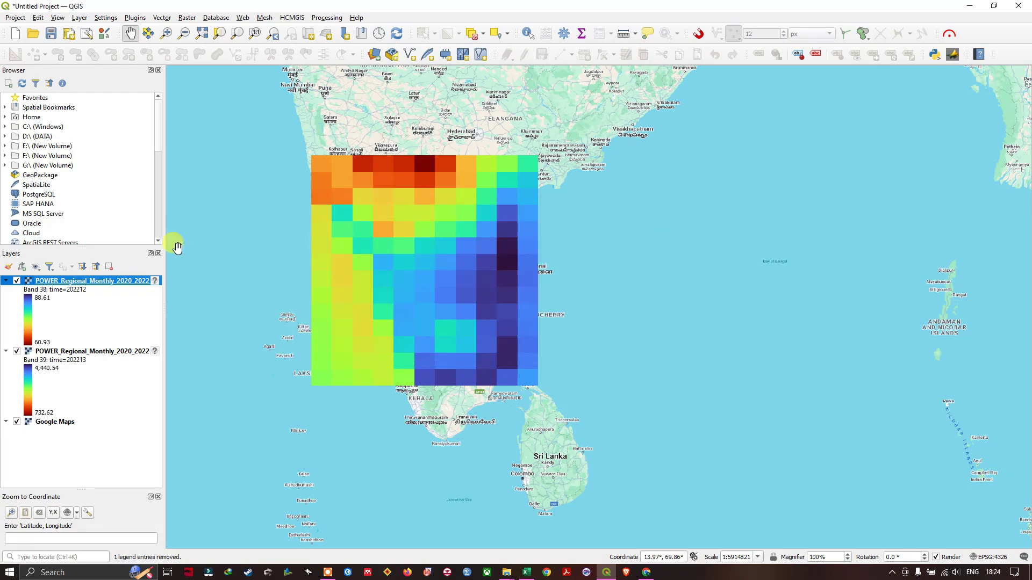
# Hide the humidity raster layer so the precipitation raster below it is shown
pyautogui.click(17, 281)
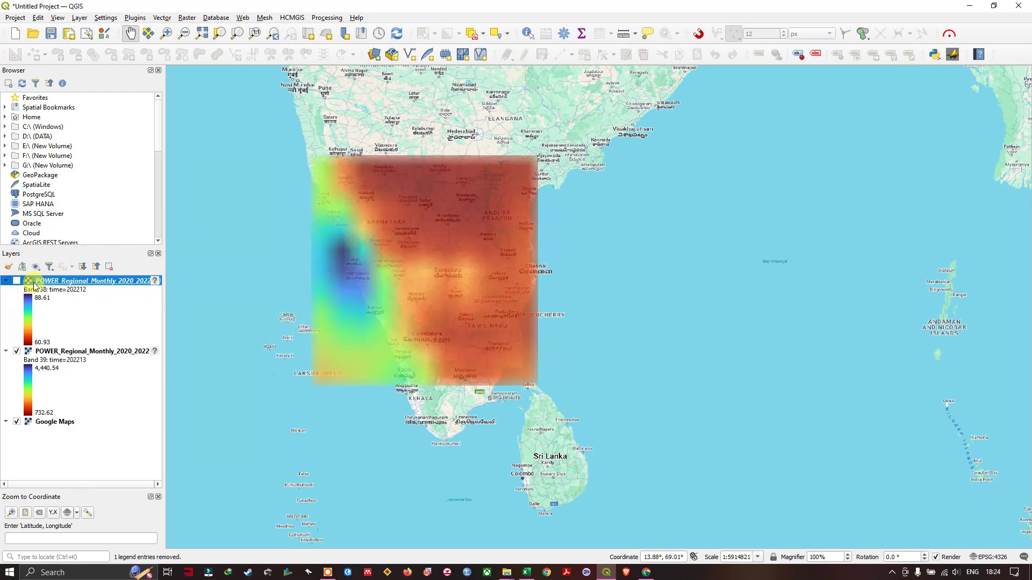